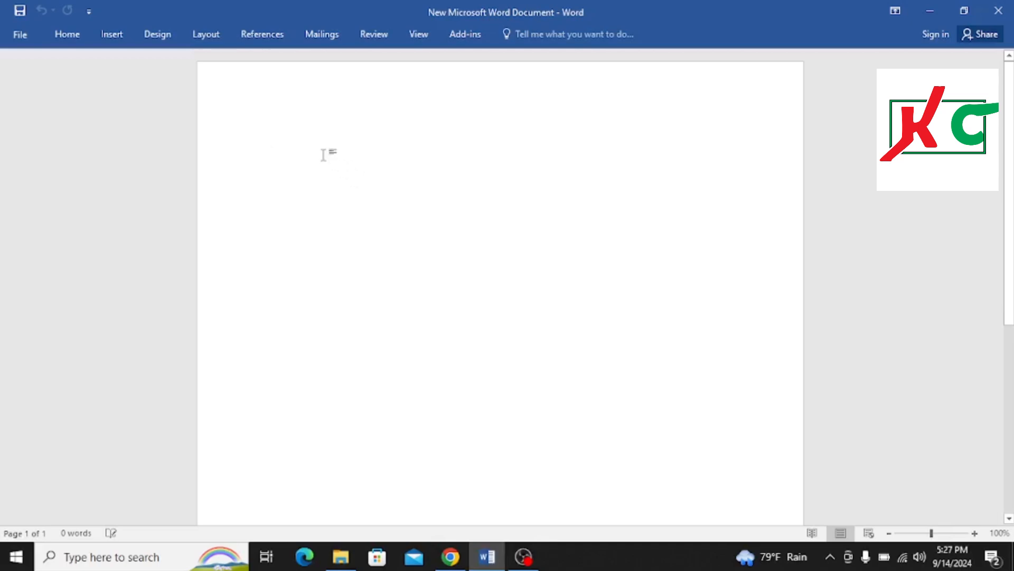
Type the heading text I Love My Country at the top of the blank page
left_click(72, 37)
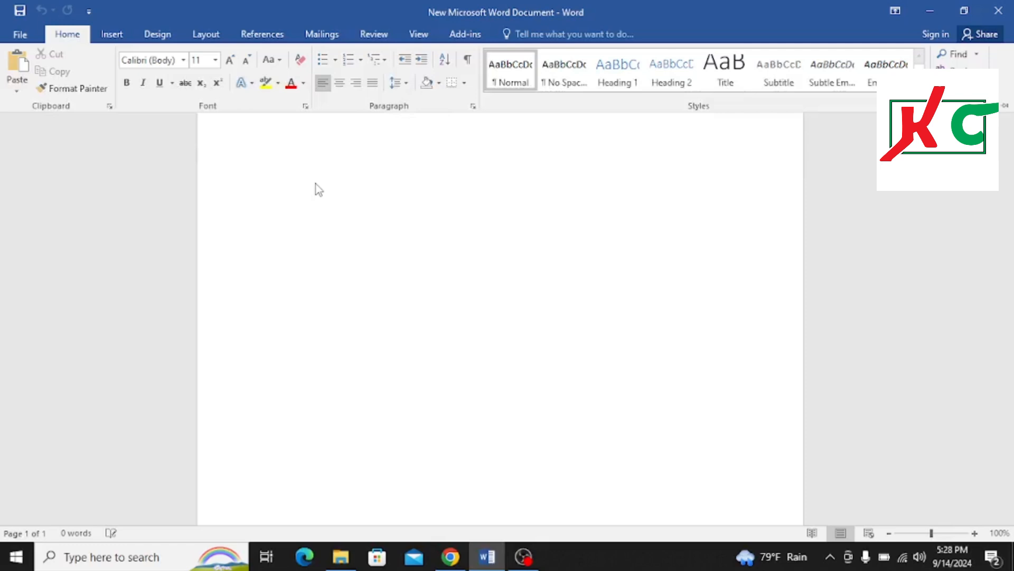
type("I")
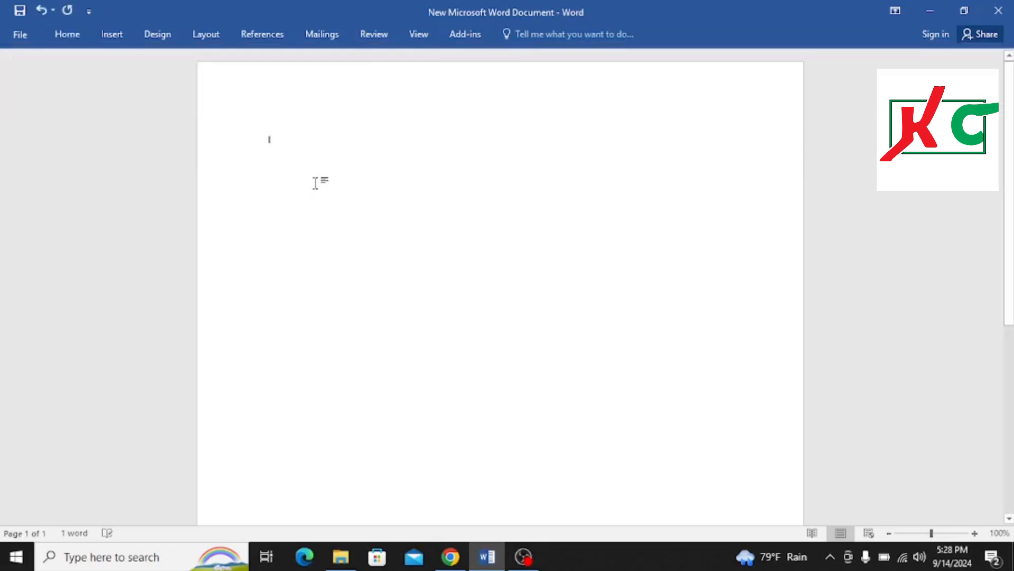
type(" Live")
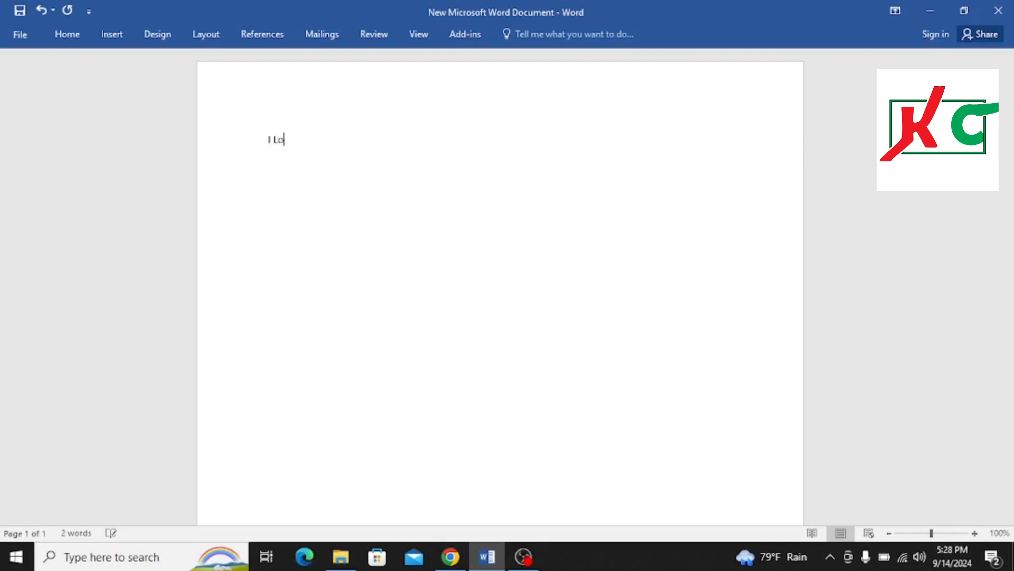
type(" My Countryu")
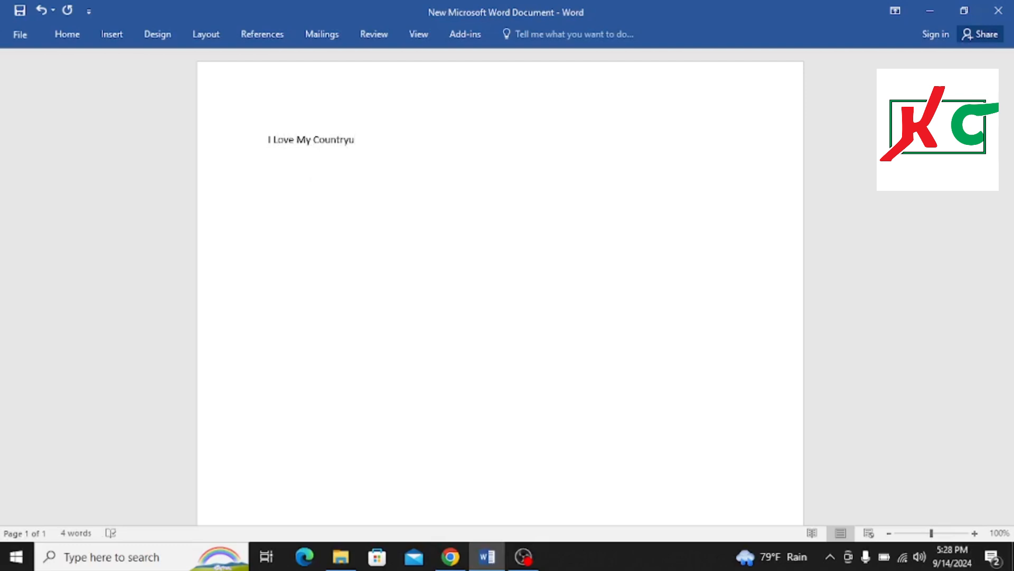
Format the heading line as centered, bold text at 36 pt
triple_click(352, 151)
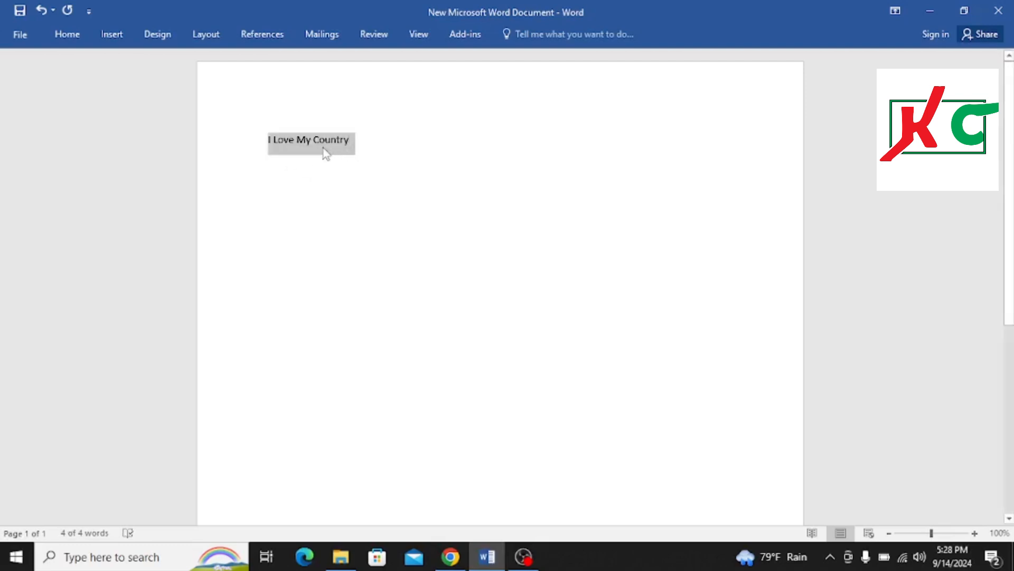
left_click(67, 37)
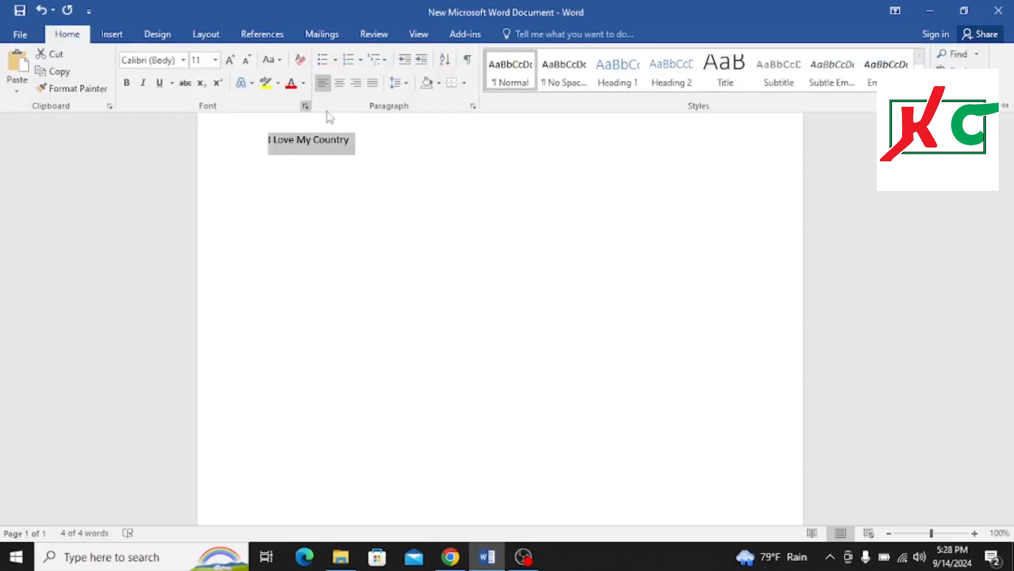
left_click(340, 83)
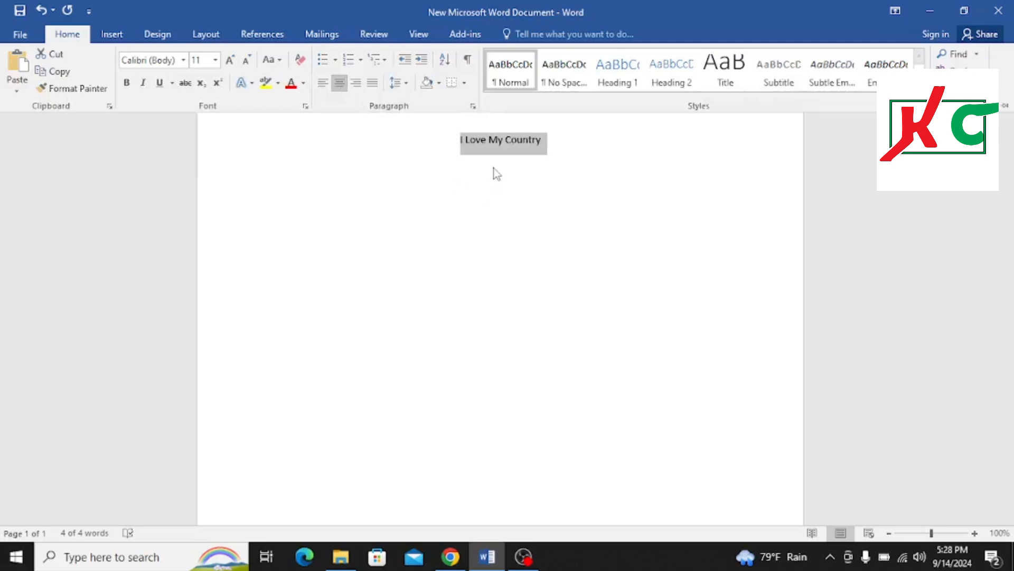
left_click(127, 84)
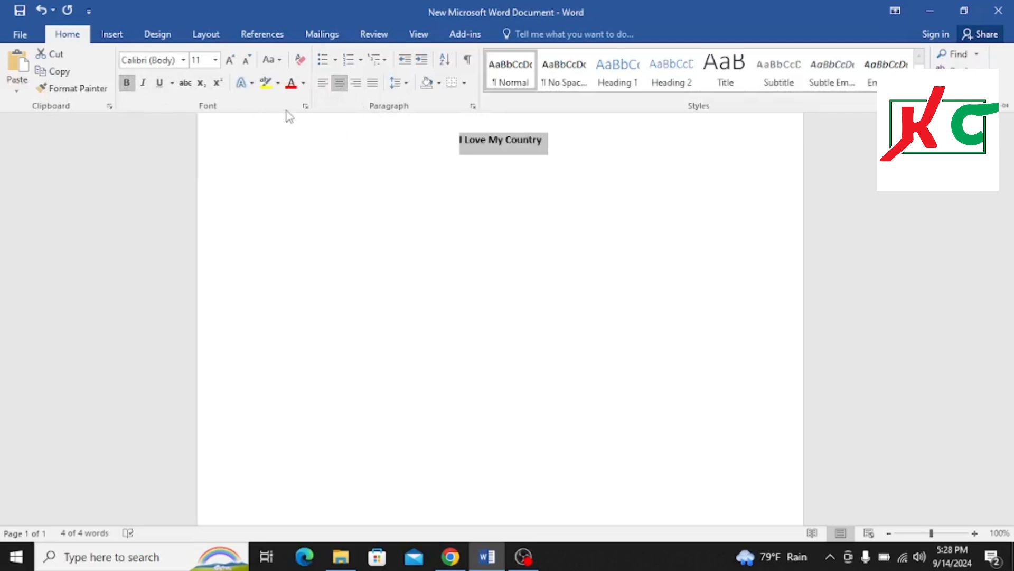
left_click(216, 60)
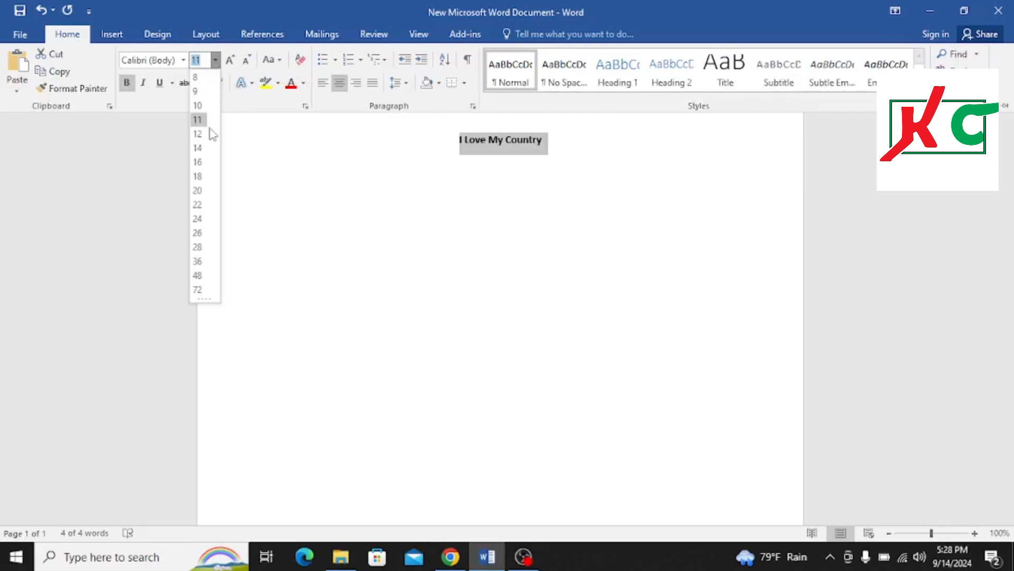
left_click(198, 261)
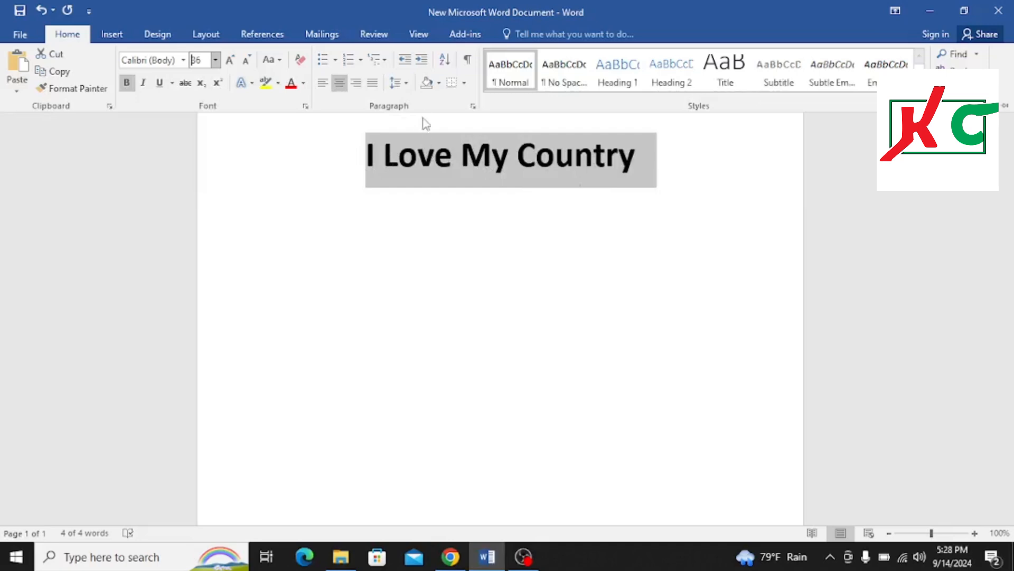
Shade the heading paragraph with an orange theme color
left_click(438, 87)
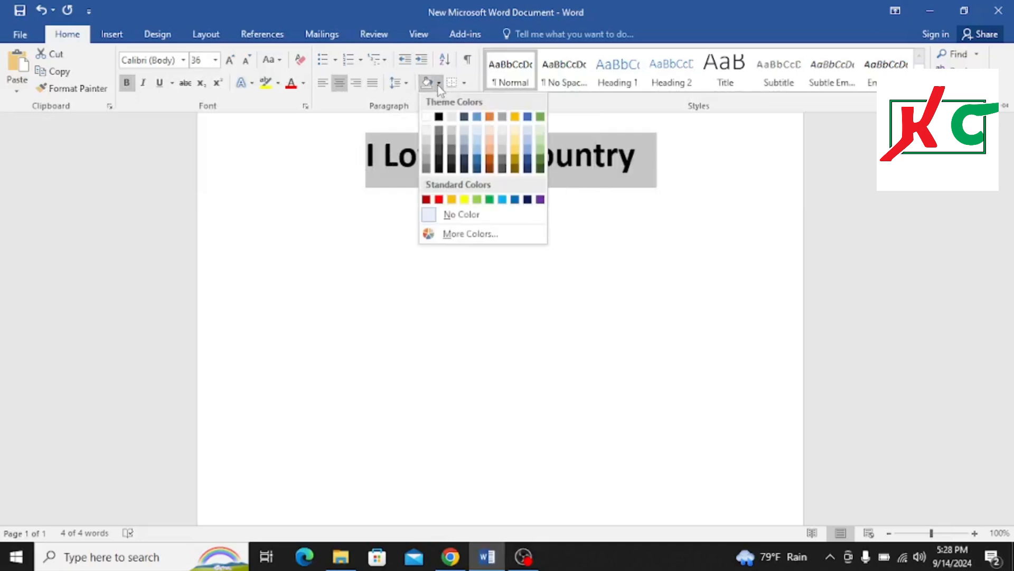
left_click(490, 118)
key("ctrl+F1")
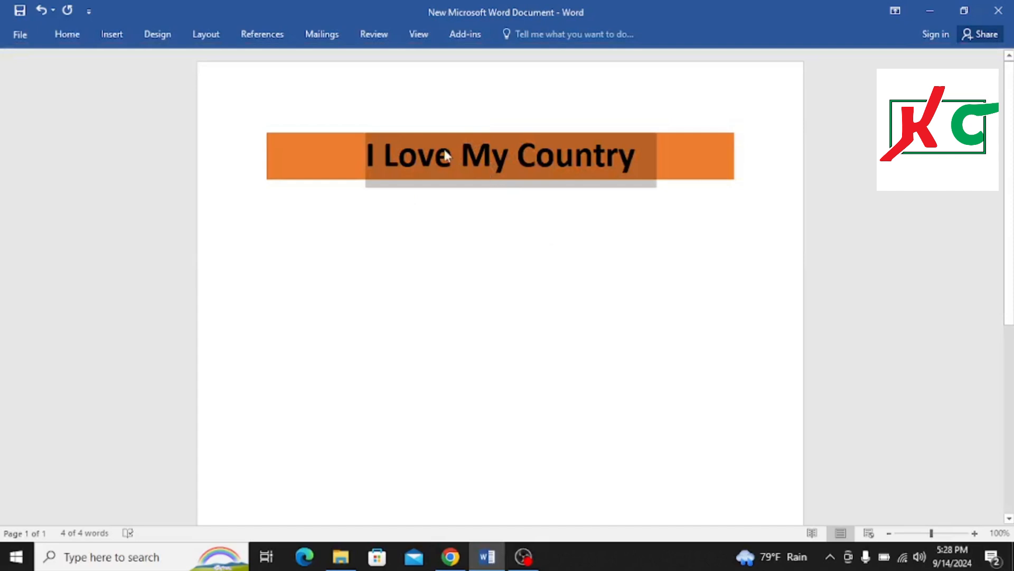
left_click(72, 36)
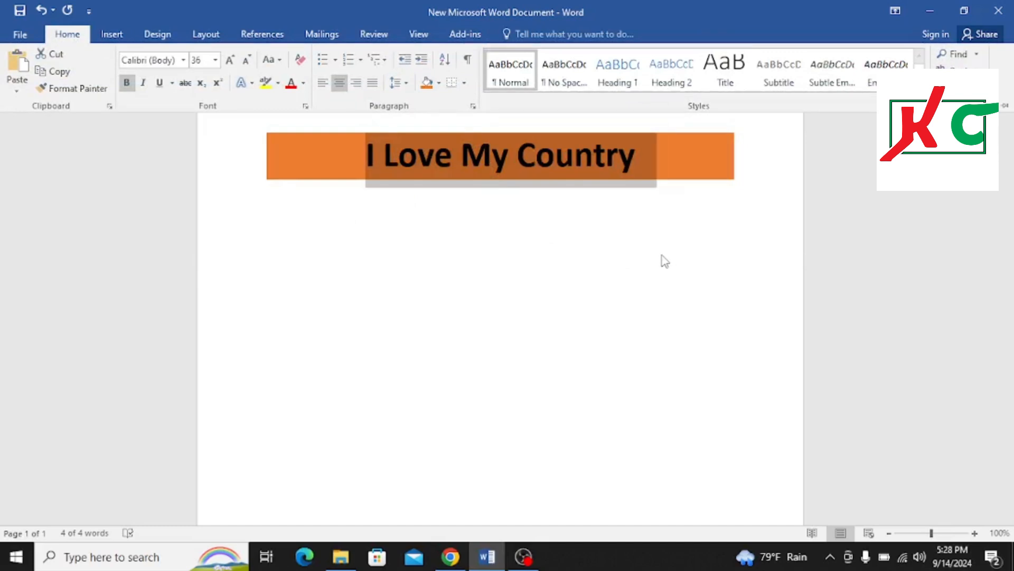
left_click(722, 123)
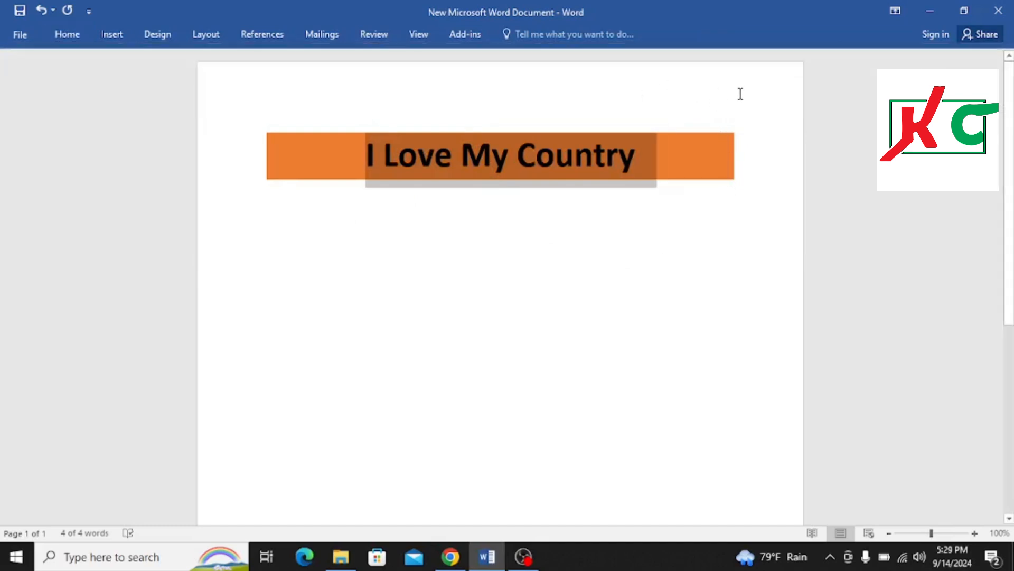
left_click_drag(634, 158, 691, 111)
left_click(697, 108)
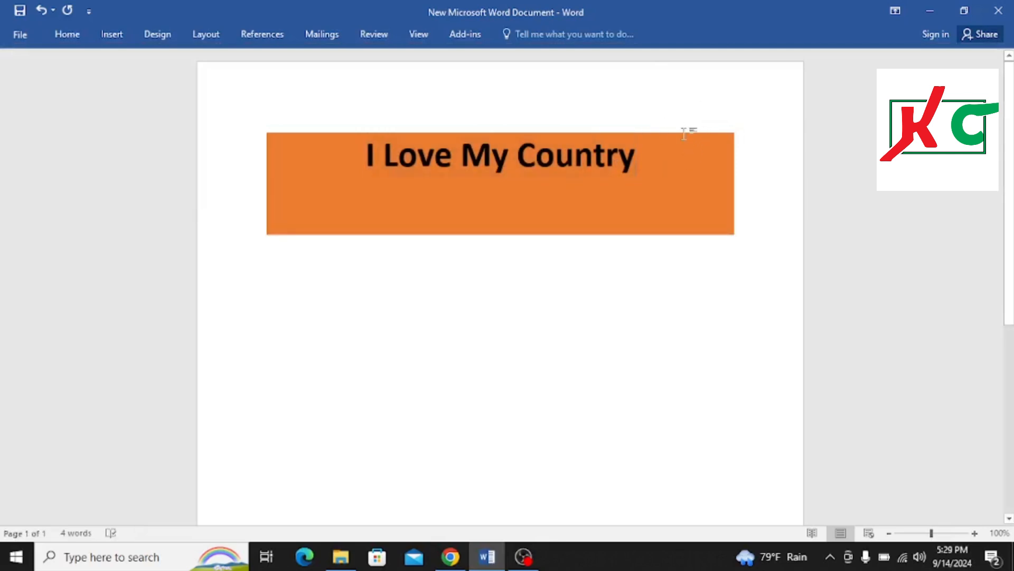
key("ctrl+z")
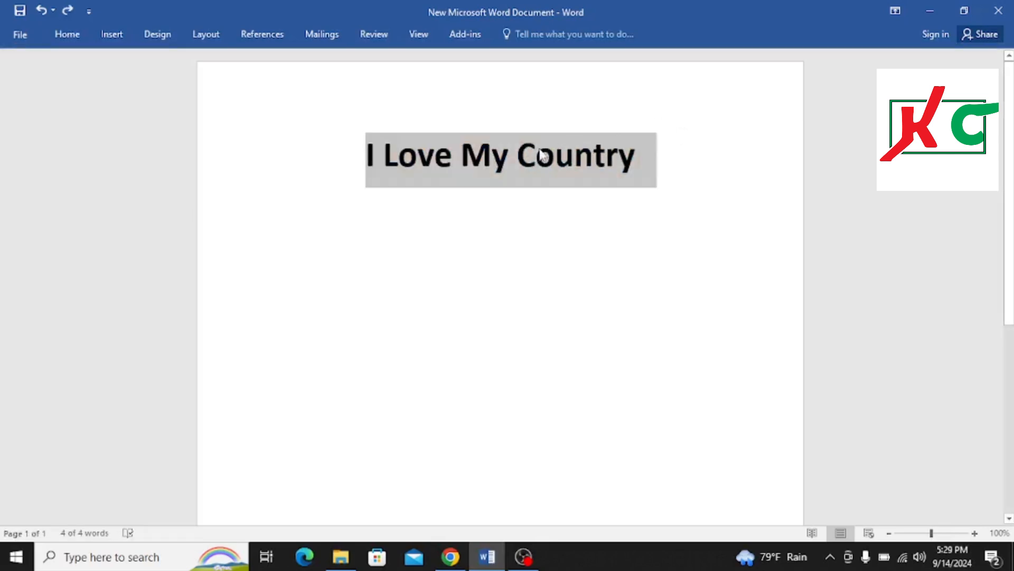
left_click(536, 156)
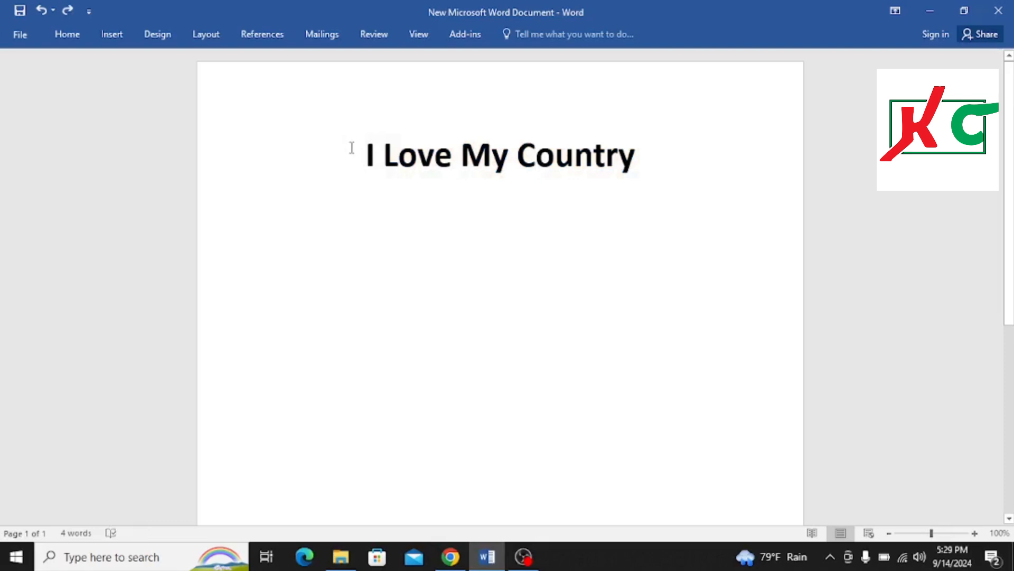
left_click_drag(351, 148, 754, 183)
type("z")
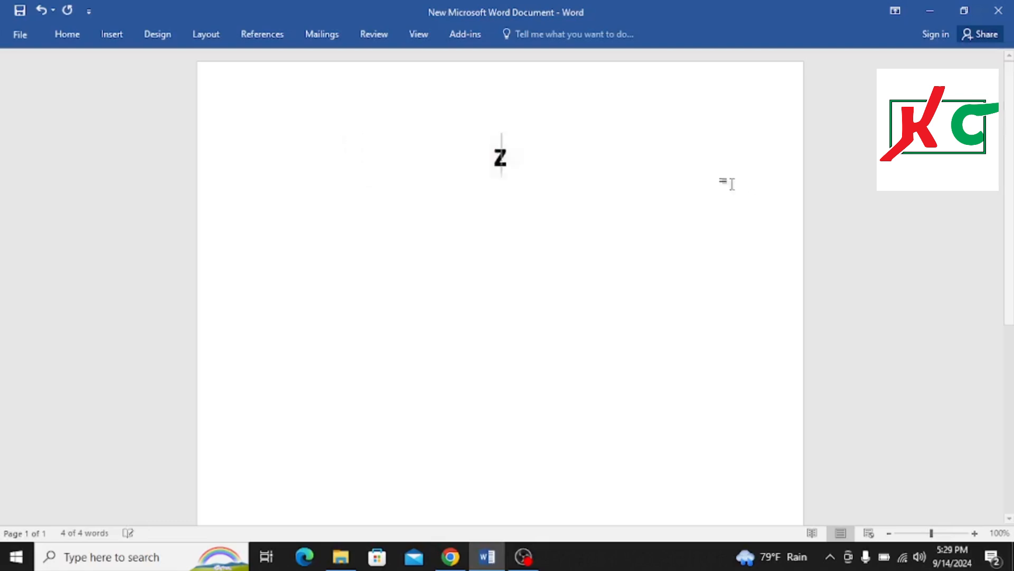
key("ctrl+z")
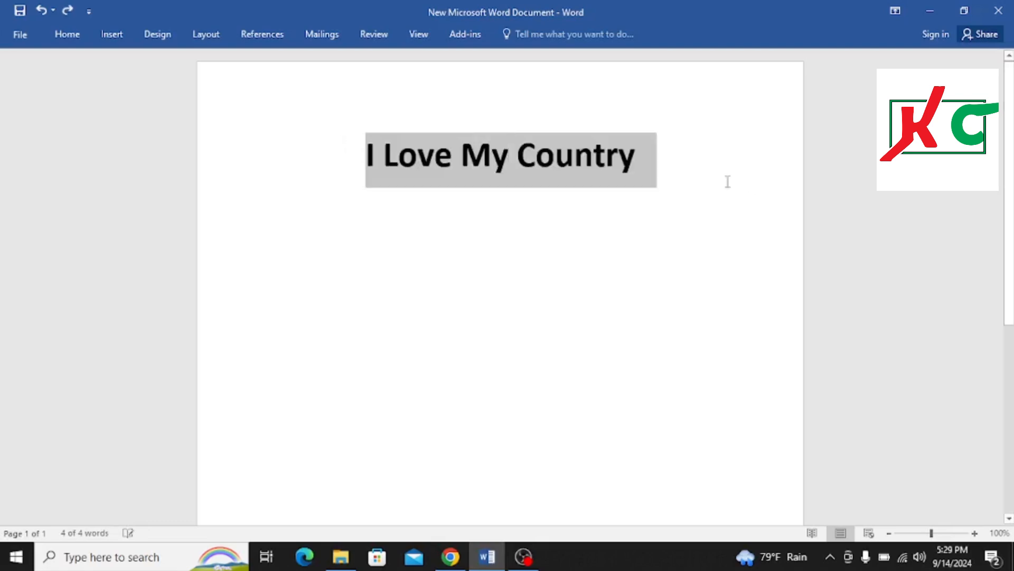
Shade the heading paragraph with a light blue theme color
left_click(105, 34)
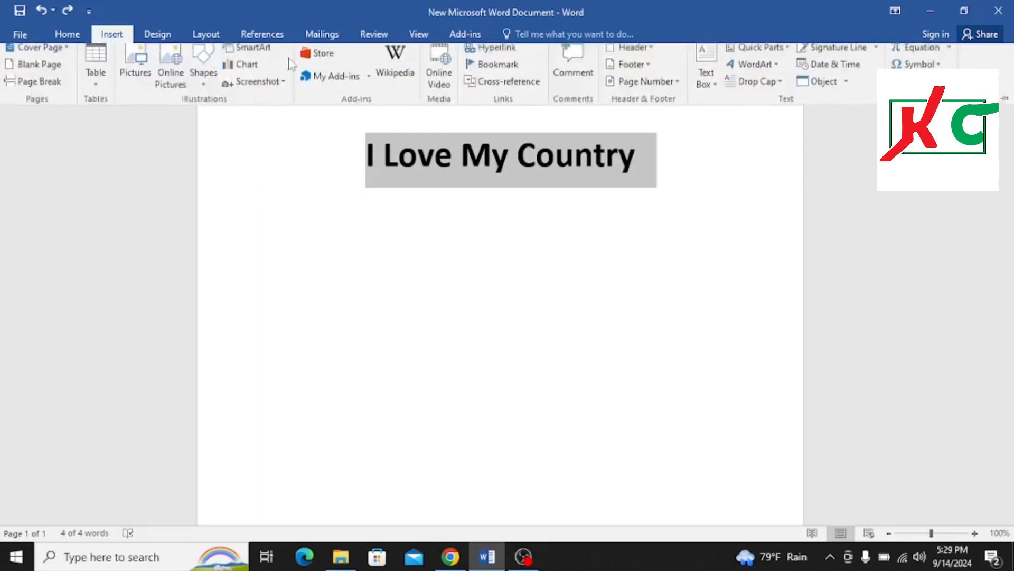
left_click(78, 38)
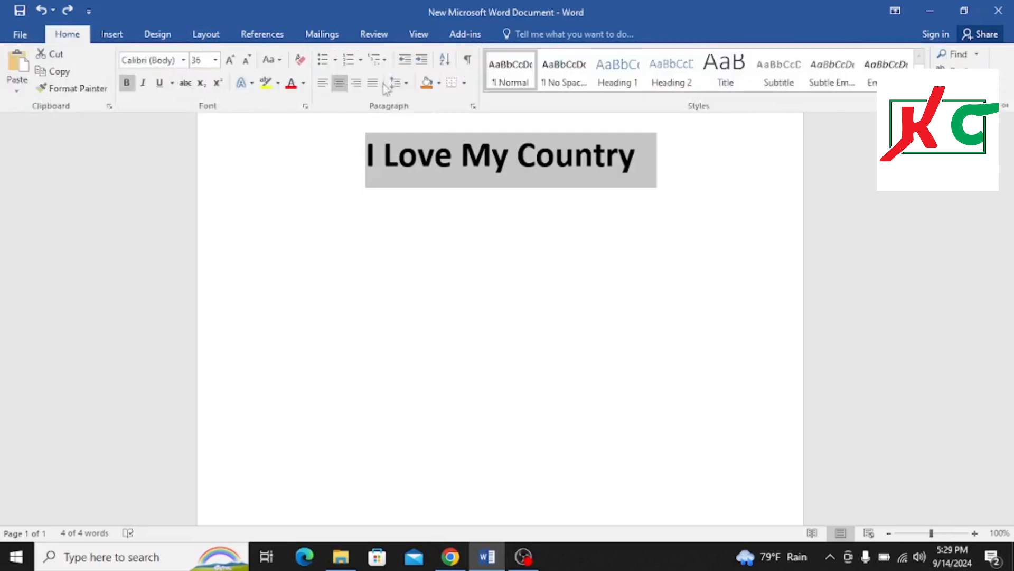
left_click(438, 83)
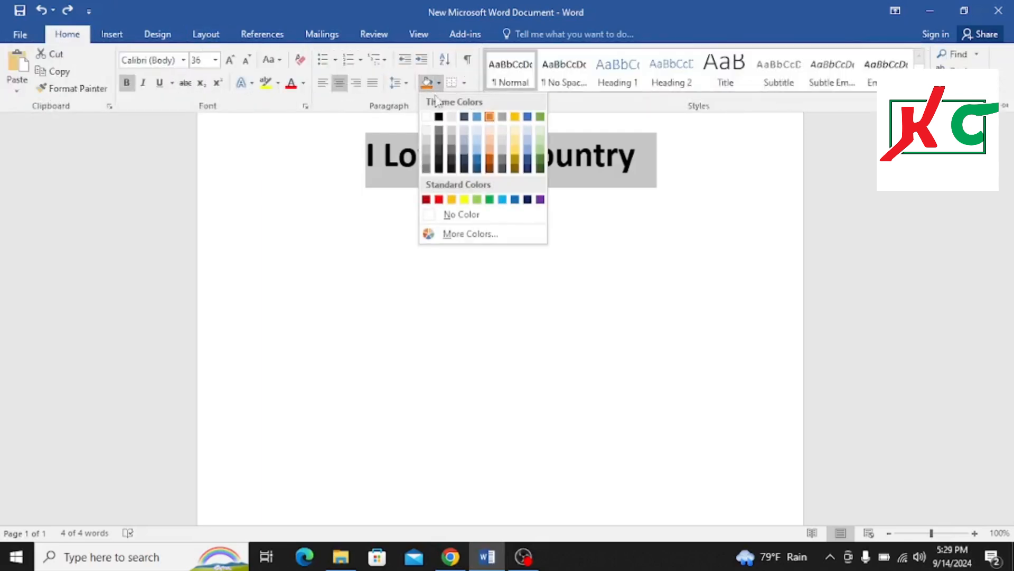
left_click(477, 116)
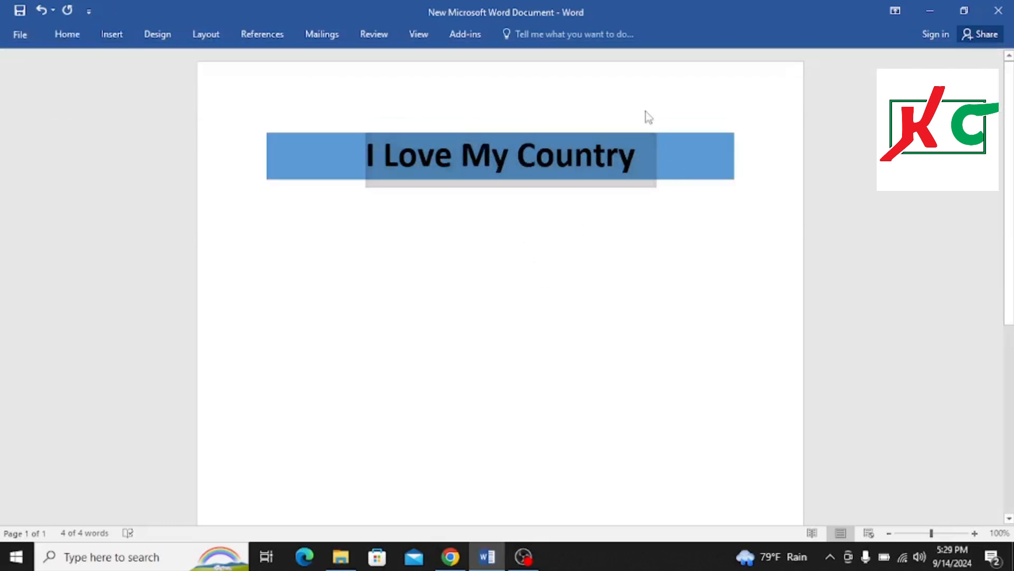
left_click(600, 256)
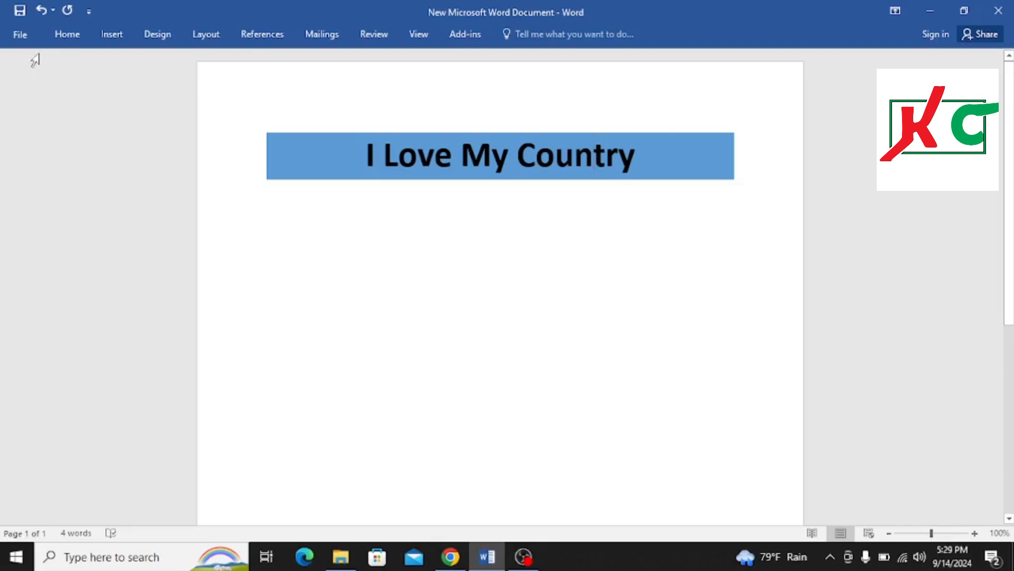
Draw a small text box in the page's top-right corner above the heading
left_click(71, 34)
left_click(108, 39)
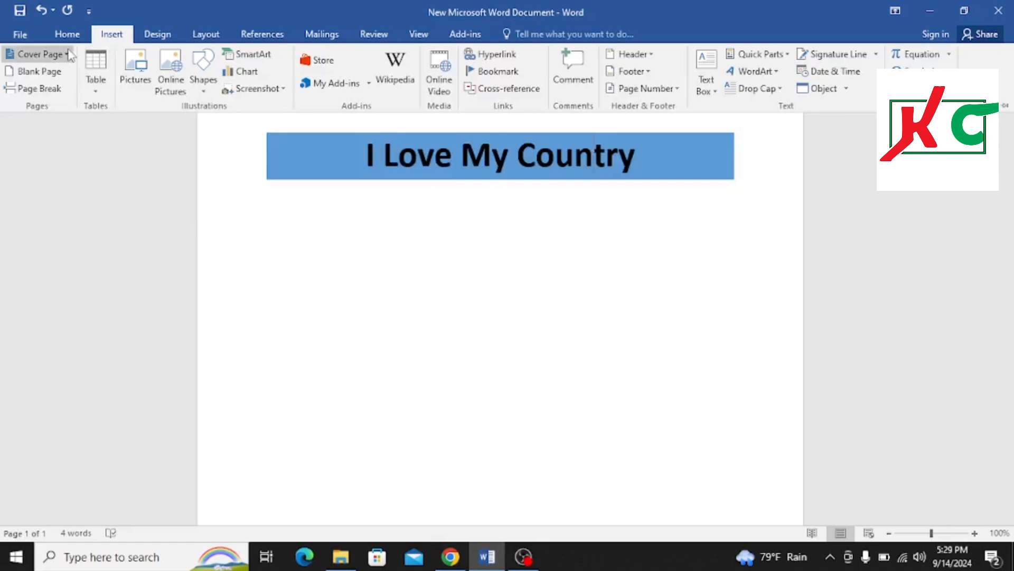
left_click(203, 84)
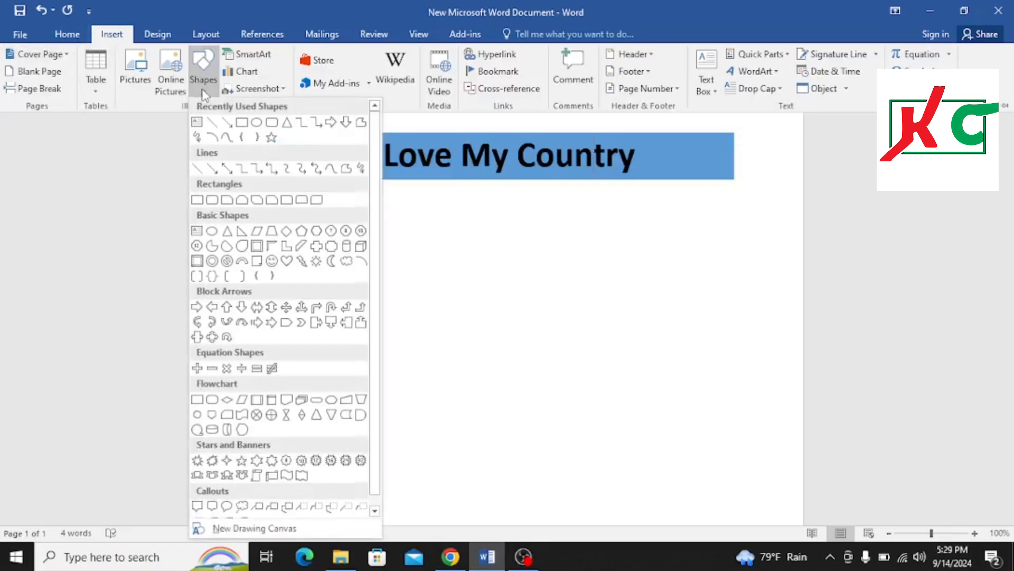
left_click(197, 123)
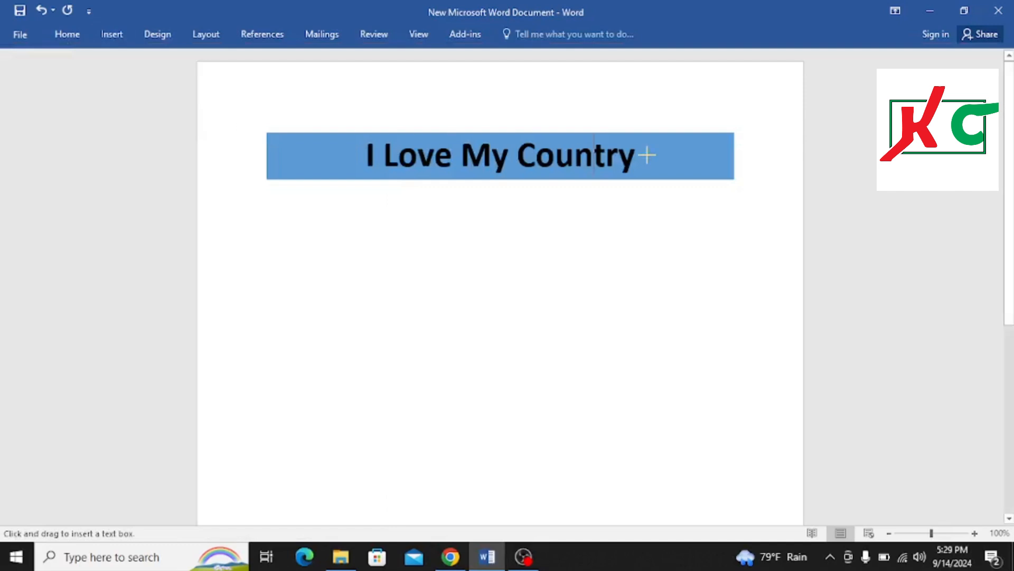
left_click_drag(724, 75, 786, 105)
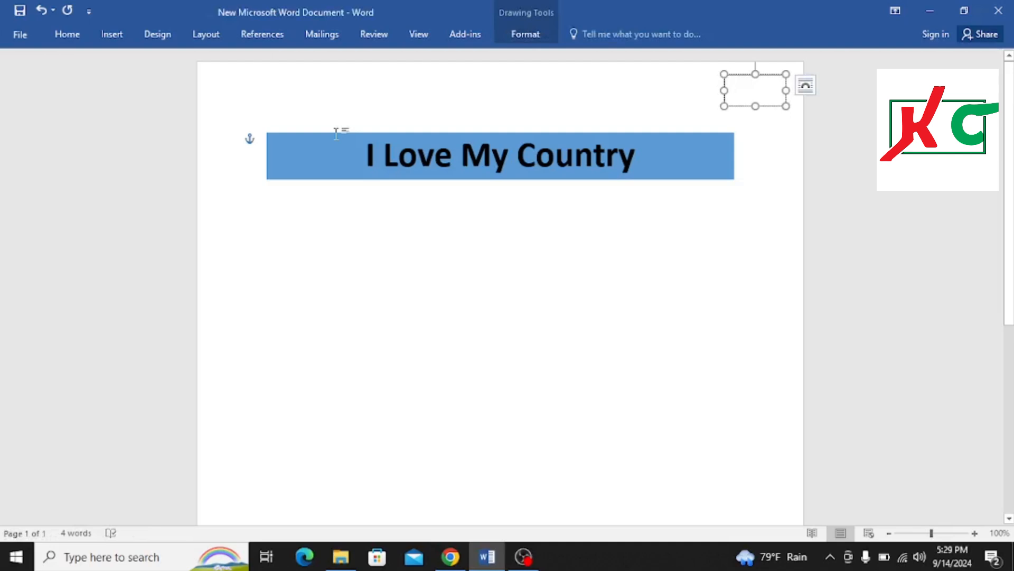
Enter No-01 in the text box and reselect the box
type("No-01")
left_click(575, 288)
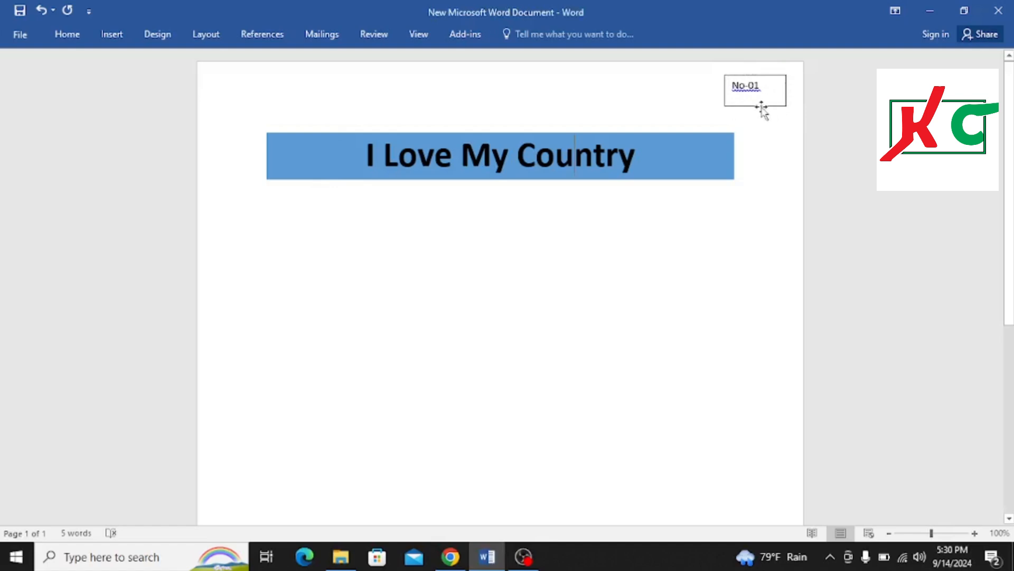
left_click(739, 90)
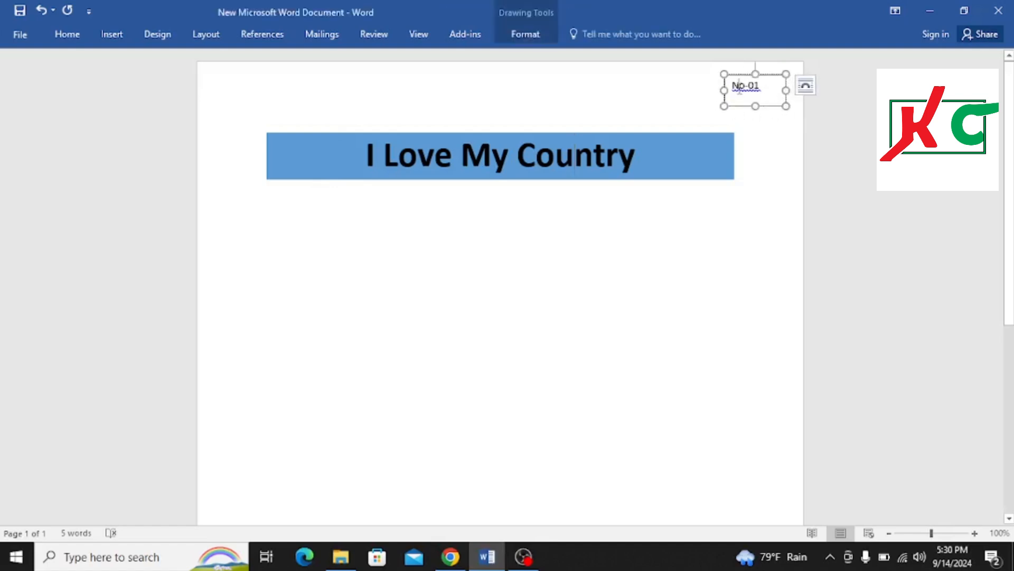
left_click(112, 34)
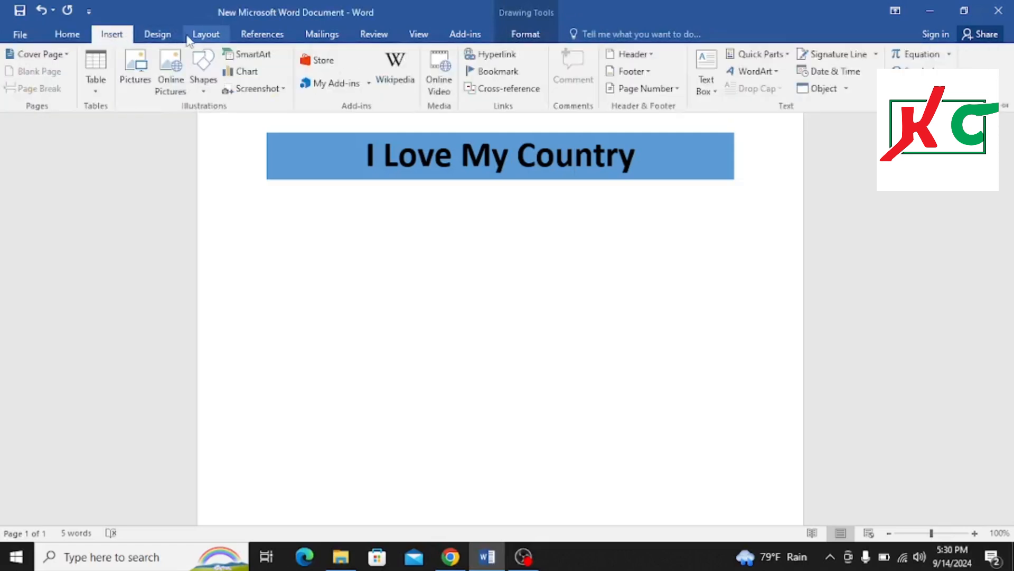
left_click(206, 35)
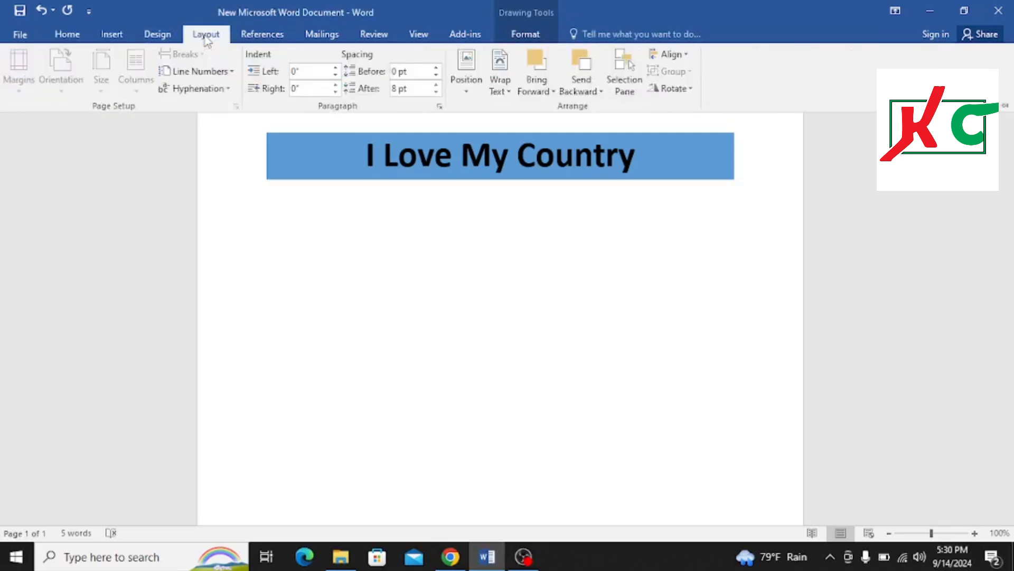
left_click(509, 89)
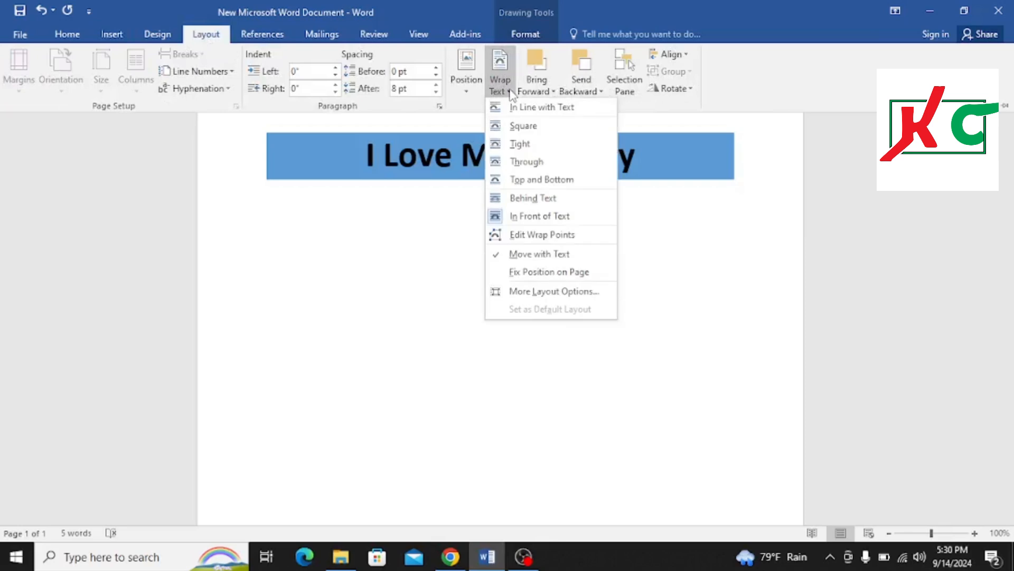
left_click(510, 93)
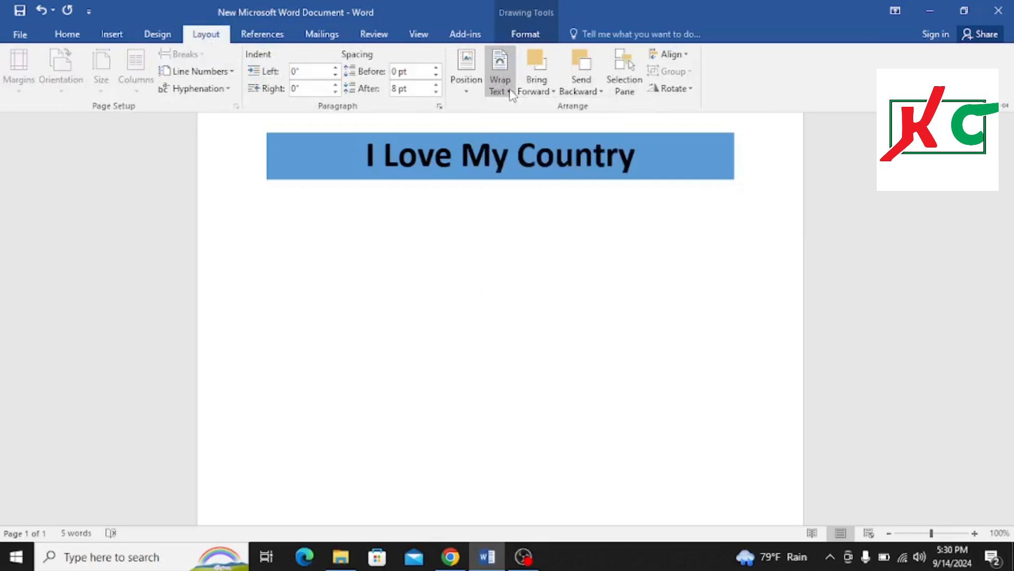
left_click(110, 36)
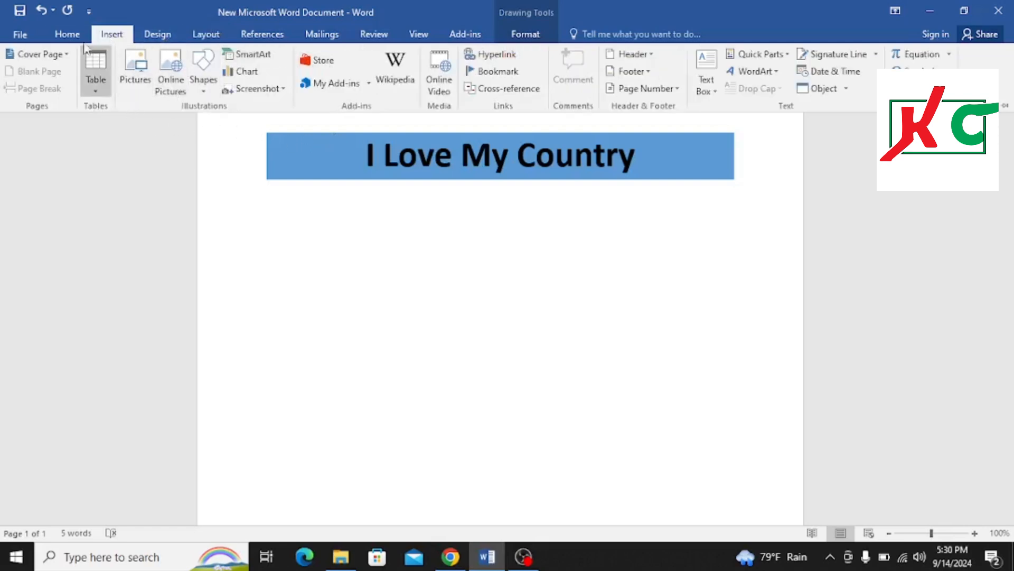
left_click(66, 34)
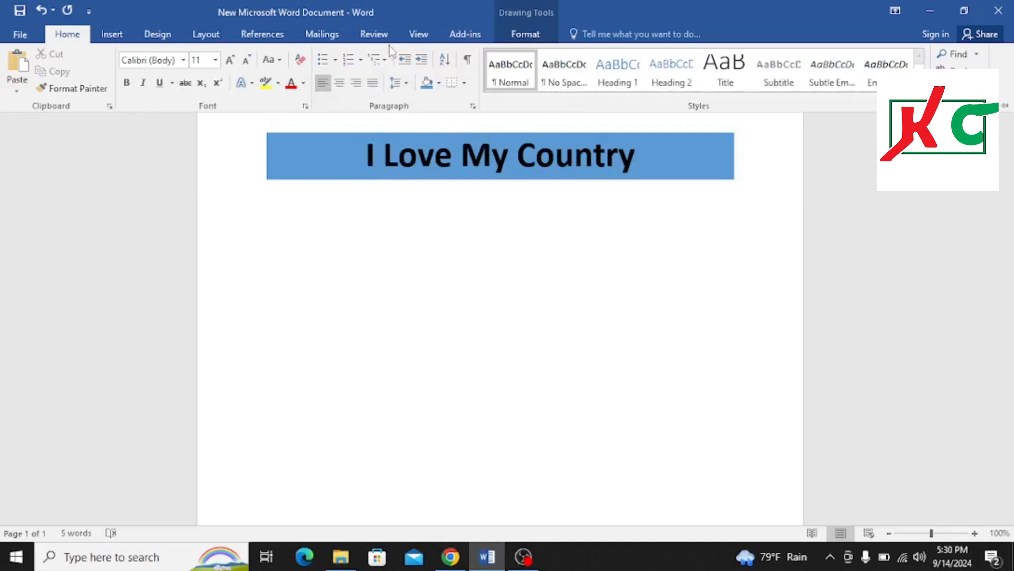
left_click(524, 39)
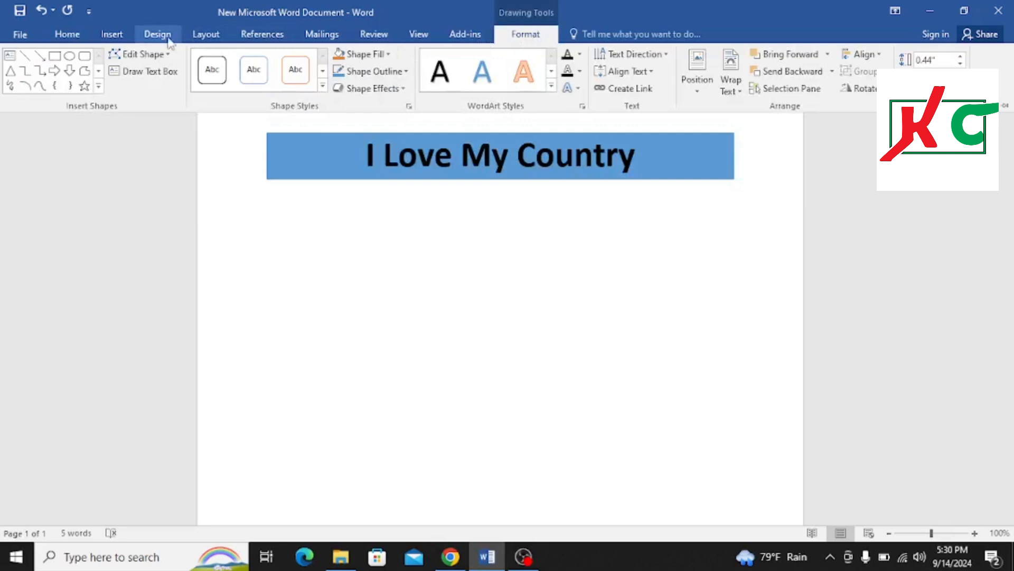
left_click(68, 37)
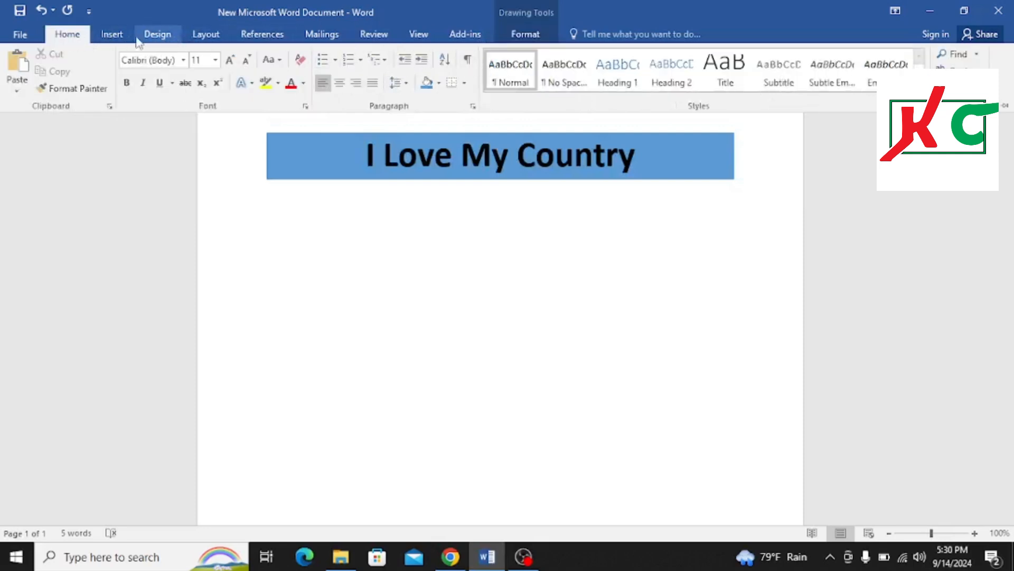
left_click(209, 38)
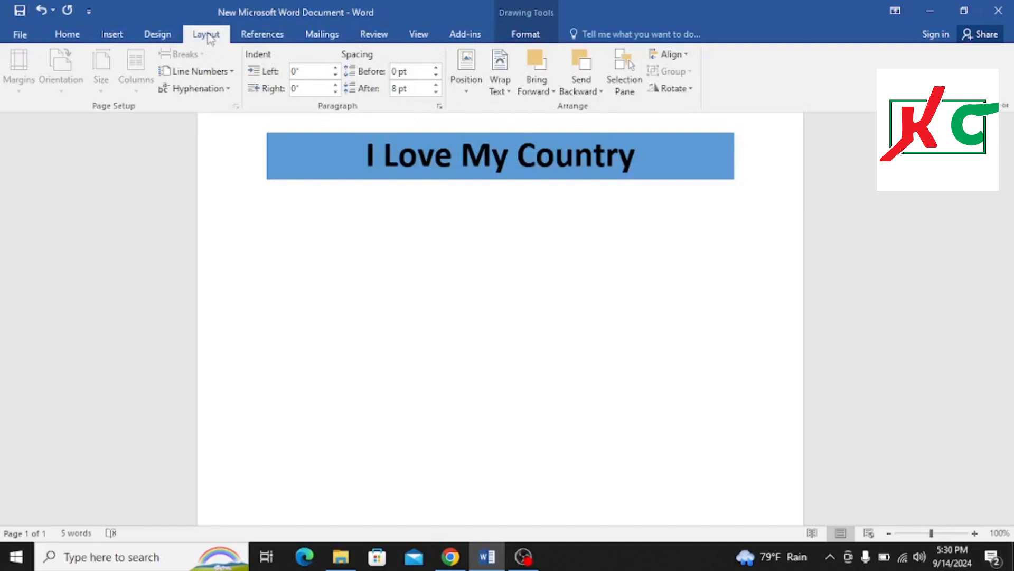
left_click(66, 35)
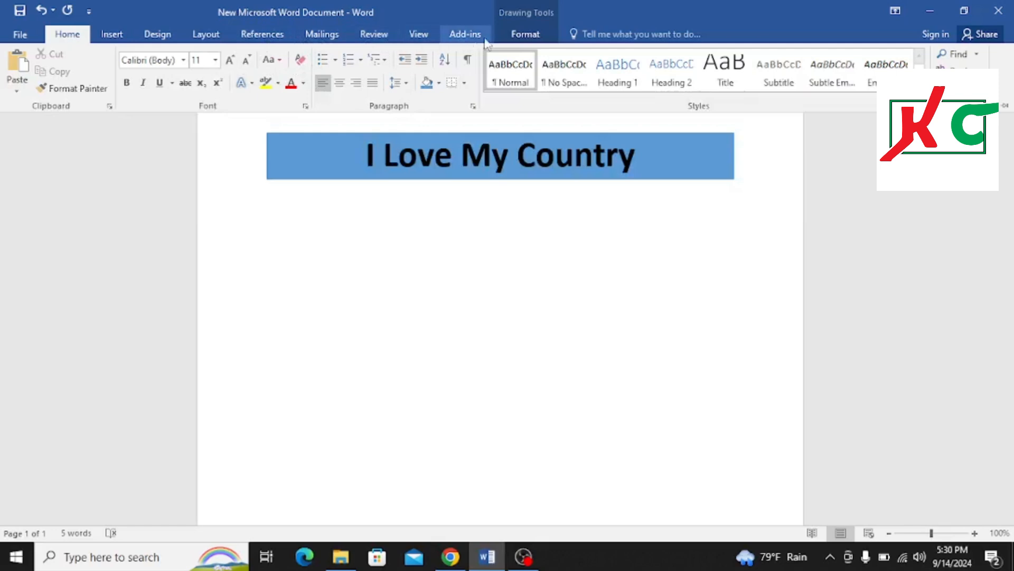
Remove the outline from the No-01 text box in the page corner
left_click(511, 37)
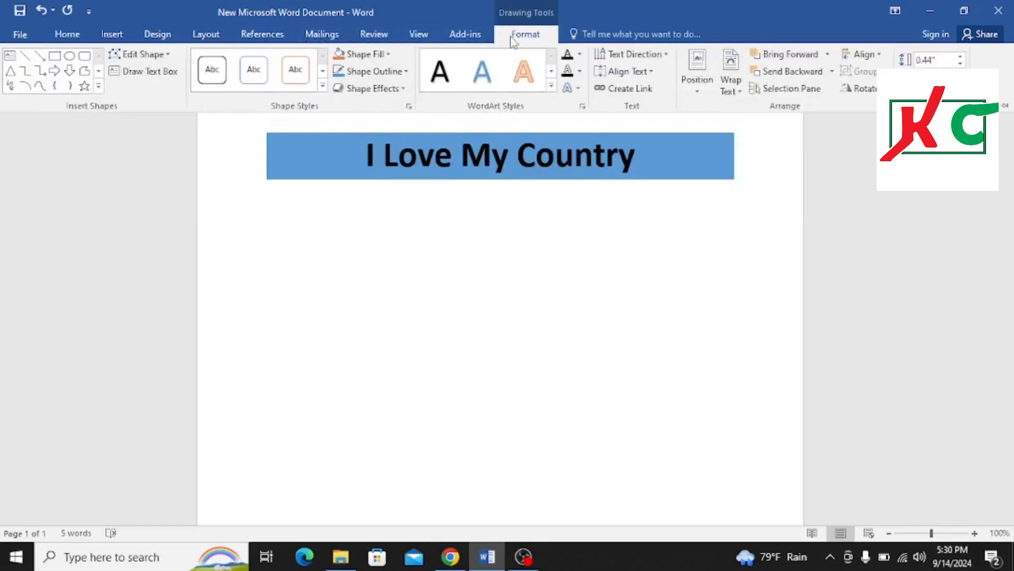
left_click(406, 73)
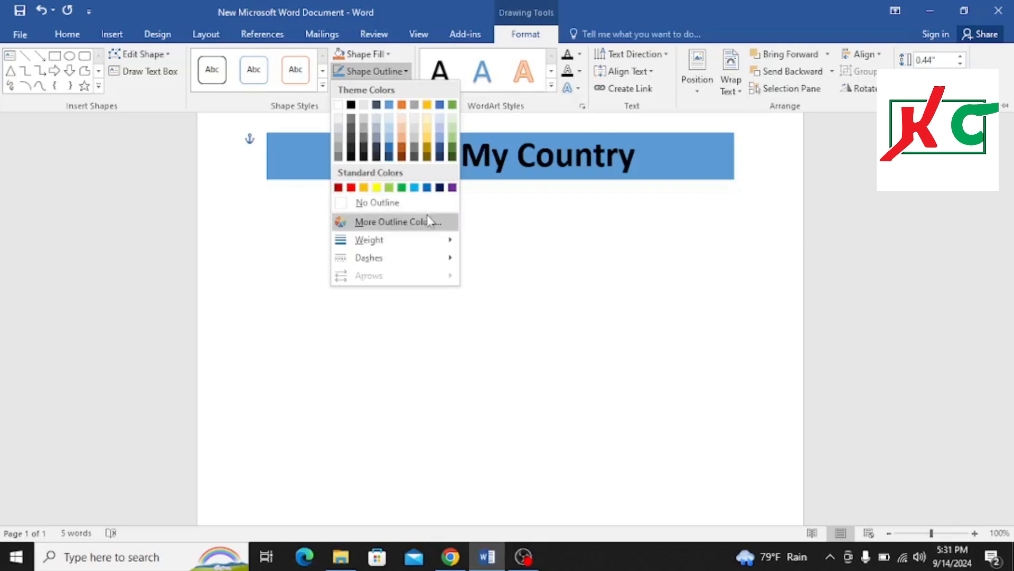
left_click(386, 212)
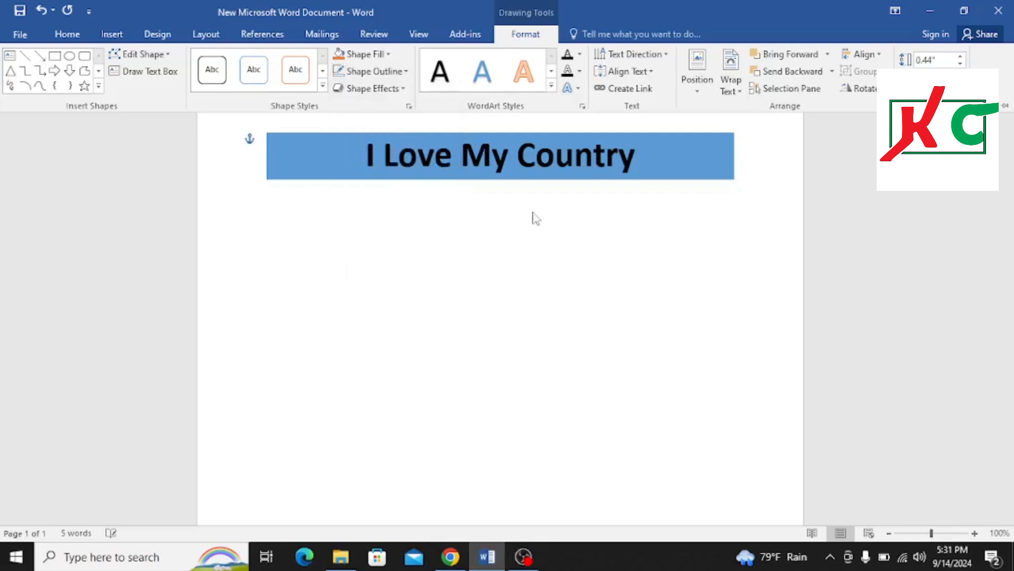
left_click(668, 136)
left_click(770, 169)
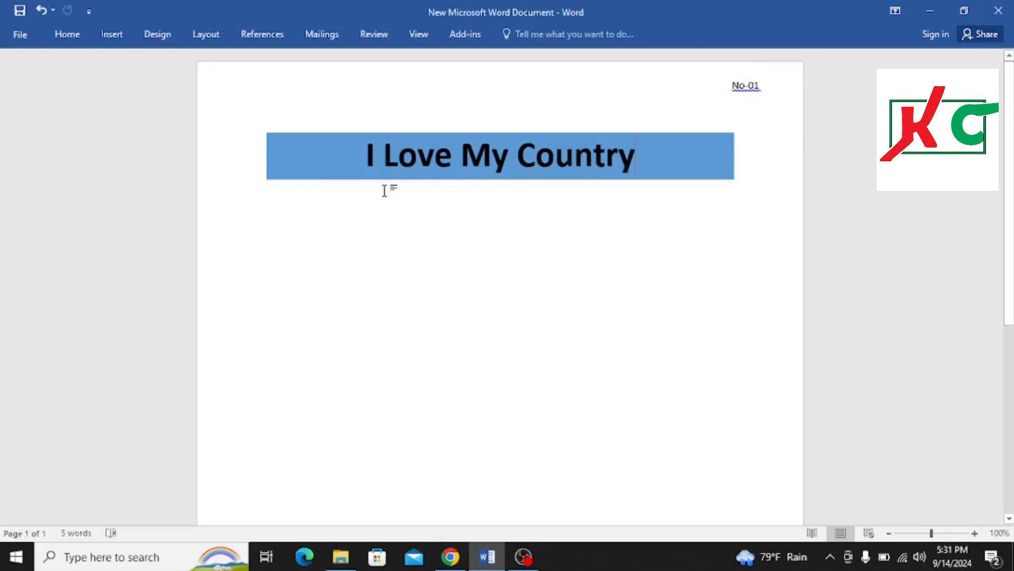
Type 01 on the line below the heading
left_click(67, 35)
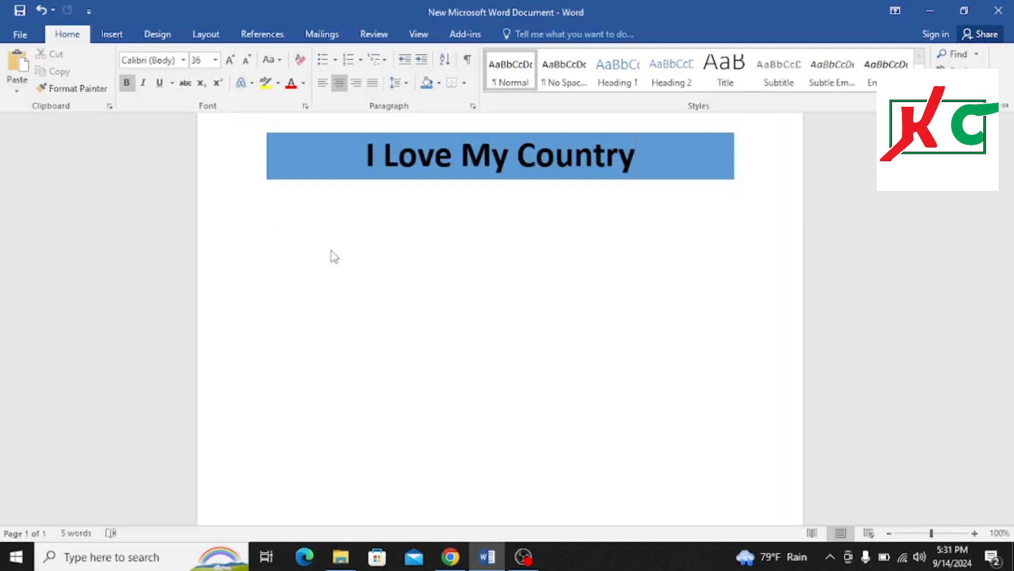
key("ctrl+F1")
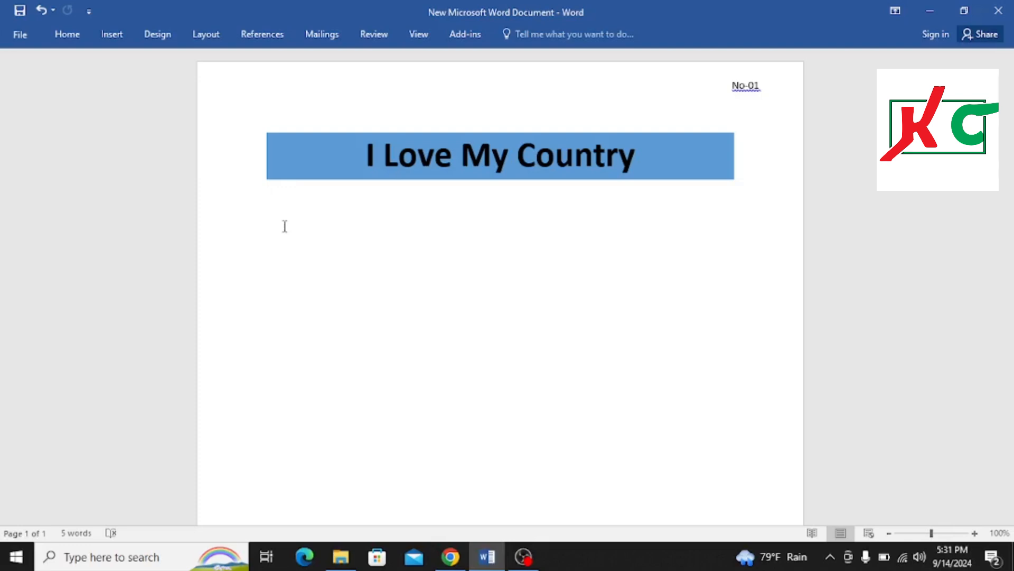
type("01")
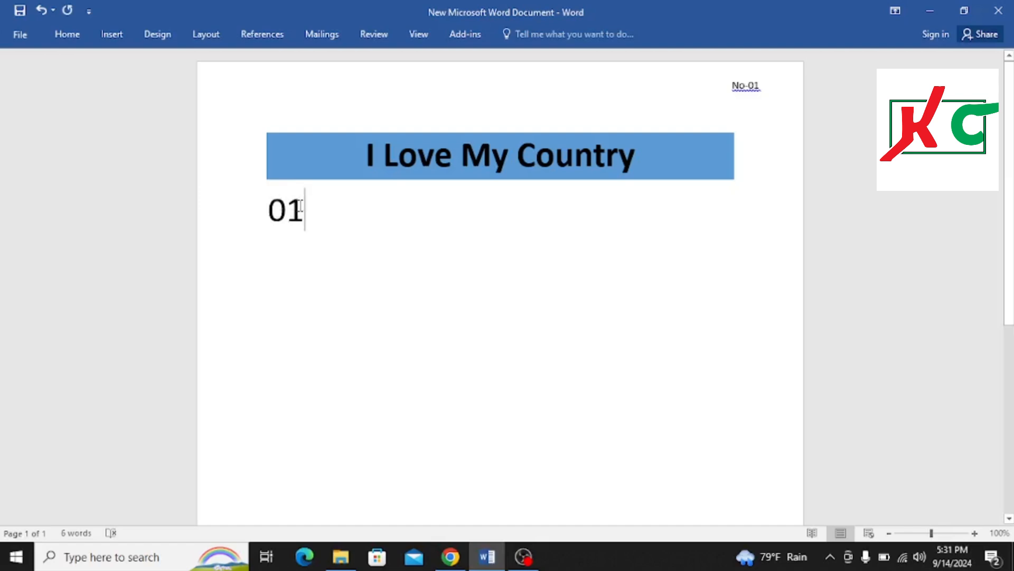
Apply superscript to the 01 below the heading and undo it
left_click(64, 27)
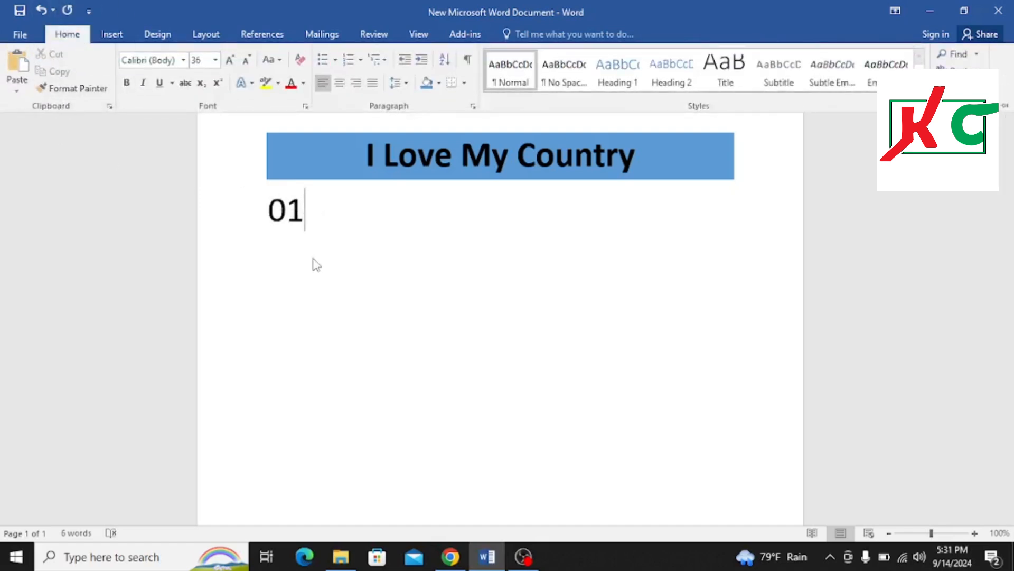
left_click(309, 214)
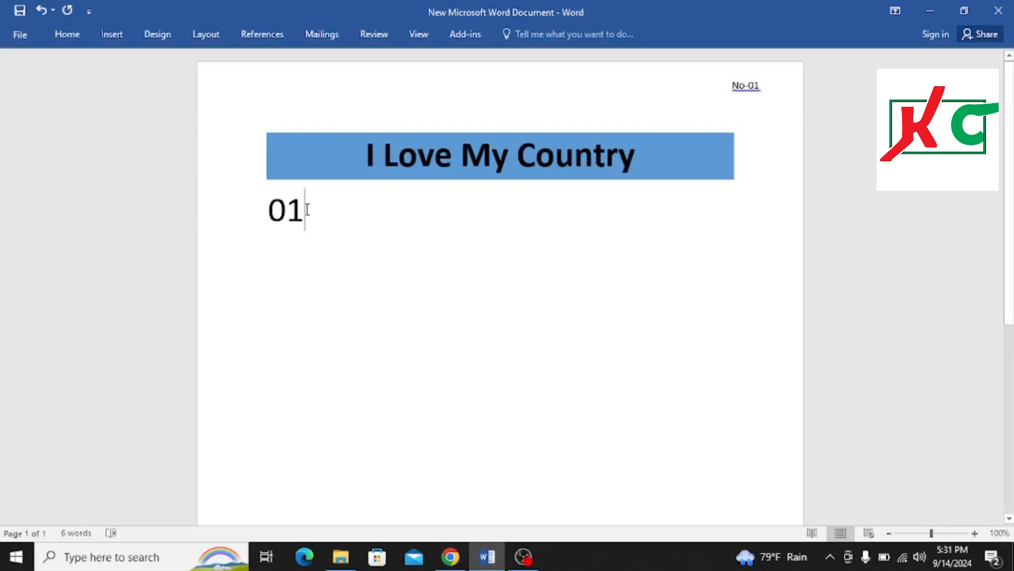
double_click(307, 210)
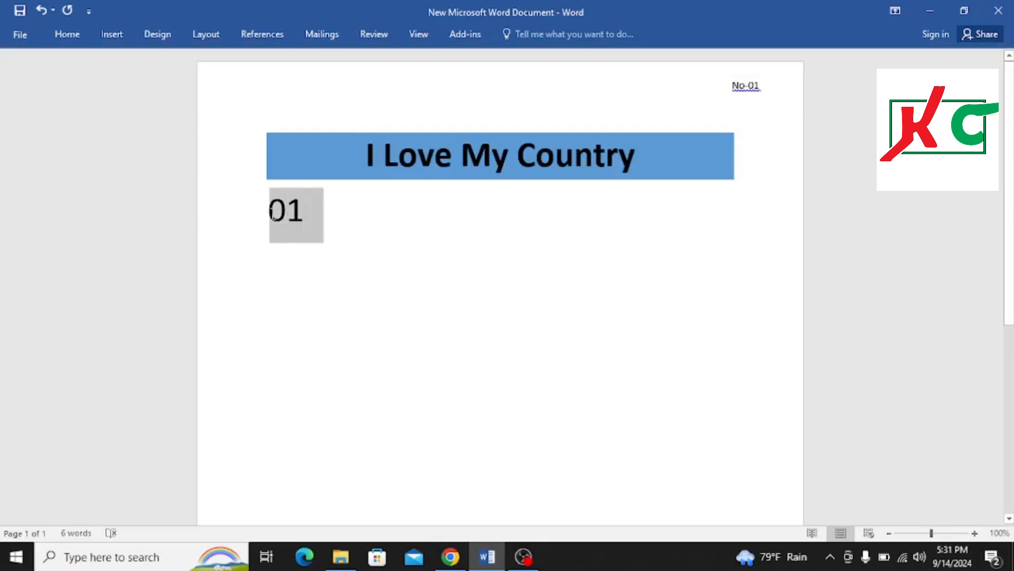
left_click(77, 39)
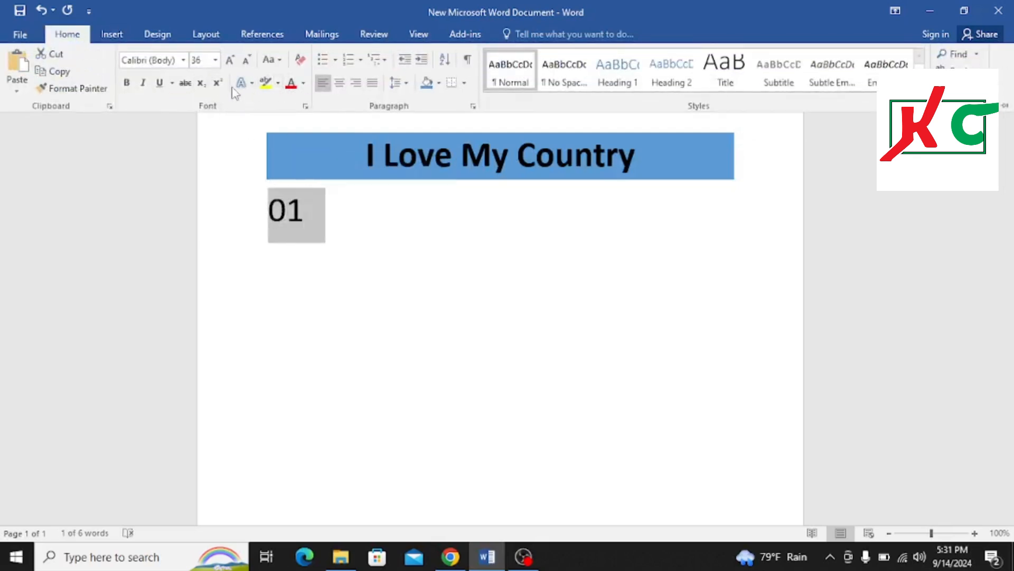
left_click(217, 82)
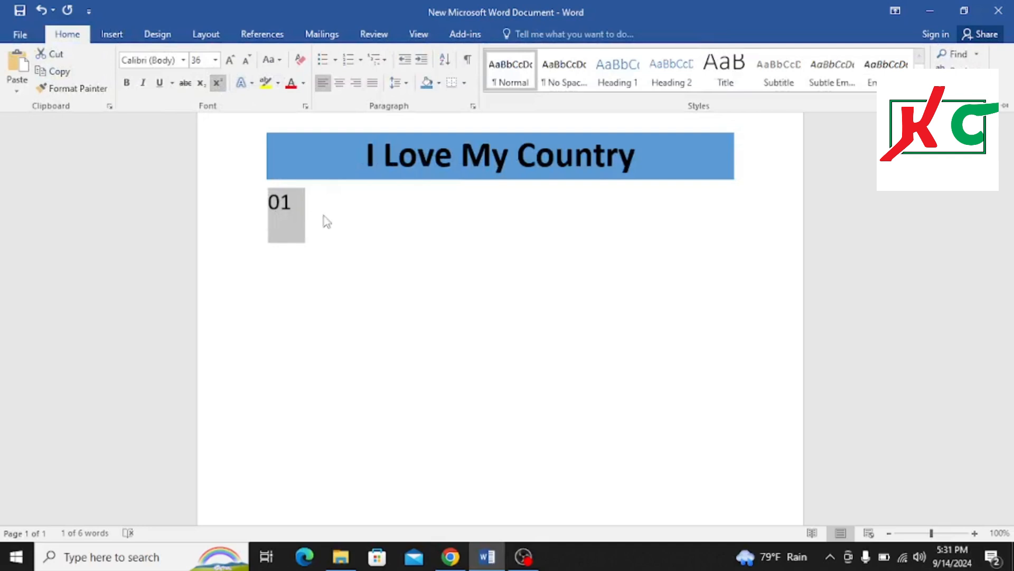
key("ctrl+z")
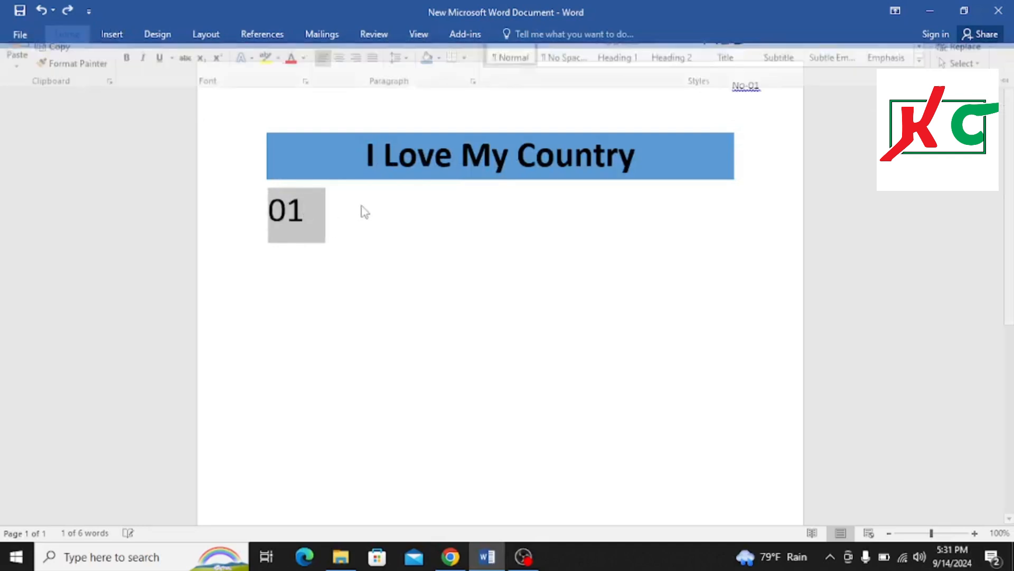
Add a superscript st after the 01 below the heading
left_click(334, 218)
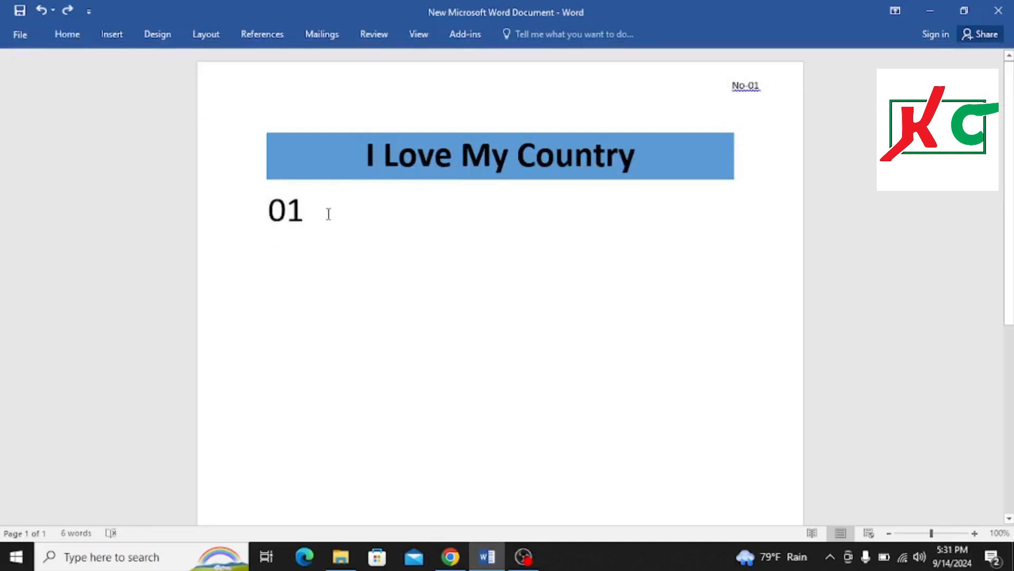
left_click_drag(328, 213, 262, 213)
left_click(333, 220)
left_click(67, 34)
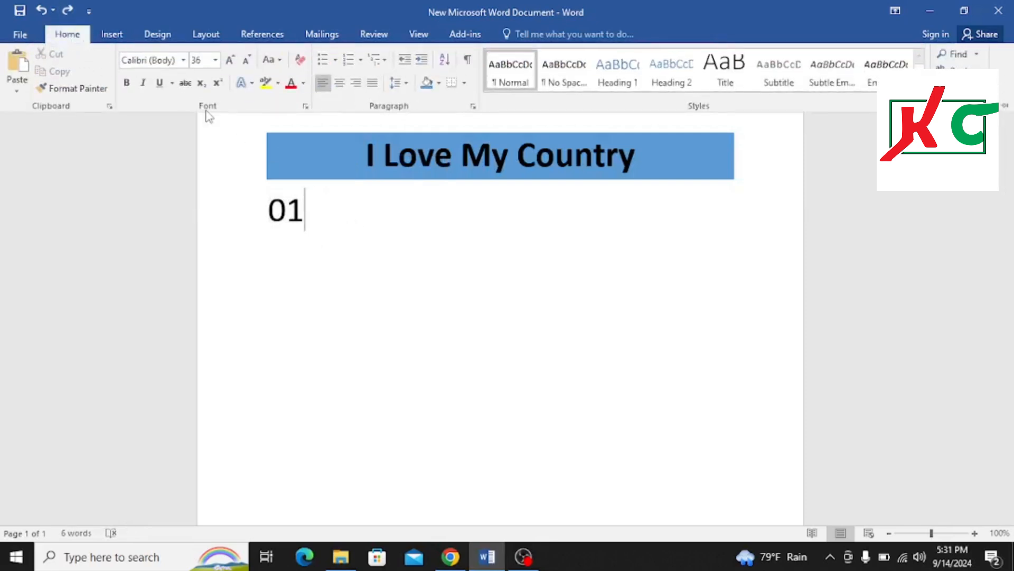
left_click(217, 84)
type("st")
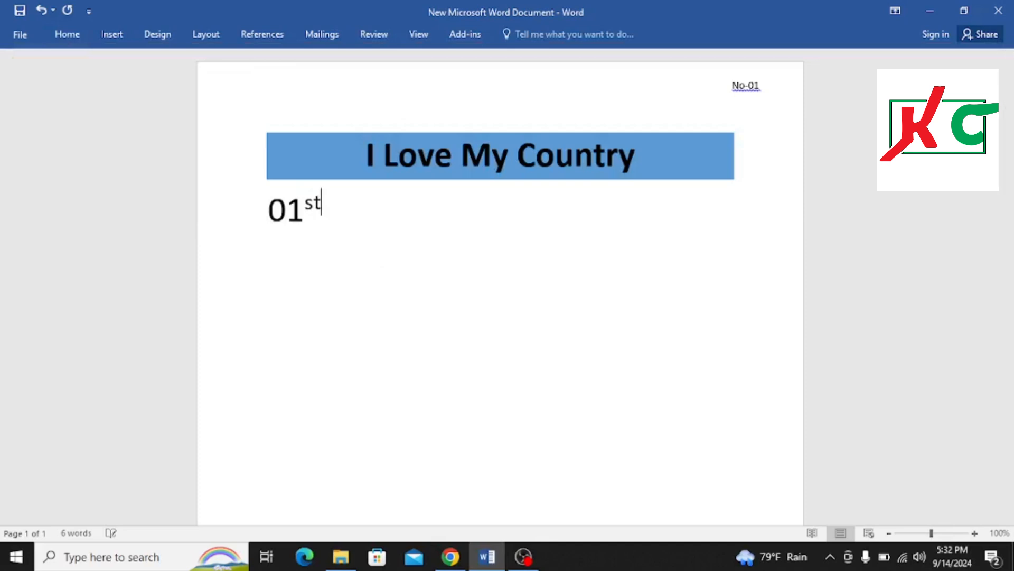
Turn off superscript and delete the 01st text below the heading
left_click(63, 41)
left_click(217, 83)
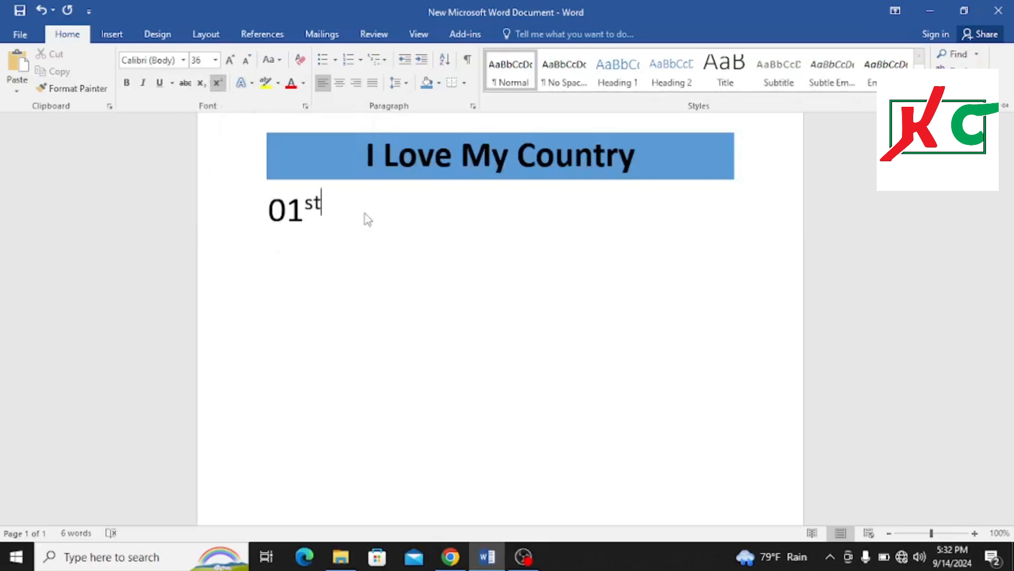
key("ctrl+F1")
key("BackSpace")
key("BackSpace")
key("BackSpace")
key("BackSpace")
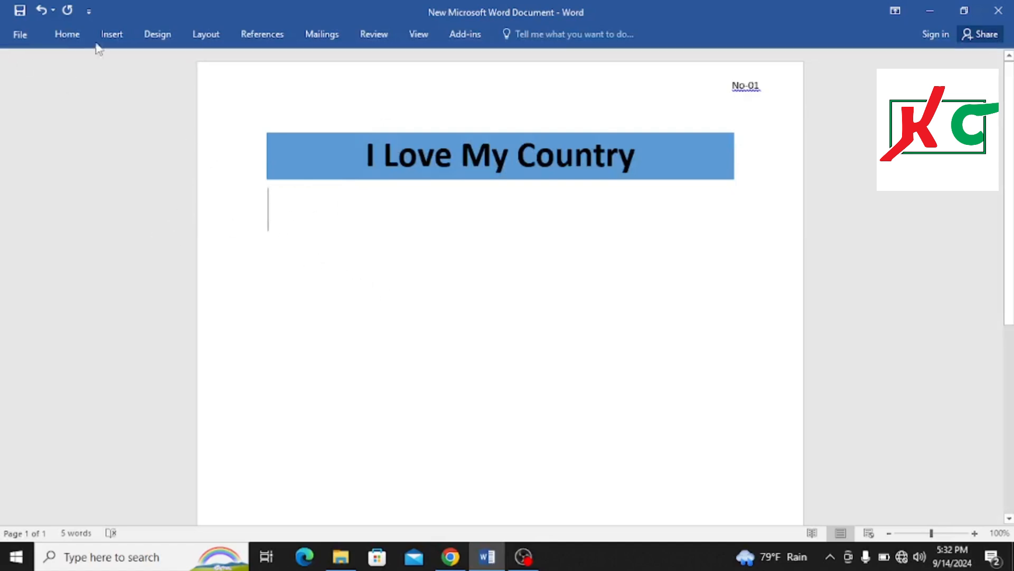
Set the font size to 12 on the empty line below the heading
left_click(75, 30)
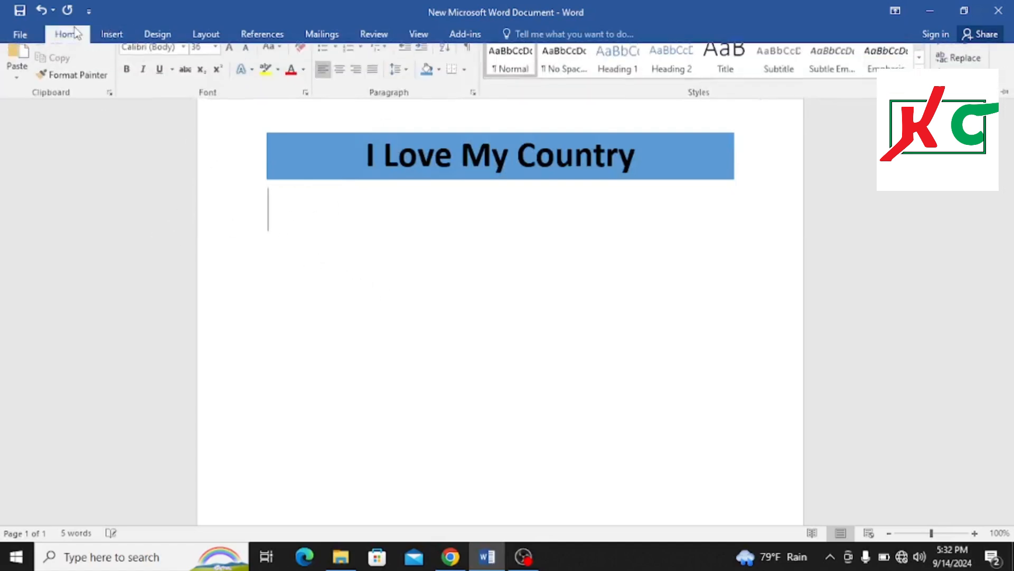
left_click(215, 60)
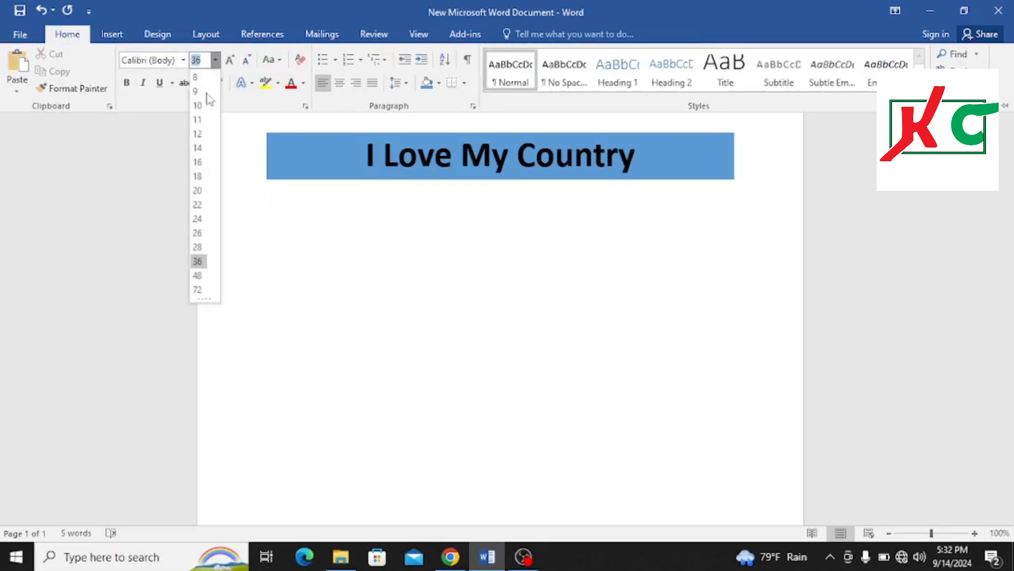
left_click(199, 135)
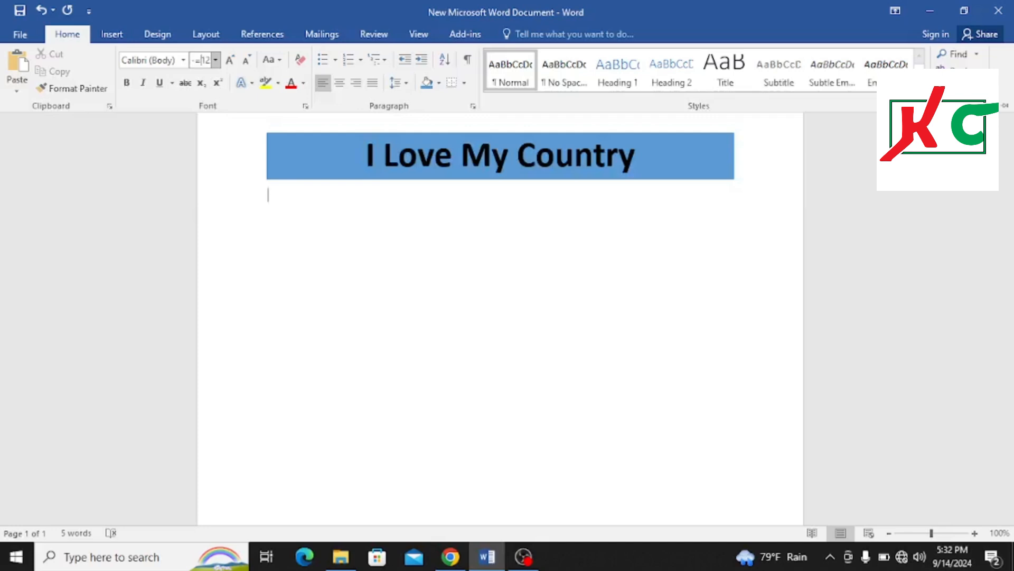
left_click(293, 216)
left_click(514, 319)
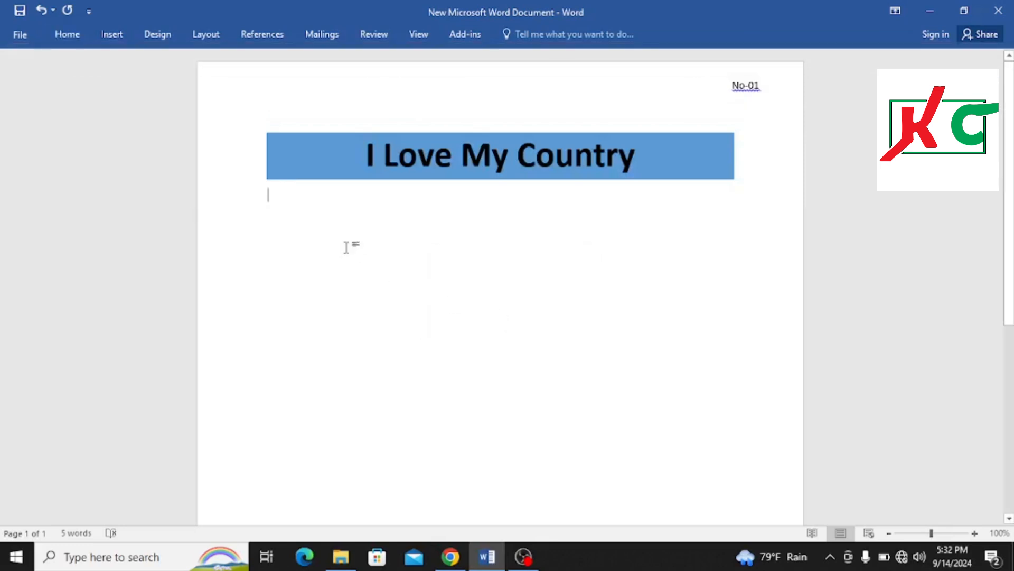
Type =ra on the line below the heading, then delete it and undo the deletion
left_click(80, 31)
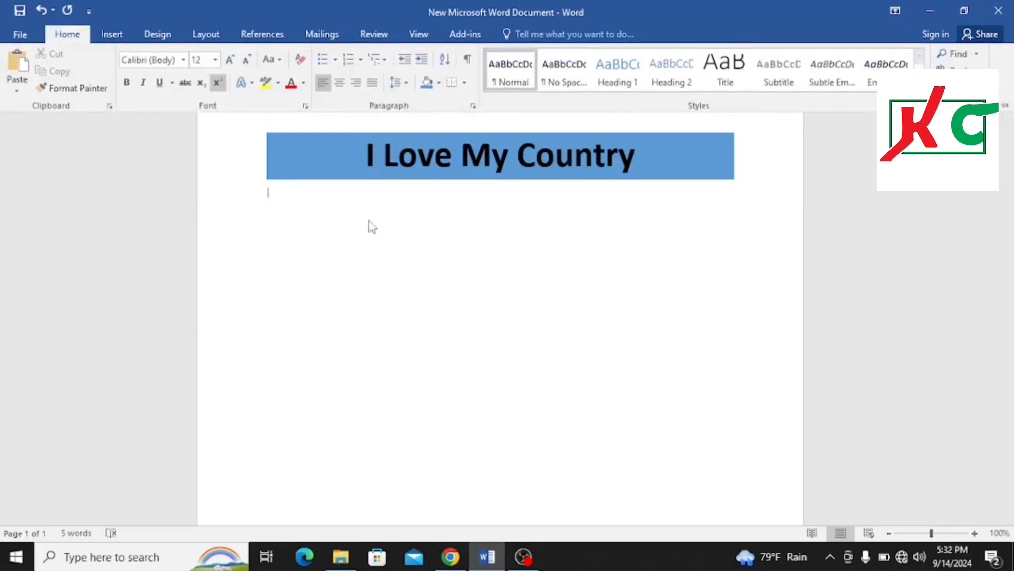
left_click(405, 246)
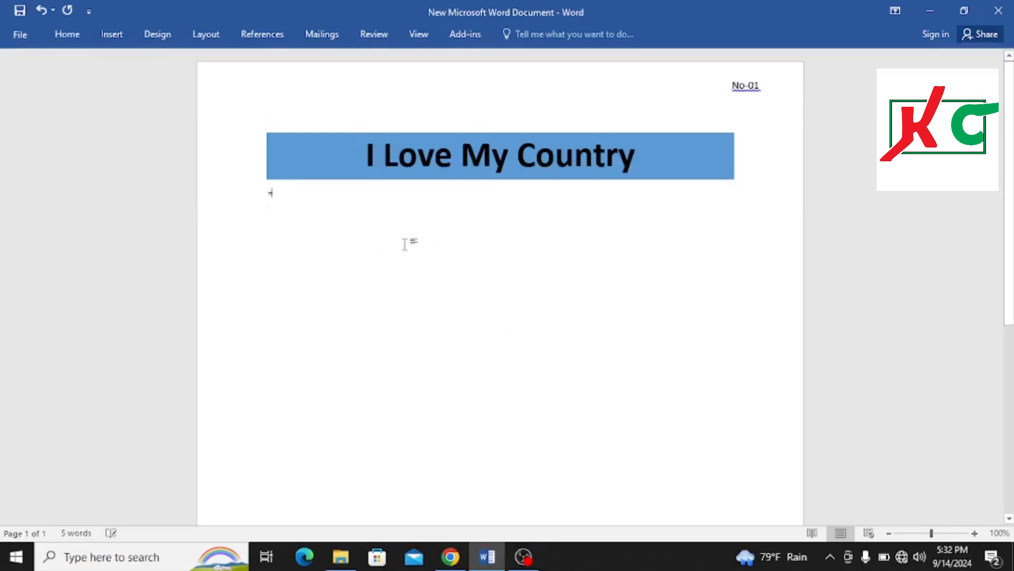
type("=rand")
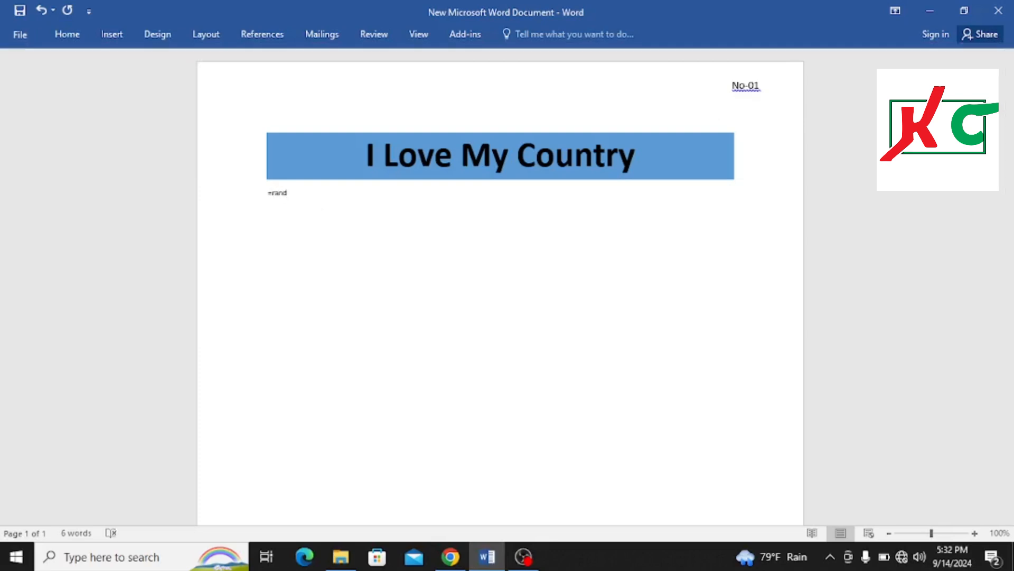
key("BackSpace")
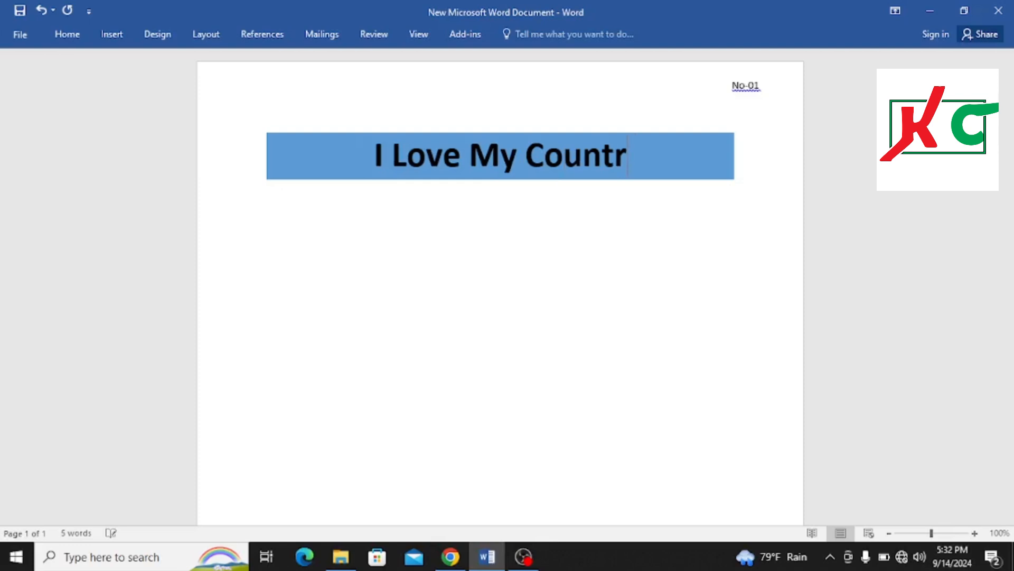
key("ctrl+z")
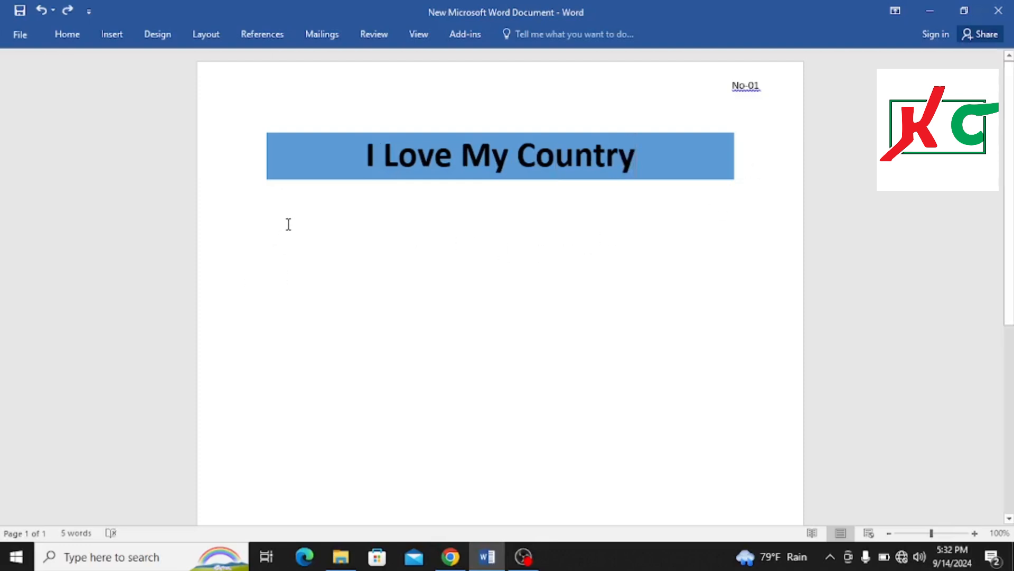
Generate sample text below the heading by entering =rand(1,3) on a new line
key("Return")
type("=")
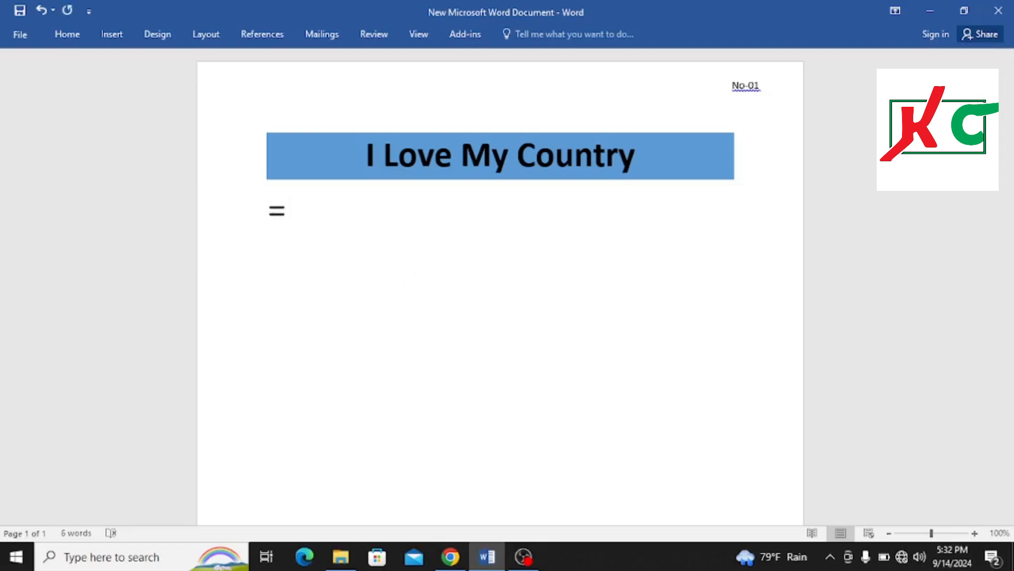
type("rand")
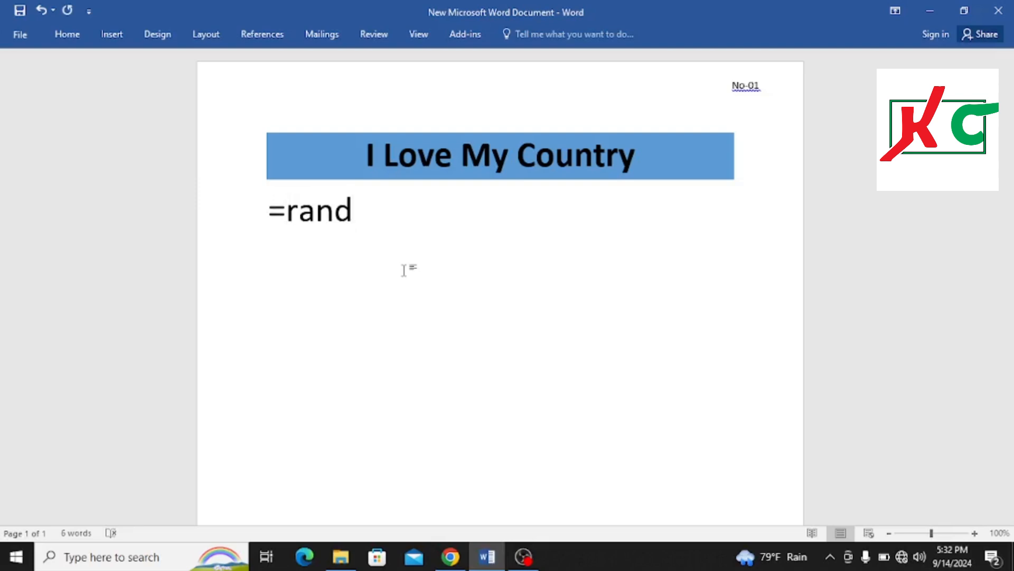
type("(1,")
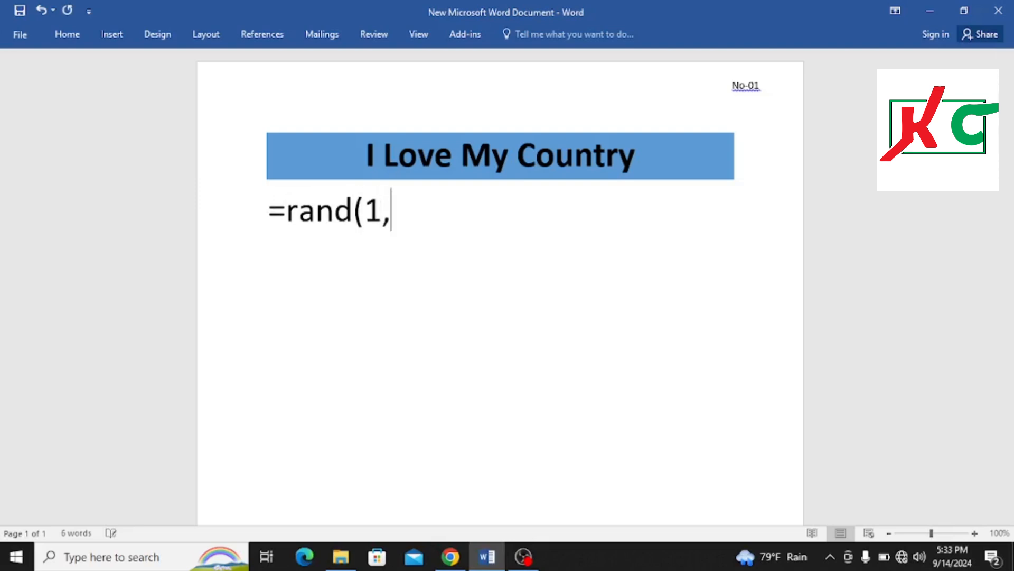
type("3")
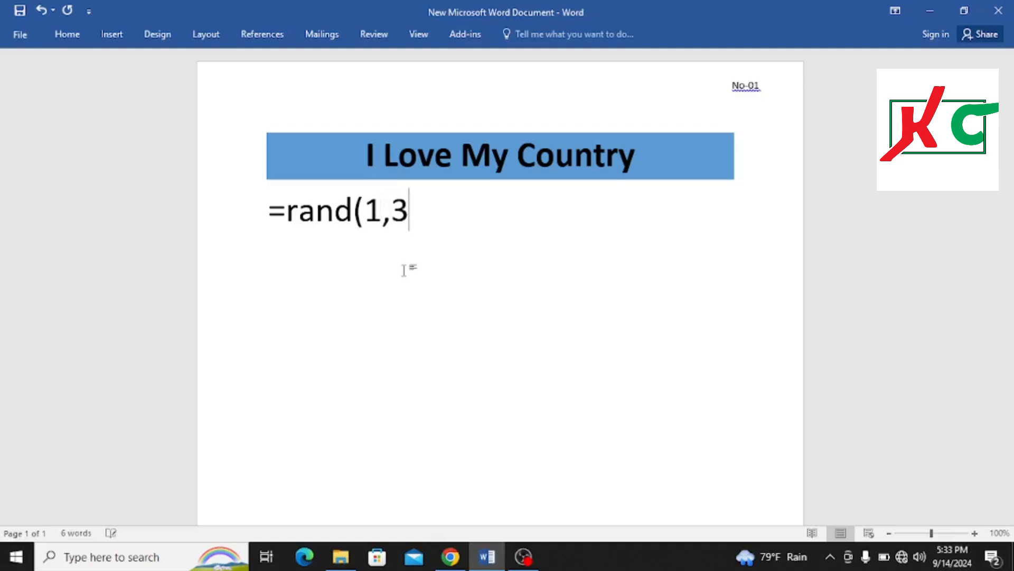
type(")")
key("Return")
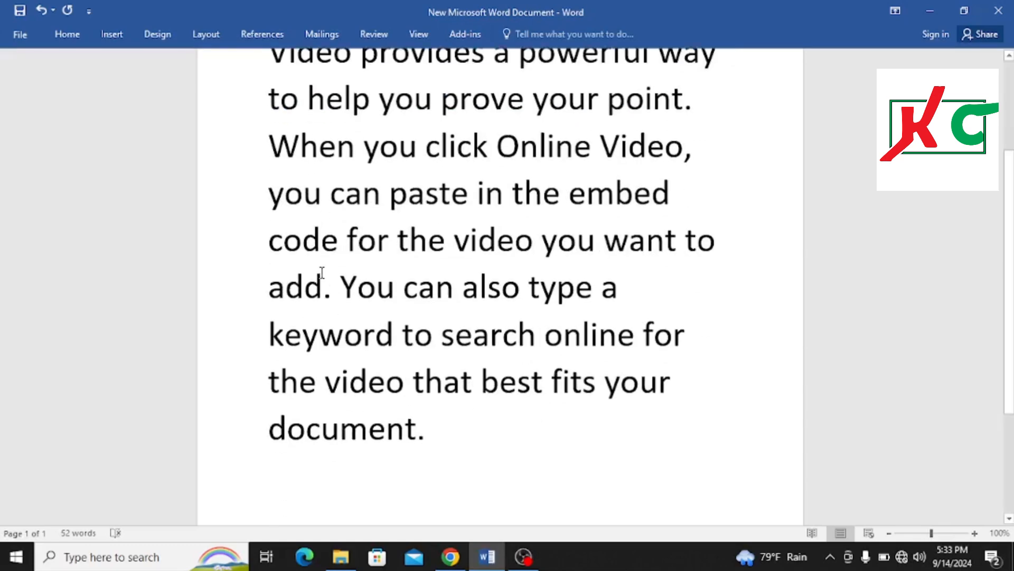
Select the generated paragraph and set its font size to 12
scroll(333, 224, "up", 3)
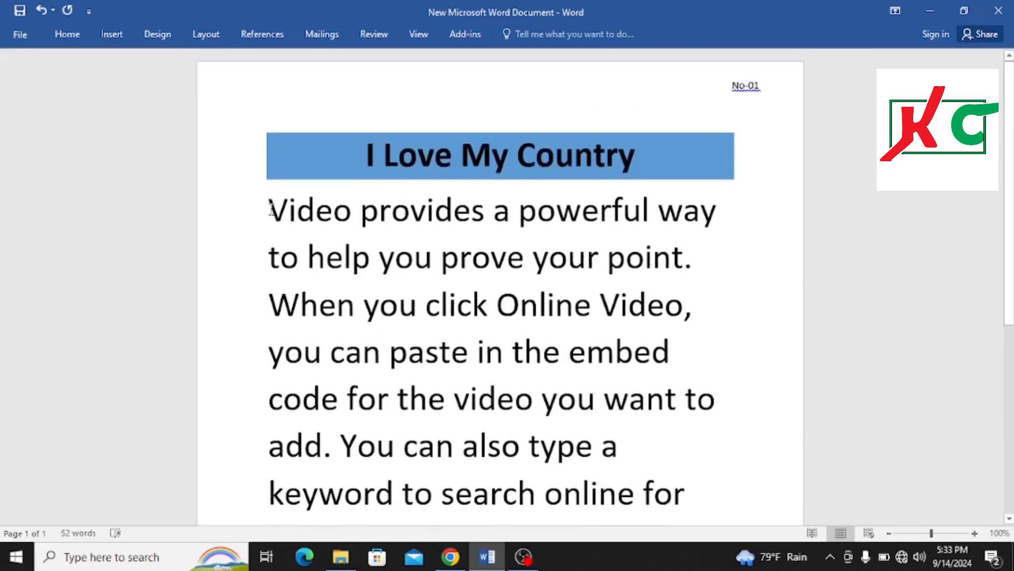
left_click_drag(270, 208, 670, 527)
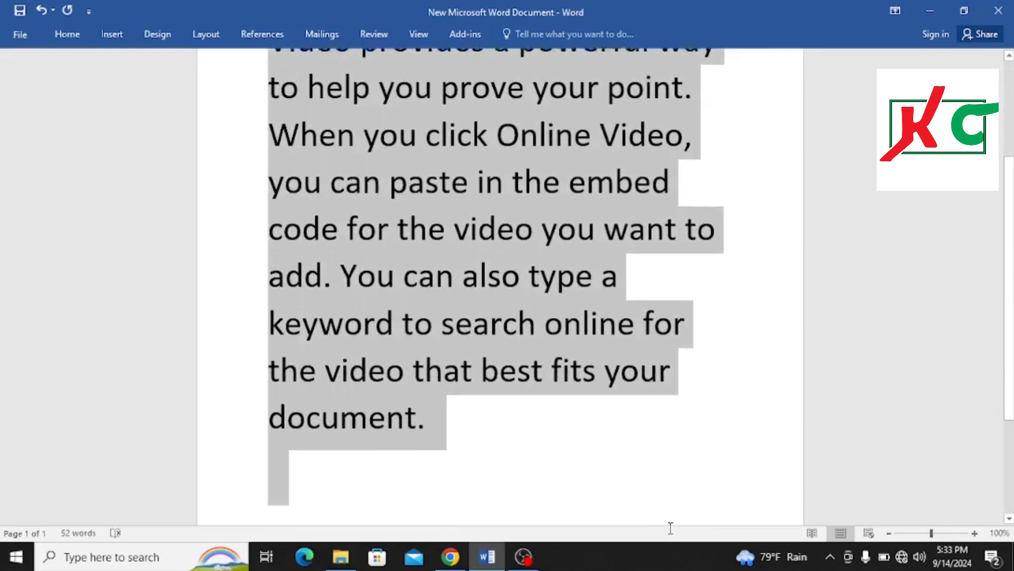
scroll(85, 60, "up", 2)
left_click(73, 37)
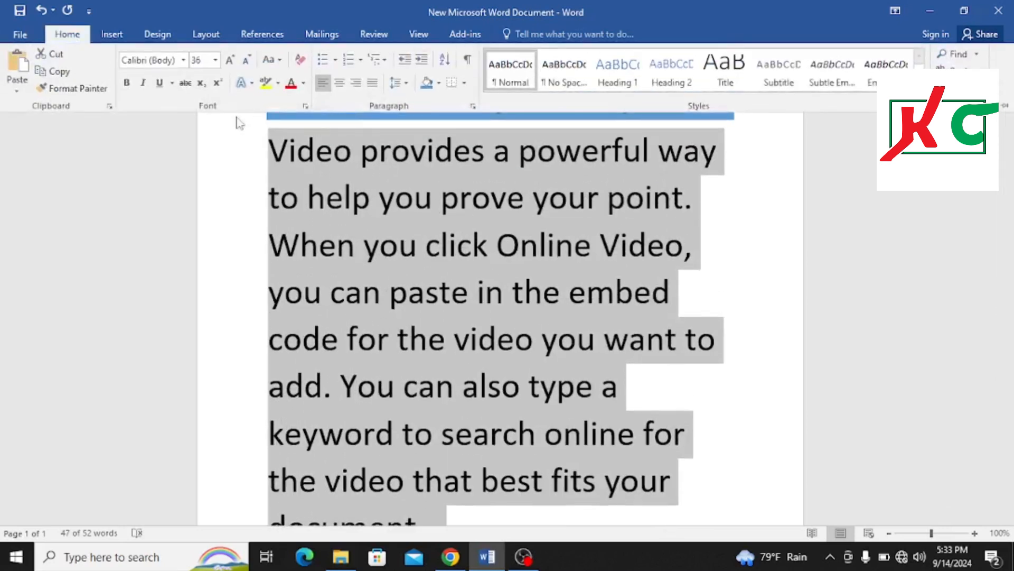
left_click(215, 60)
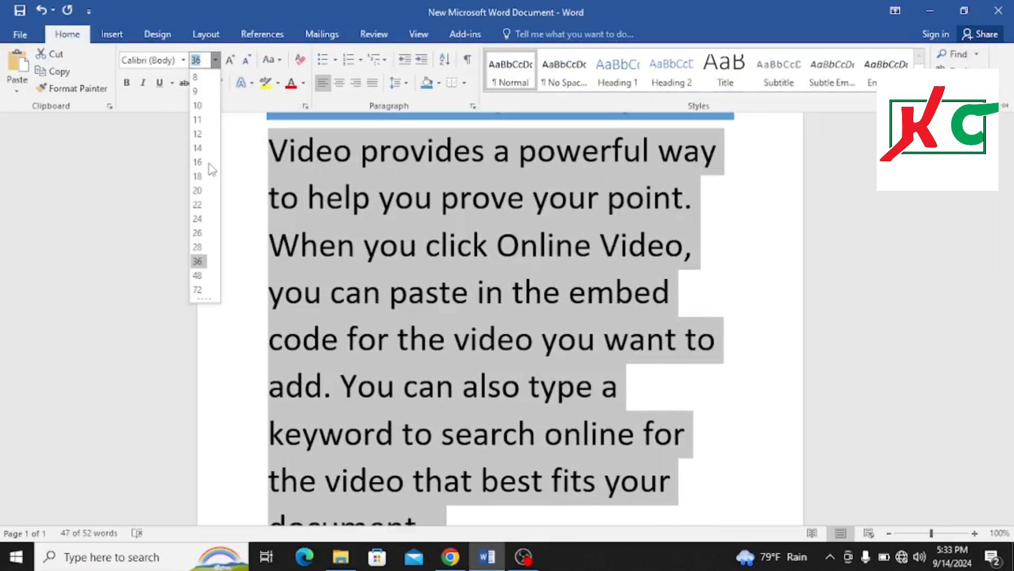
left_click(198, 134)
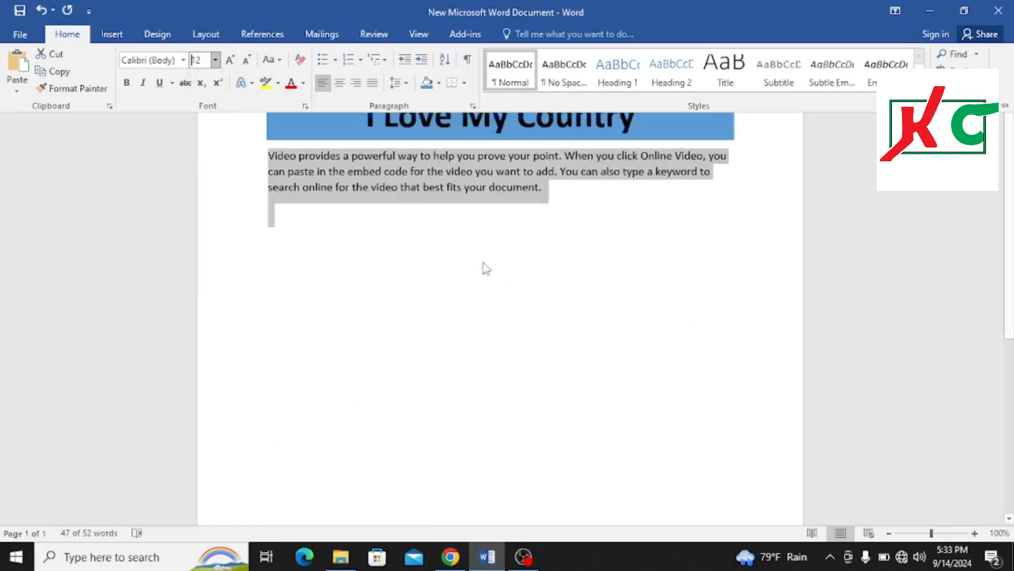
scroll(486, 268, "up", 1)
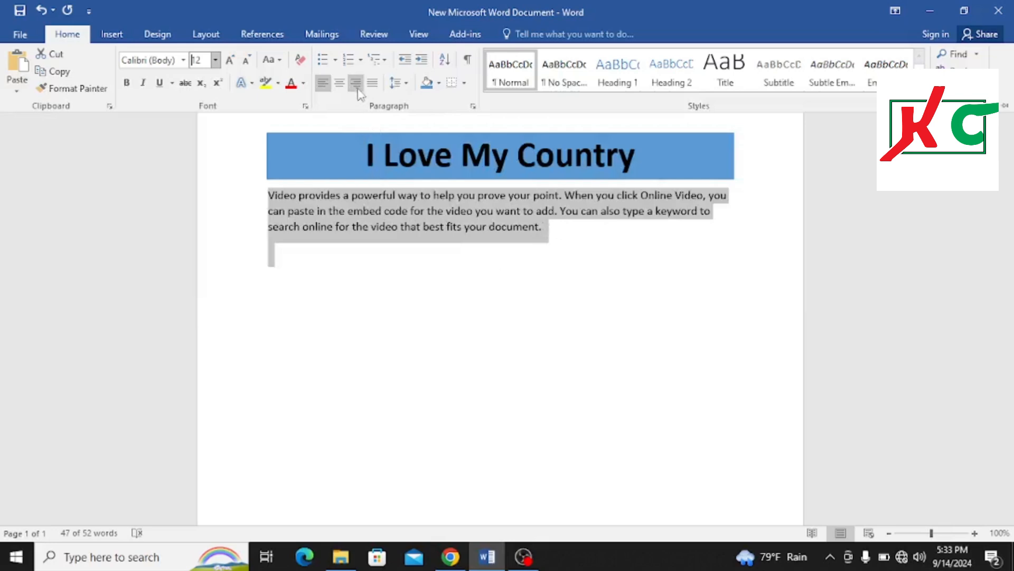
left_click(406, 83)
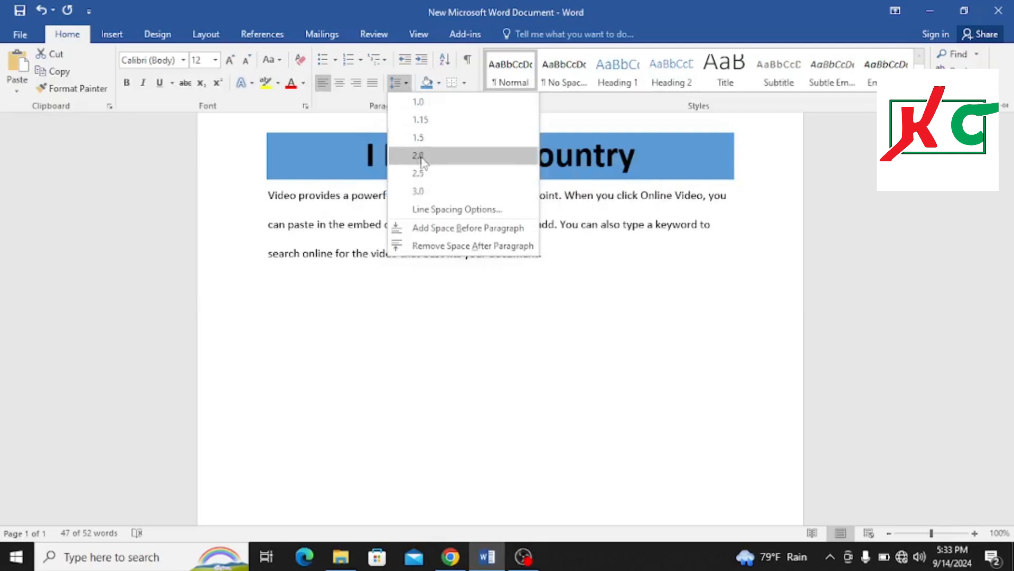
left_click(400, 85)
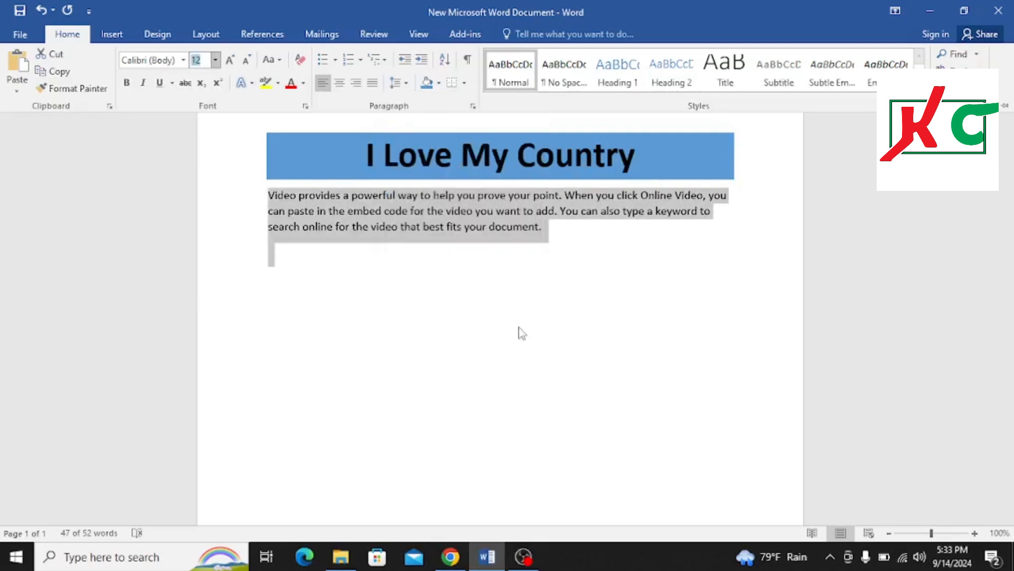
left_click(501, 303)
left_click(398, 300)
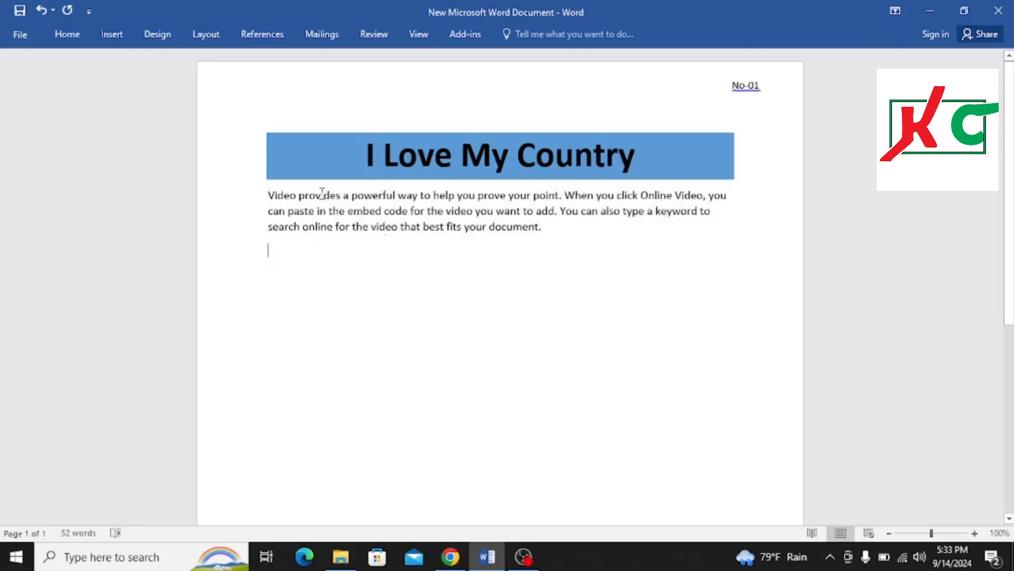
Bold the word "prove" in the sample paragraph
left_click(69, 36)
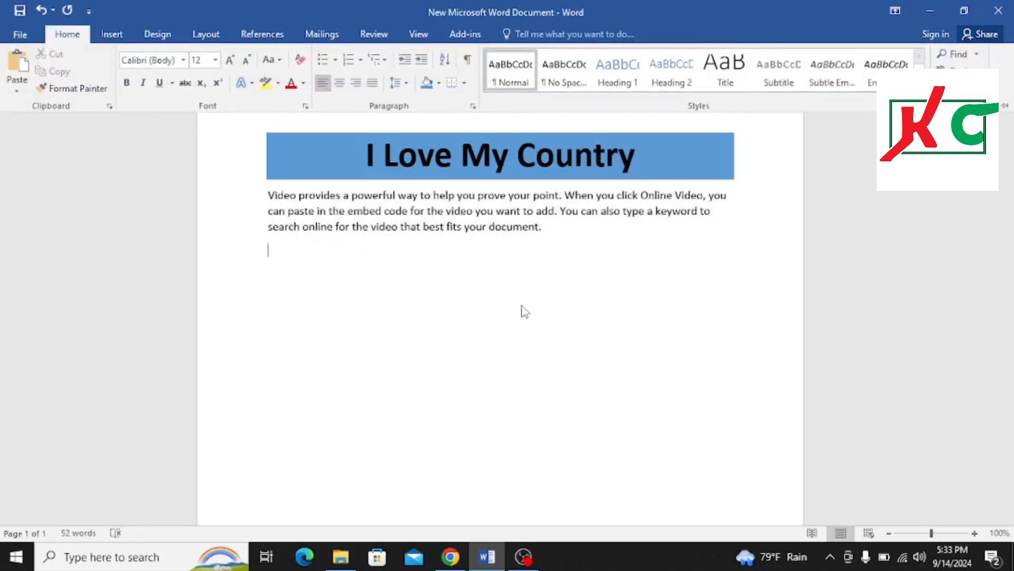
left_click(481, 199)
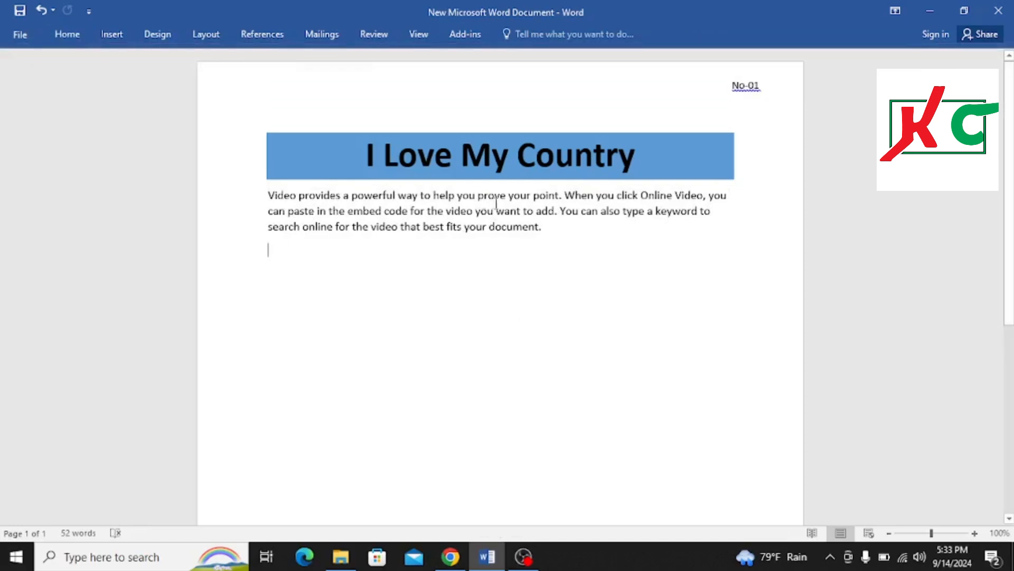
left_click_drag(509, 196, 494, 196)
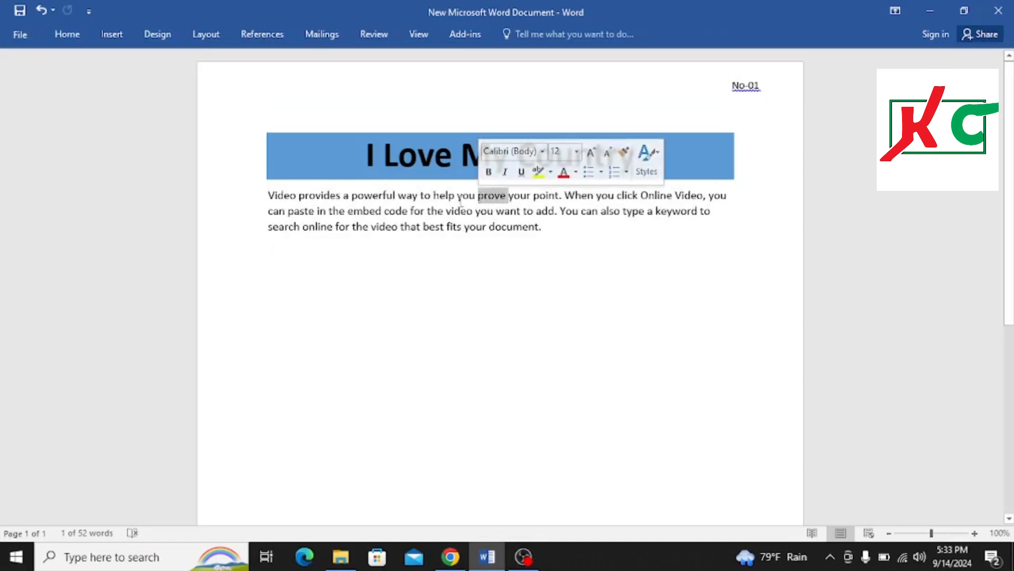
left_click(74, 34)
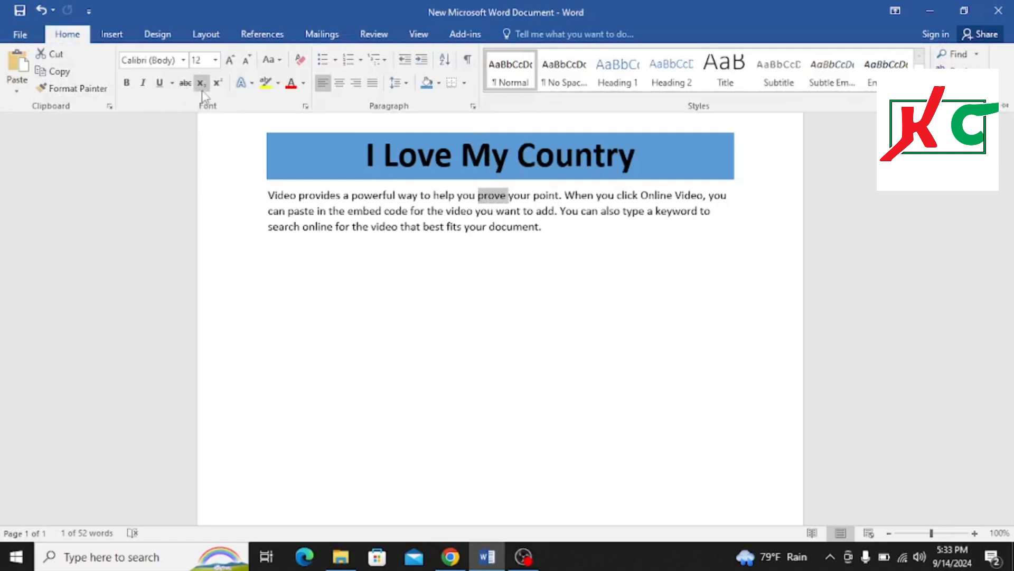
left_click(129, 89)
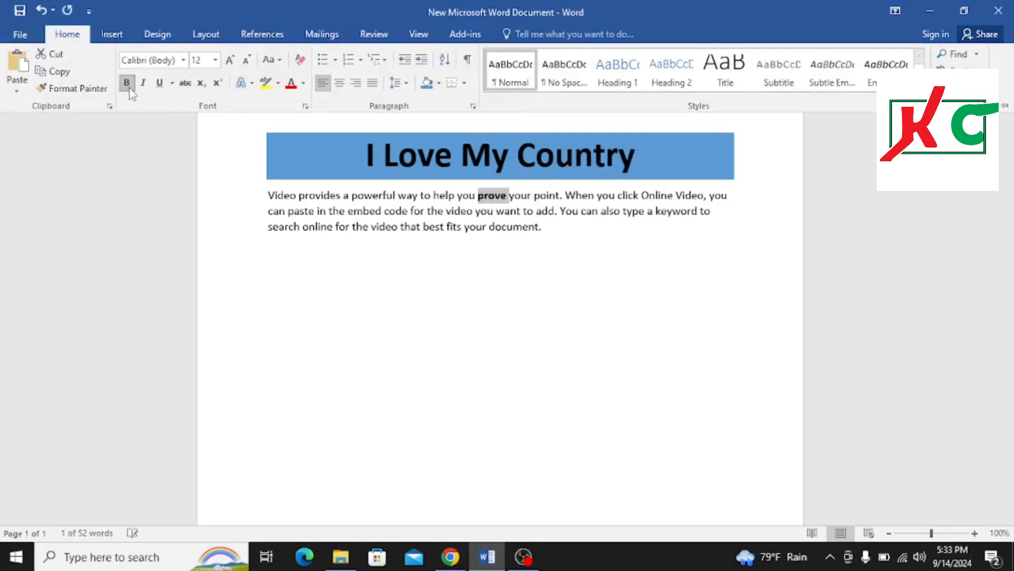
Bold the word "When" in the sample paragraph
left_click(567, 193)
left_click_drag(565, 195, 595, 196)
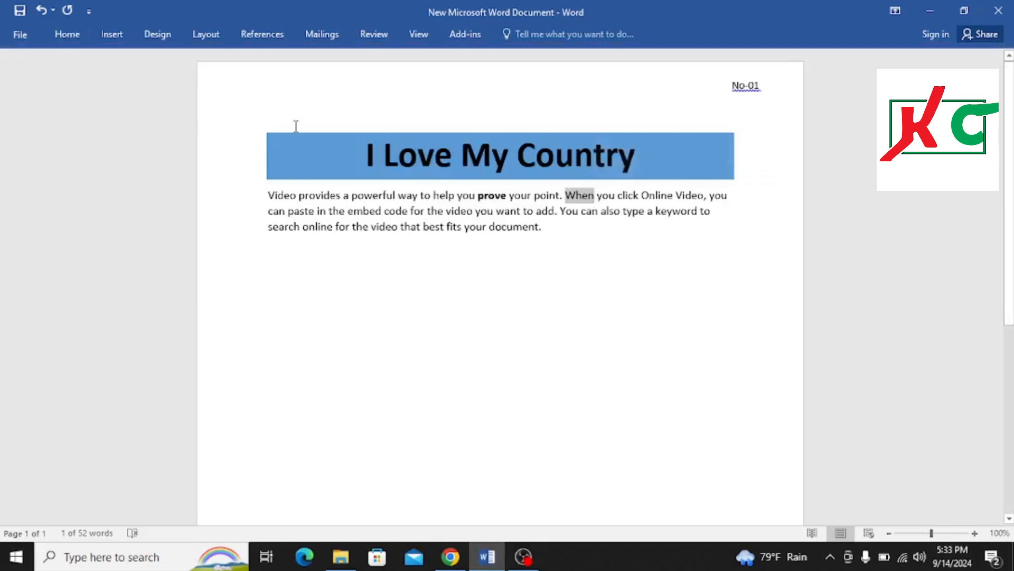
left_click(67, 34)
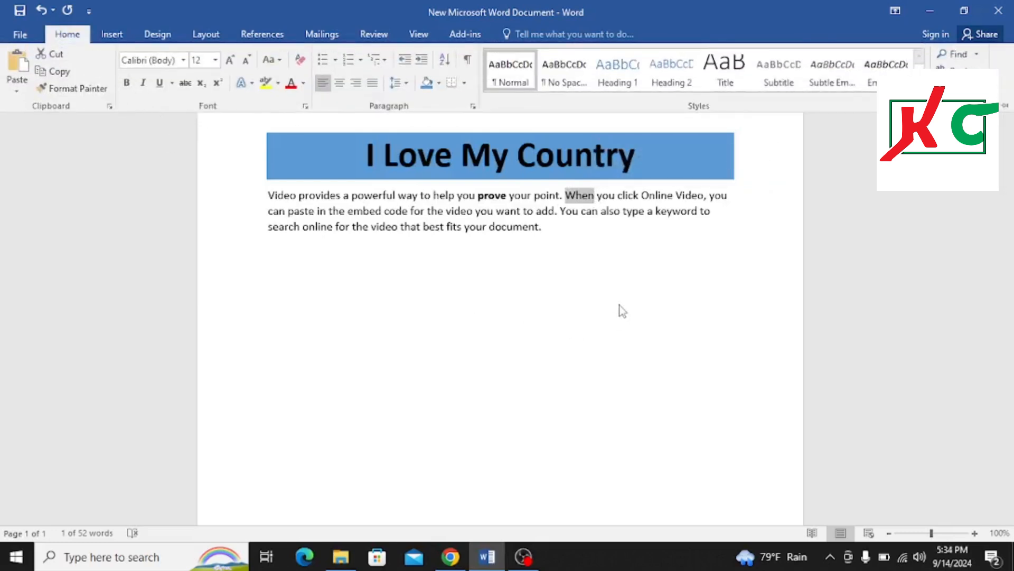
left_click(592, 238)
left_click(598, 243)
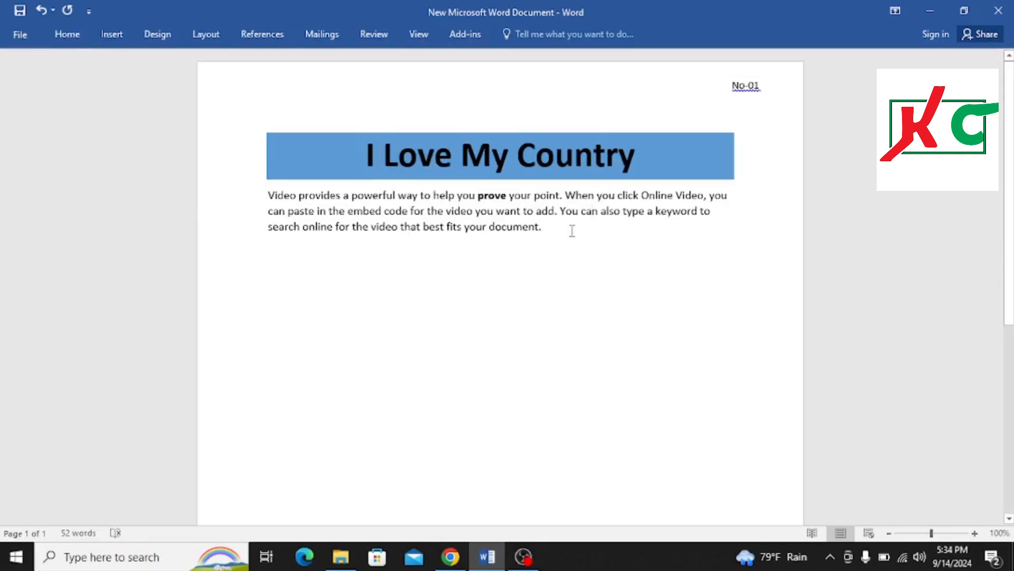
left_click_drag(590, 195, 560, 197)
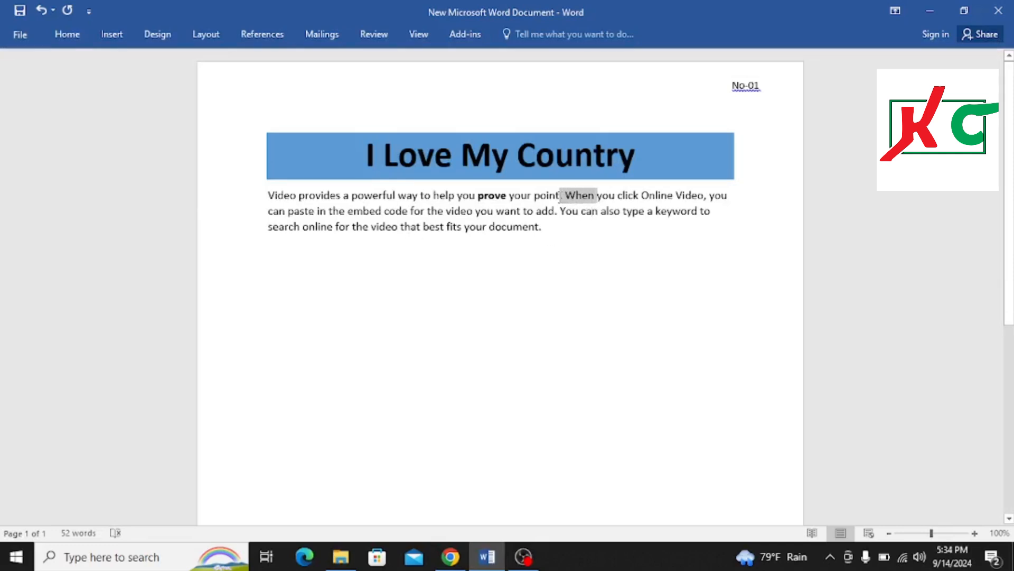
left_click(67, 34)
left_click(126, 83)
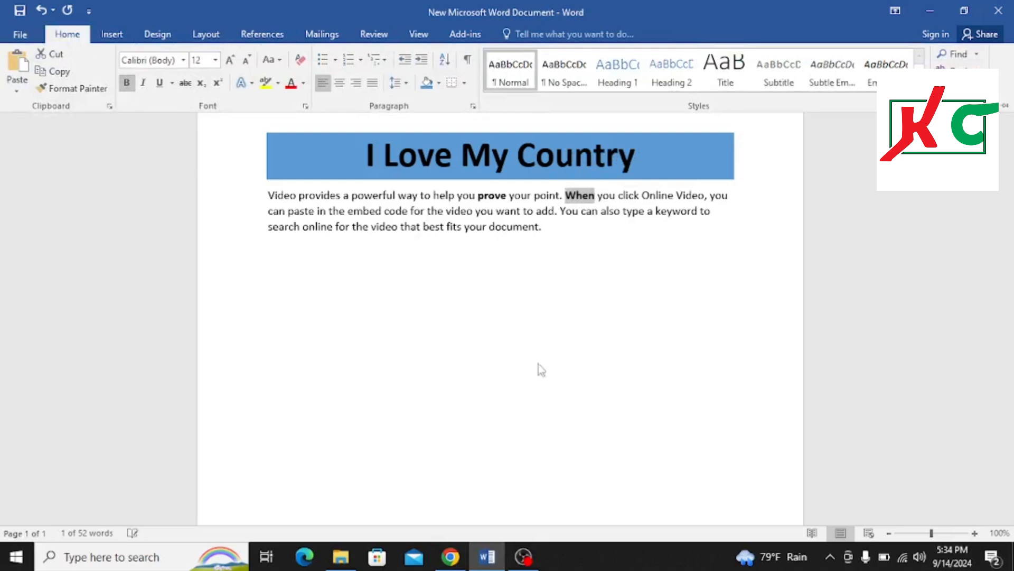
Select the whole sample paragraph and clear all its formatting
left_click(604, 291)
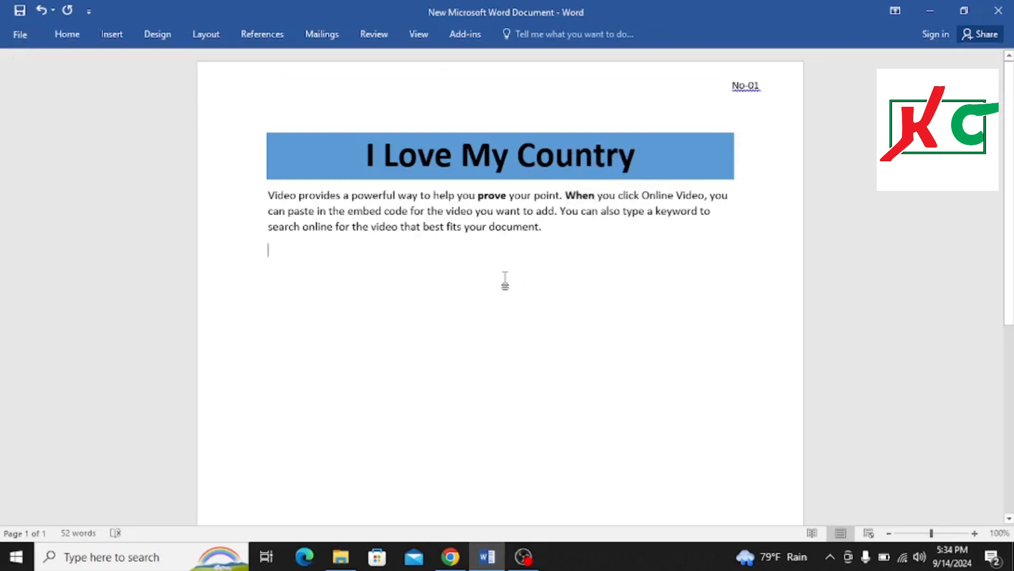
left_click_drag(270, 195, 552, 238)
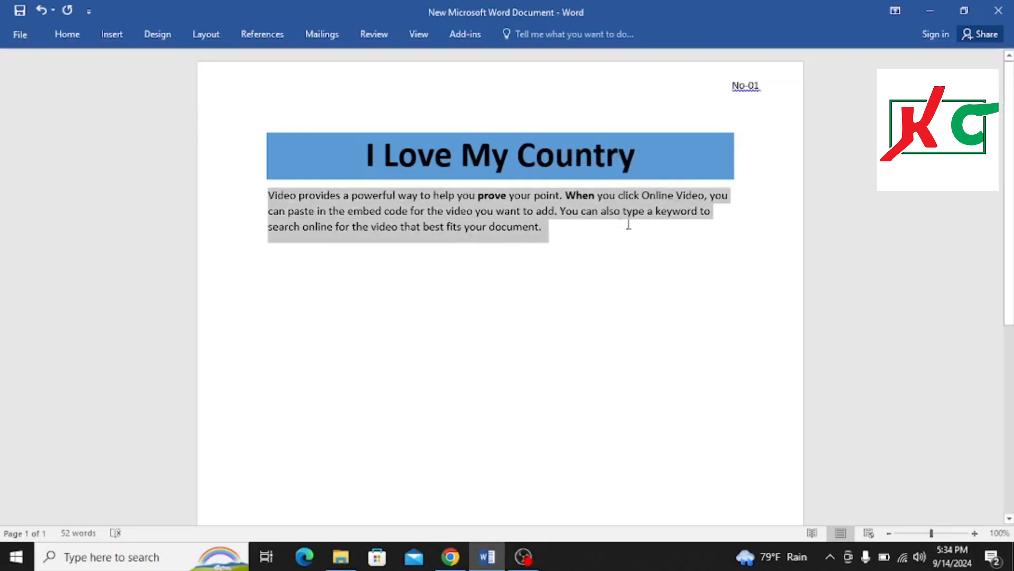
left_click(67, 35)
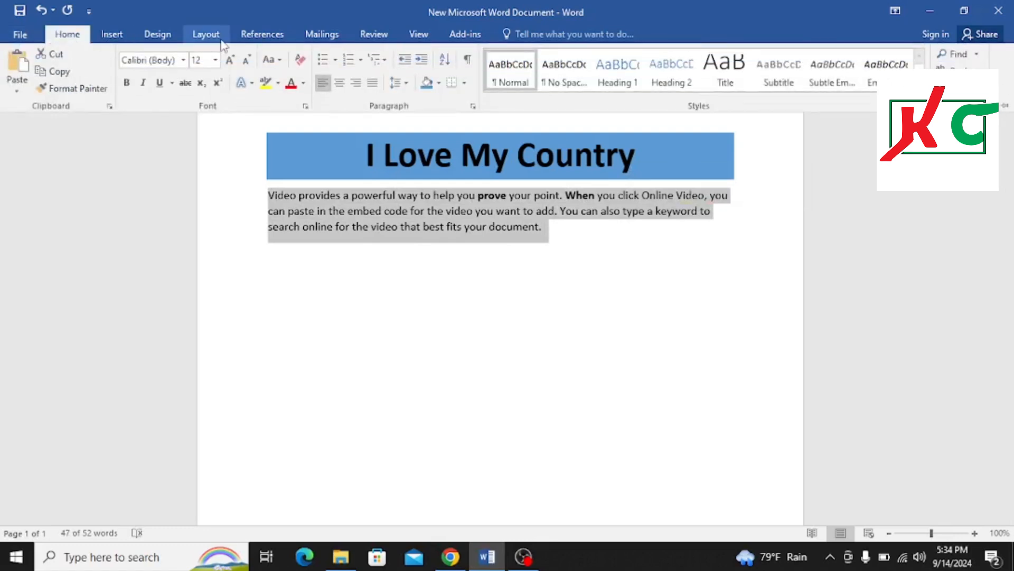
left_click(299, 62)
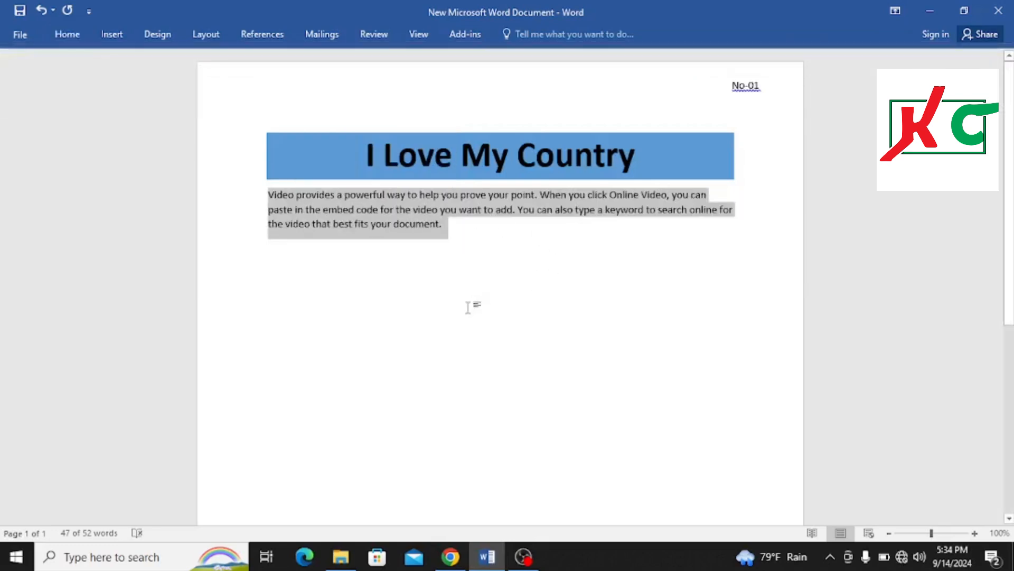
Type Heading on the empty line below the paragraph and start a new line
left_click(67, 34)
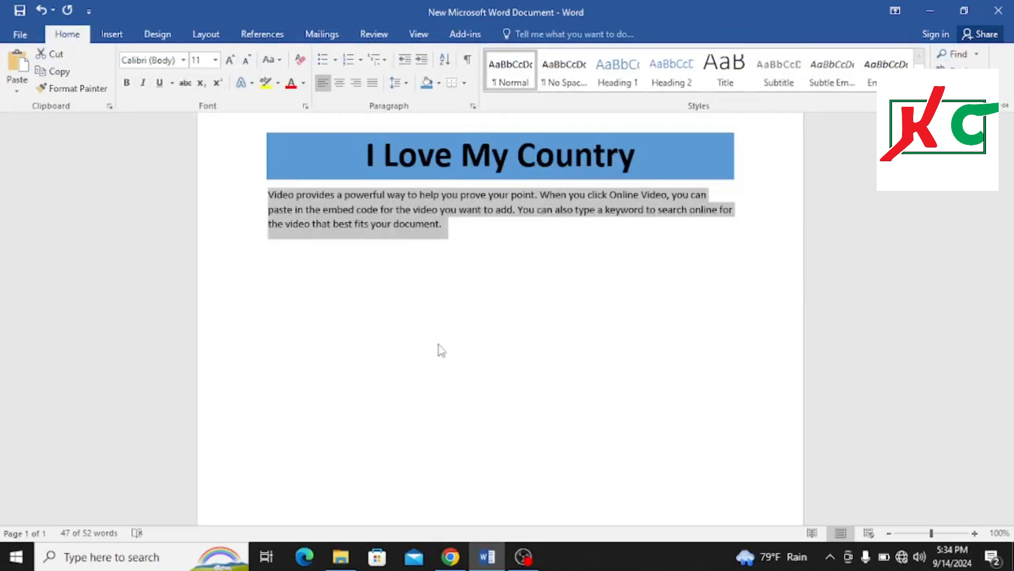
left_click(337, 284)
left_click(318, 274)
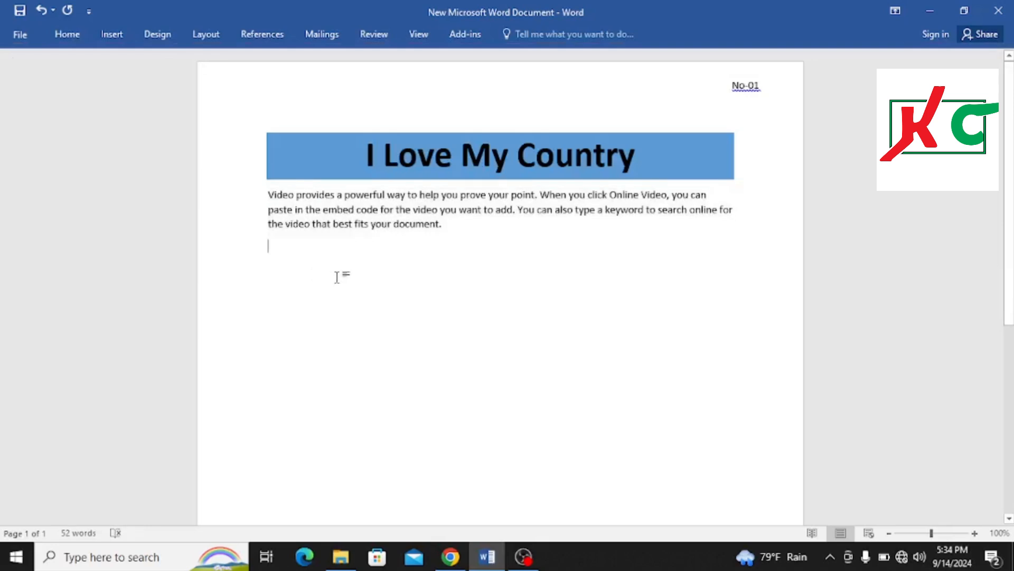
type("Heading")
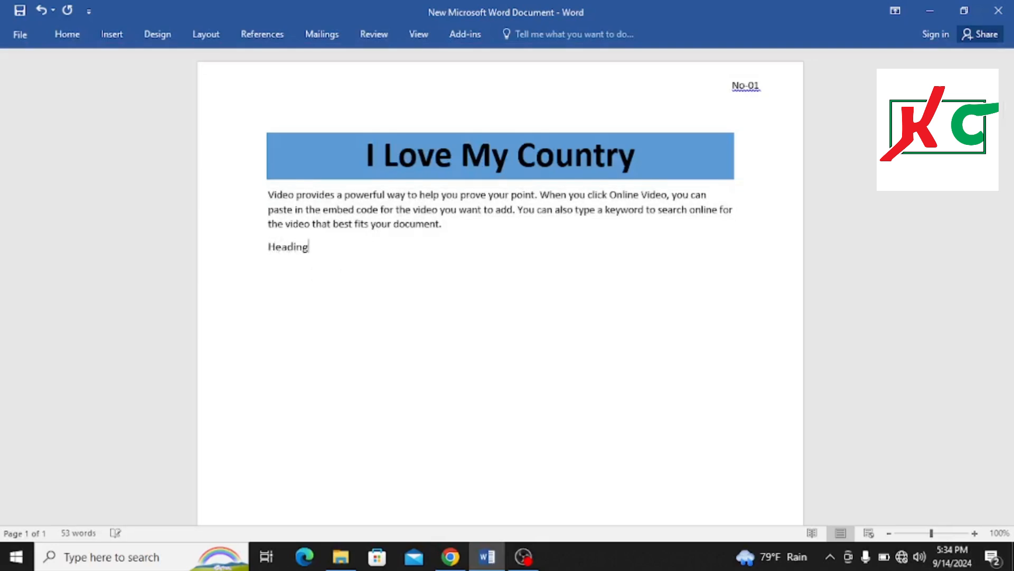
key("Return")
Type Class on the next line below Heading
left_click(63, 34)
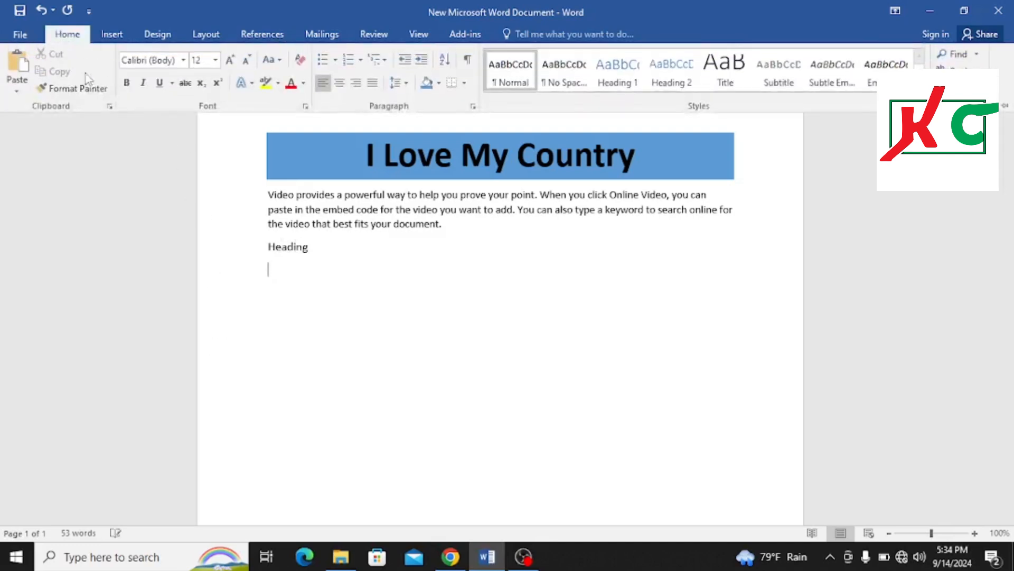
left_click(325, 294)
type("Class")
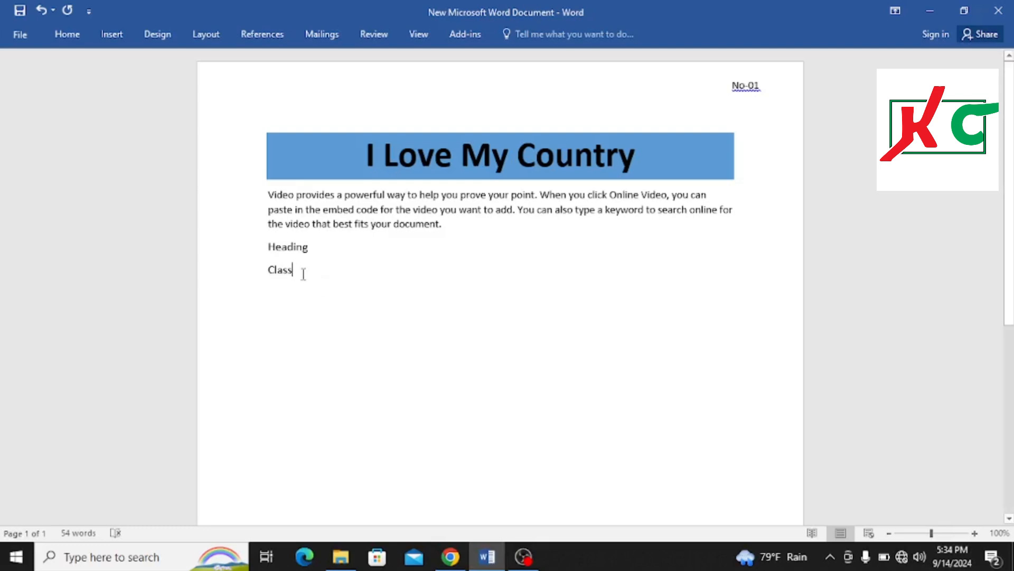
Apply a round bullet to the Class line
left_click(256, 279)
key("ctrl+c")
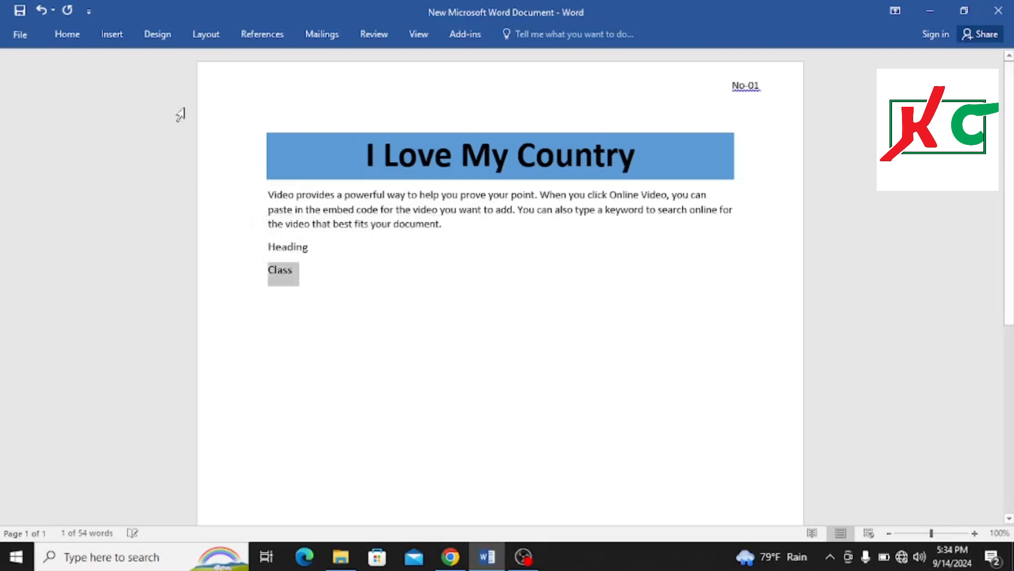
left_click(67, 33)
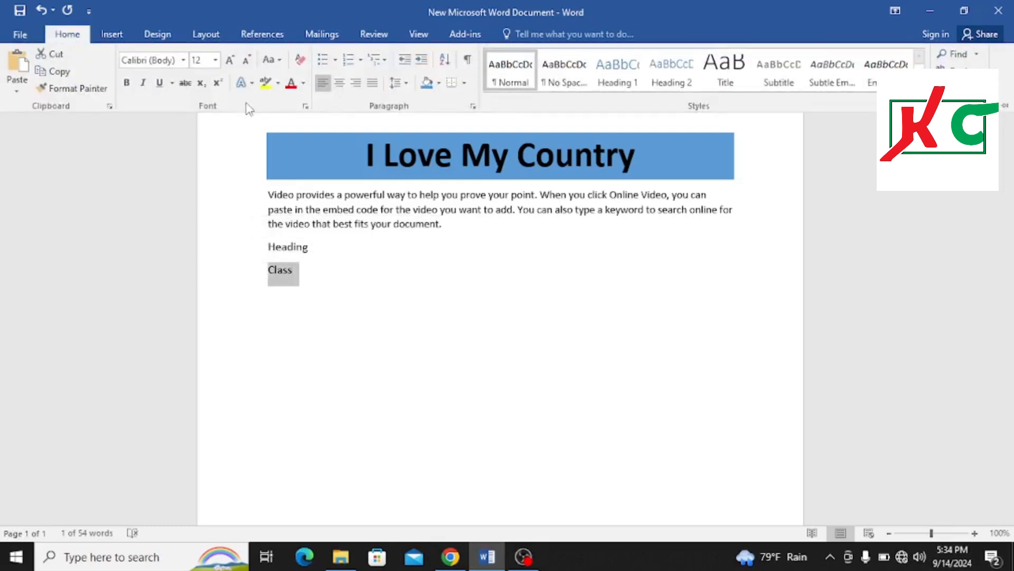
left_click(334, 61)
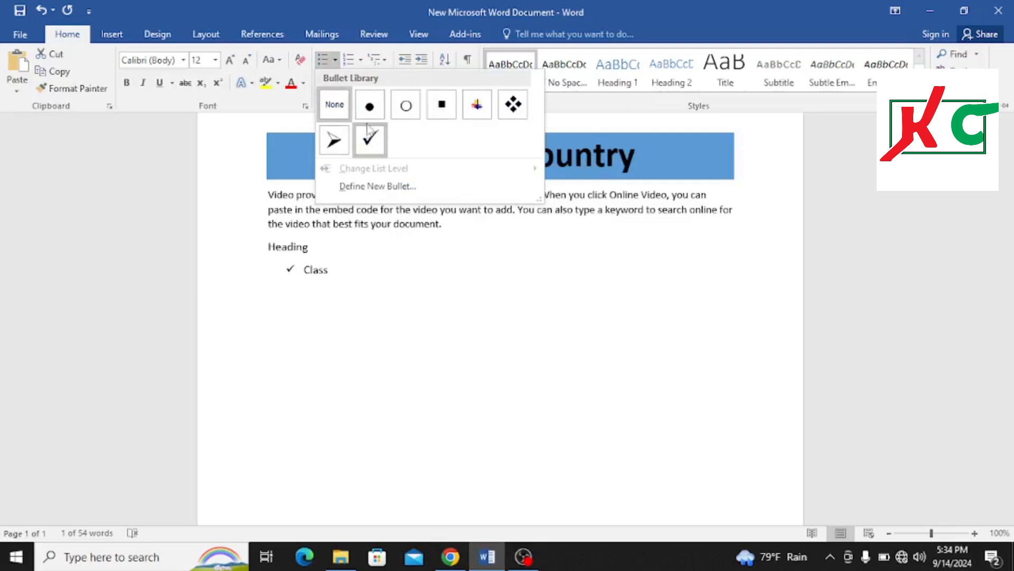
left_click(369, 106)
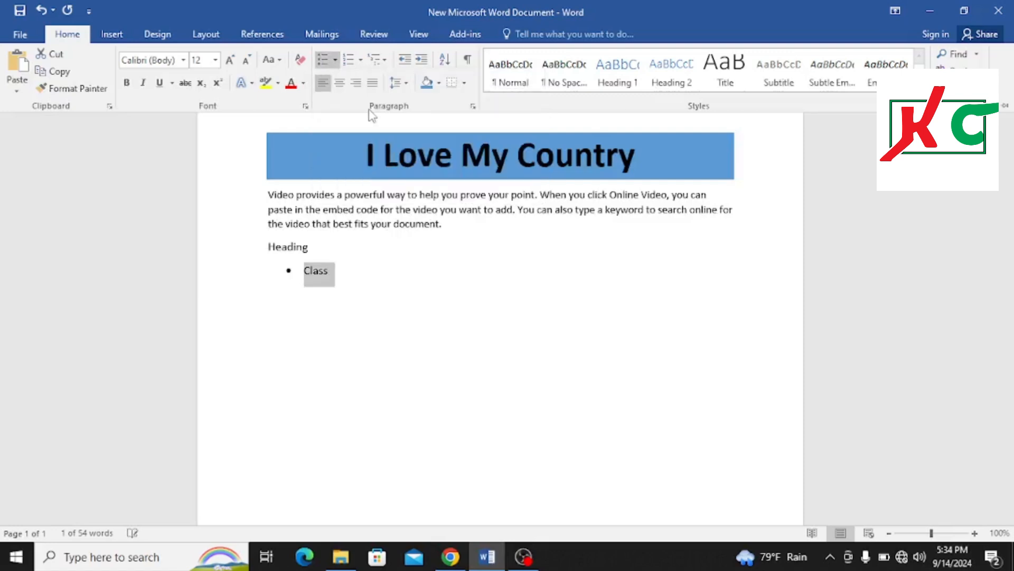
Add two more Class bullet items below the first by pasting
key("ctrl+F1")
left_click(355, 276)
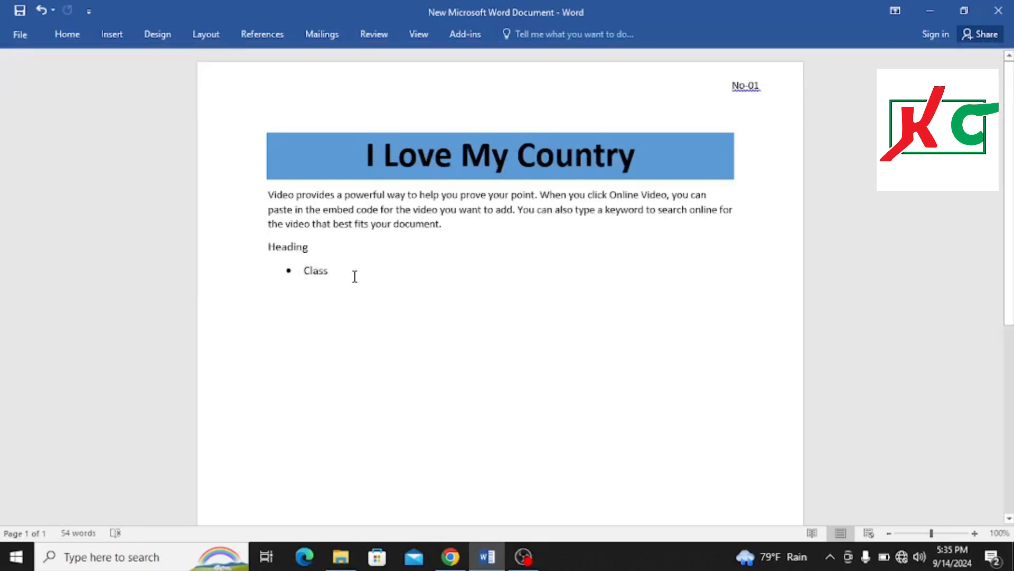
key("Return")
key("ctrl+v")
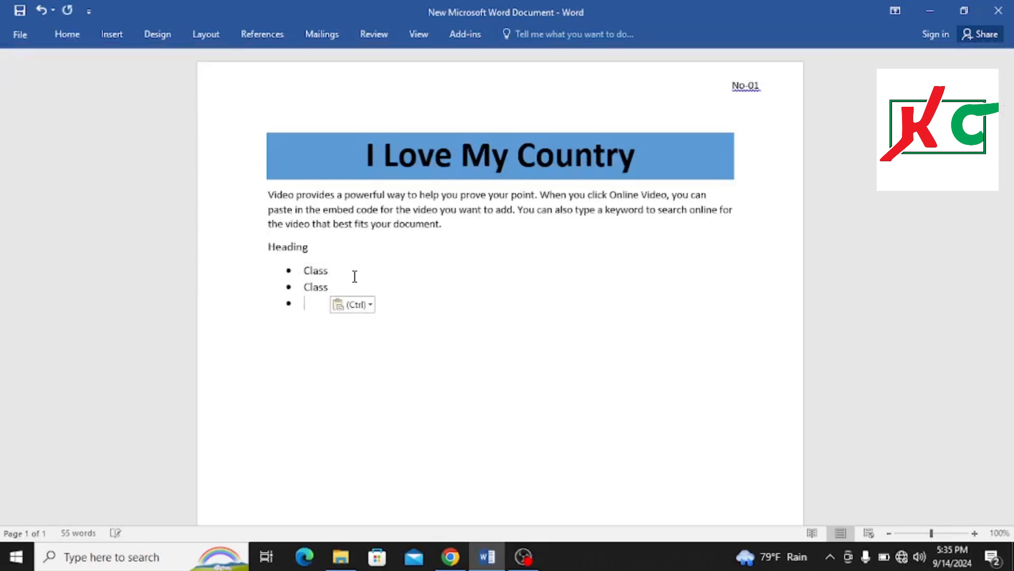
key("BackSpace")
key("ctrl+v")
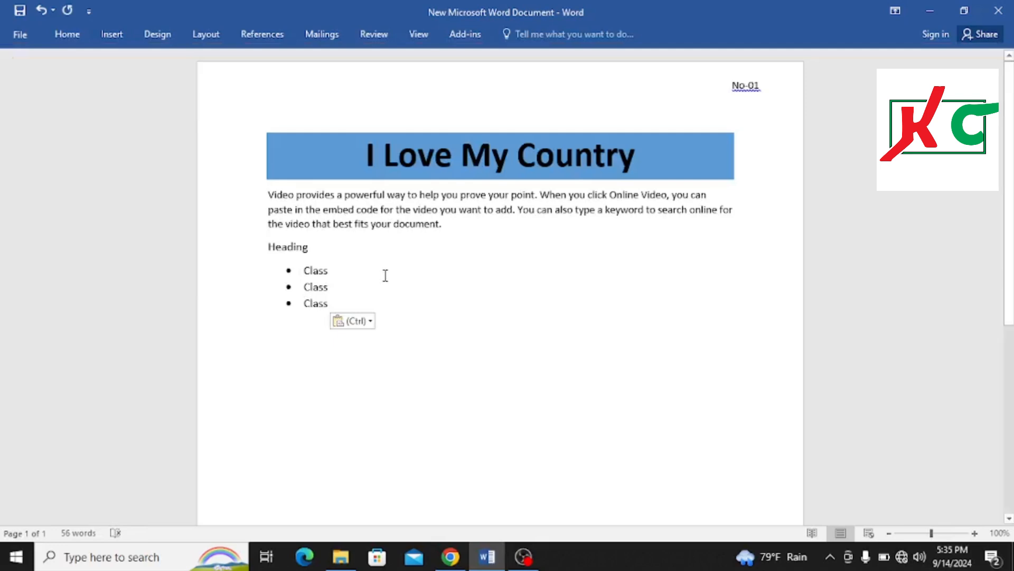
End the bulleted list with a new empty unbulleted line below it
left_click(386, 276)
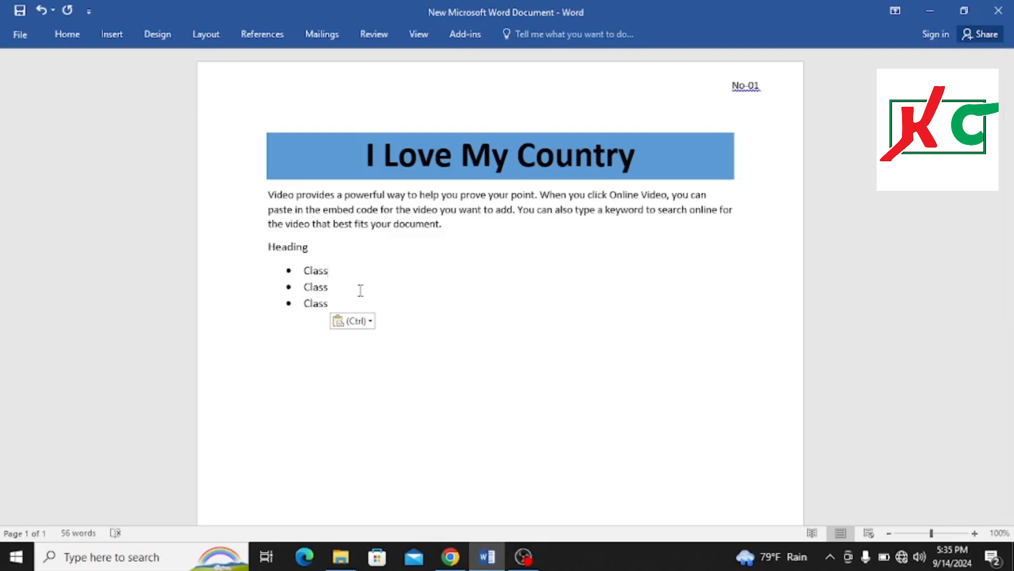
left_click(465, 311)
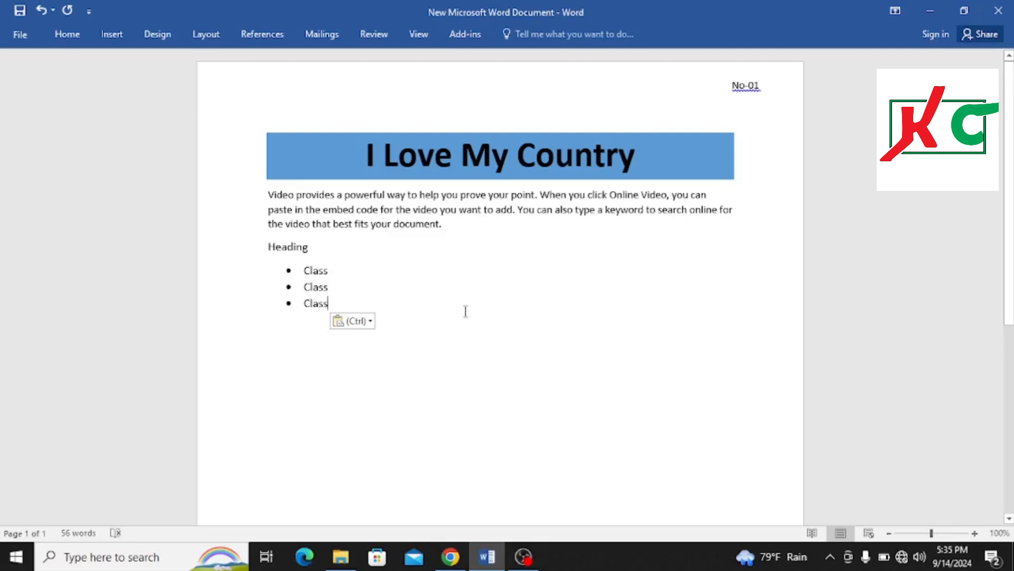
key("Return")
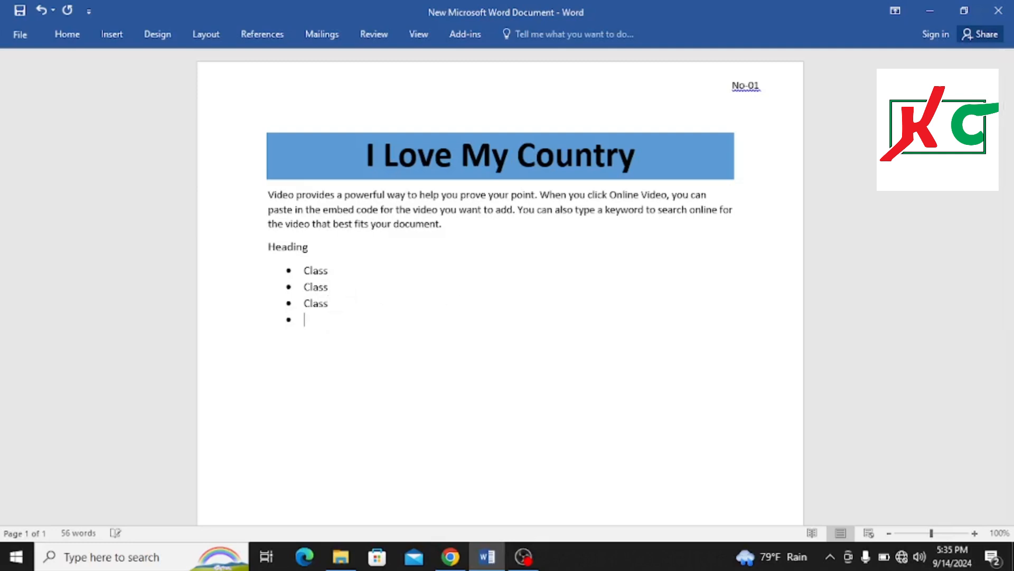
key("BackSpace")
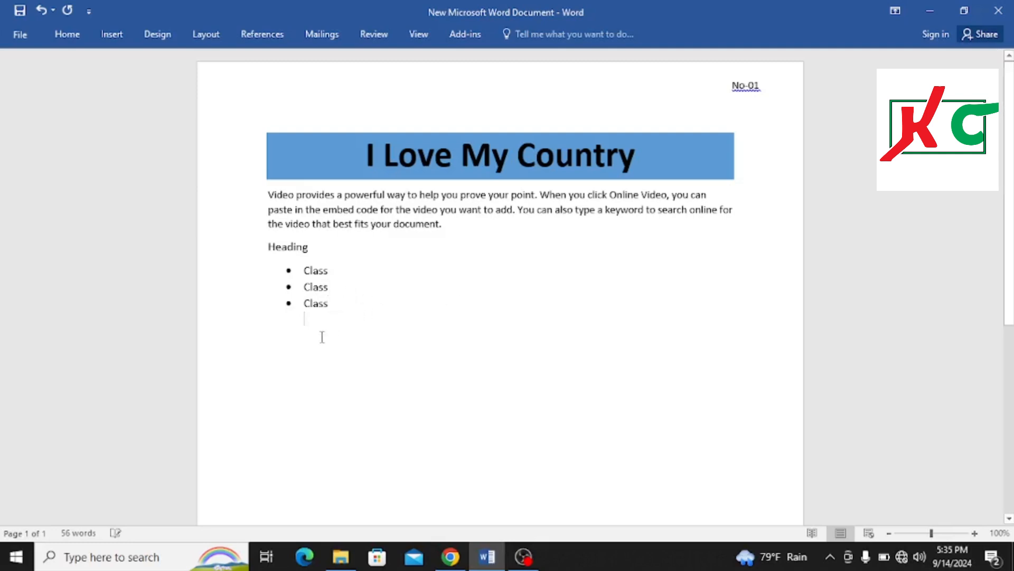
Insert a table with four columns and four rows on the empty line
left_click(322, 364)
left_click(73, 34)
left_click(108, 34)
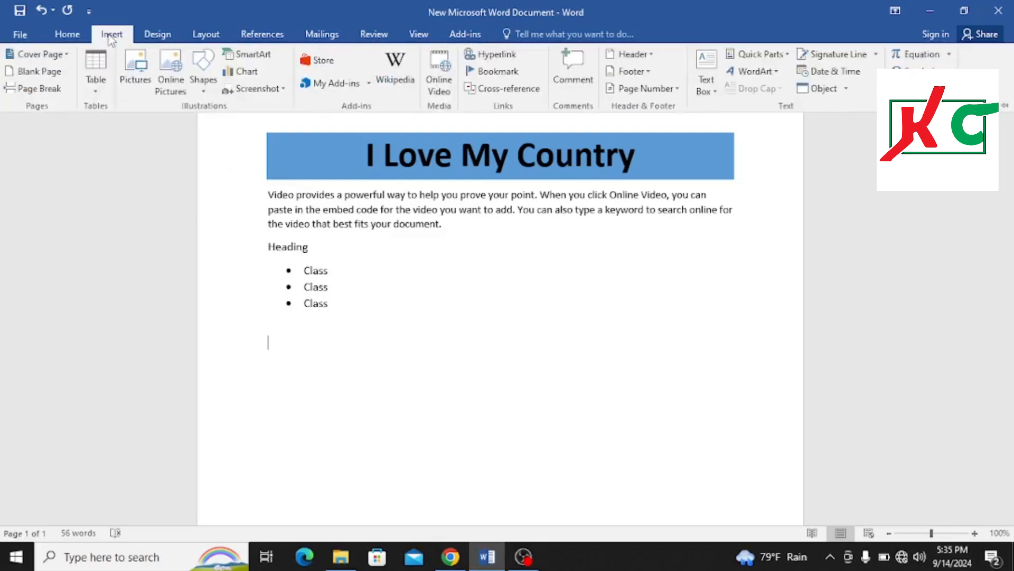
left_click(100, 89)
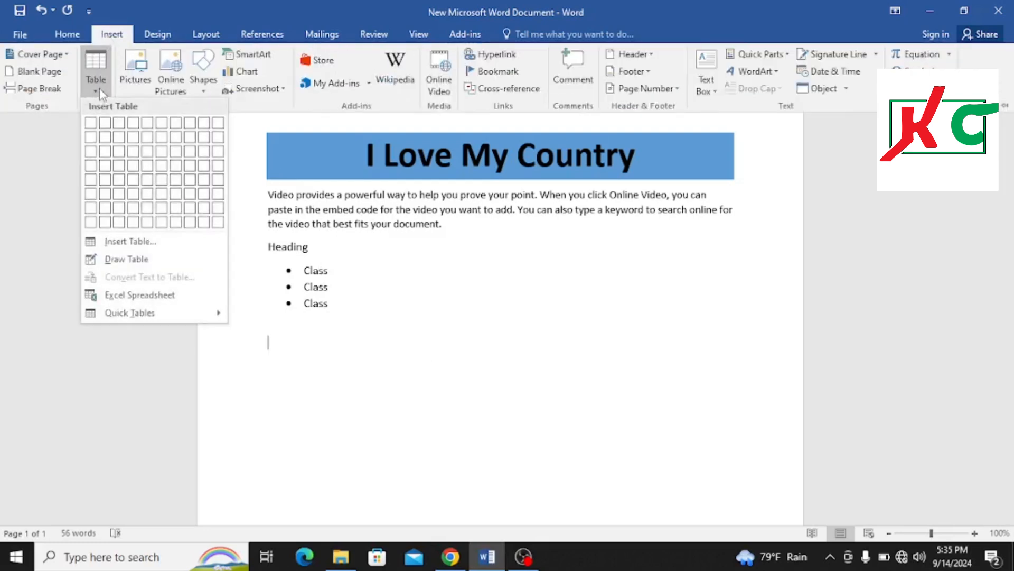
left_click(133, 166)
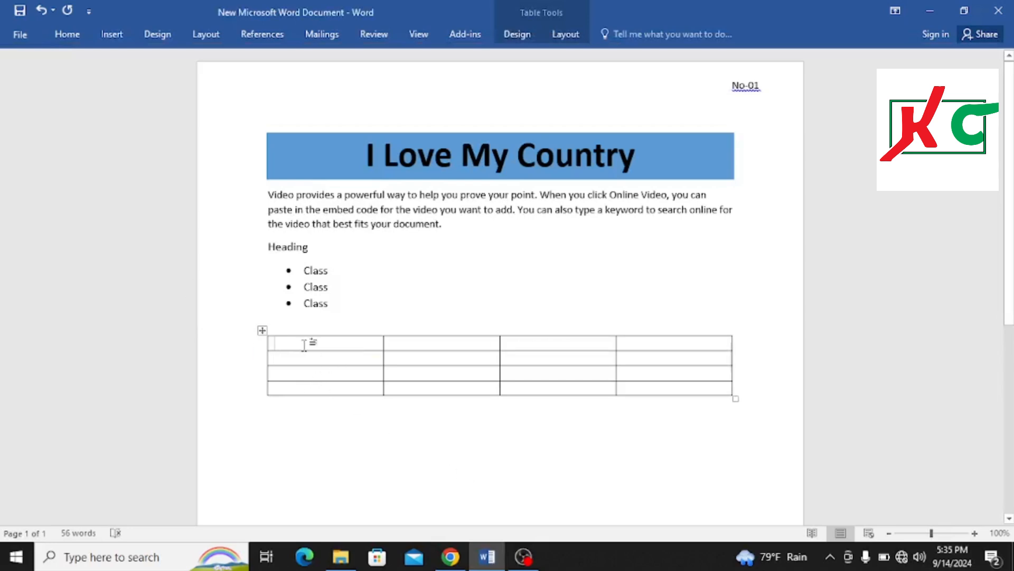
Fill the table's header row with Sl, Name, Clock and Attendance
type("Sl")
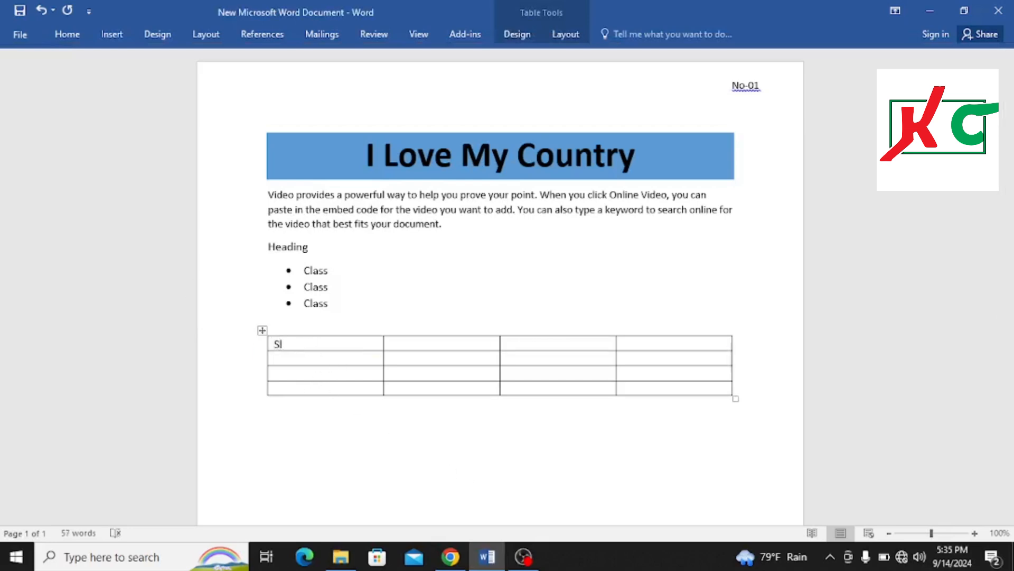
key("Tab")
type("Name")
key("Tab")
type("Clock")
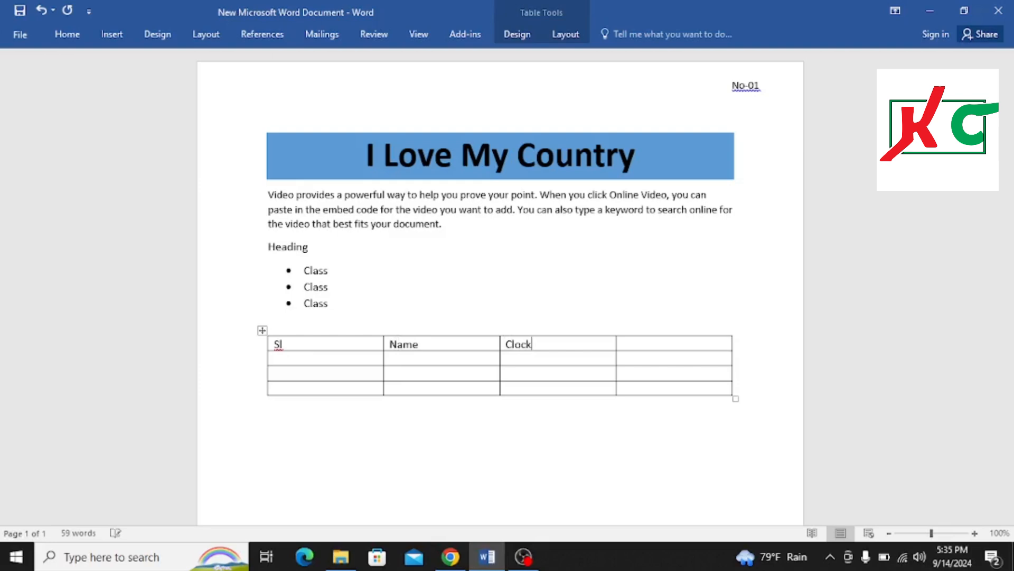
key("Tab")
type("Attendand")
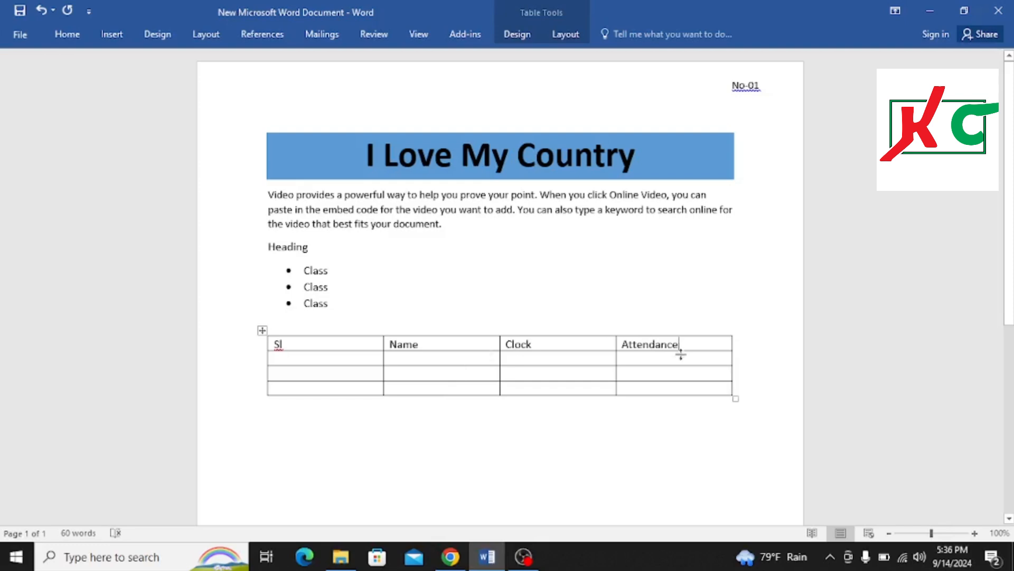
Enter two sample first names on separate lines in the second row's Name cell
left_click(422, 358)
type("Richard")
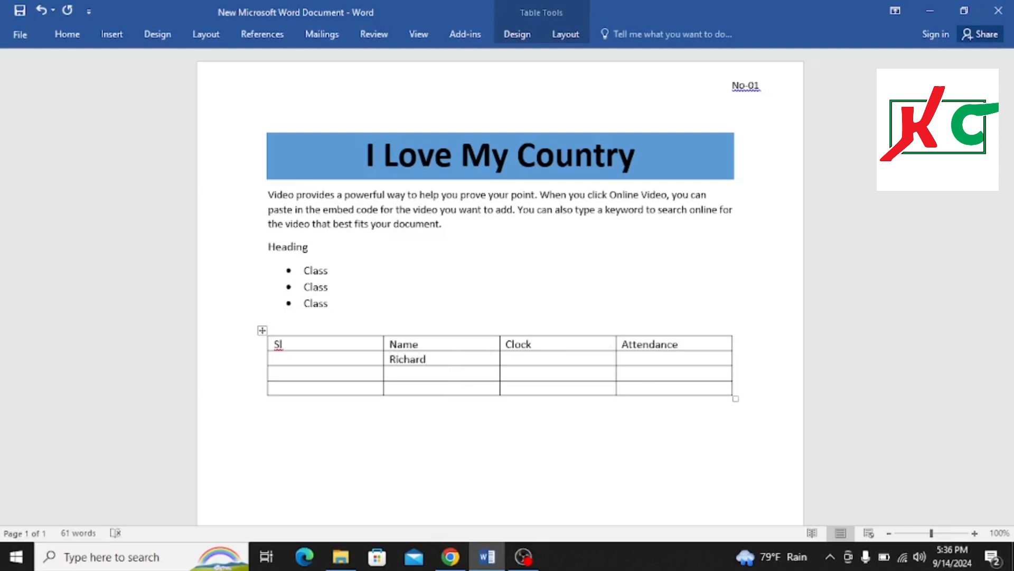
key("Return")
type("Da")
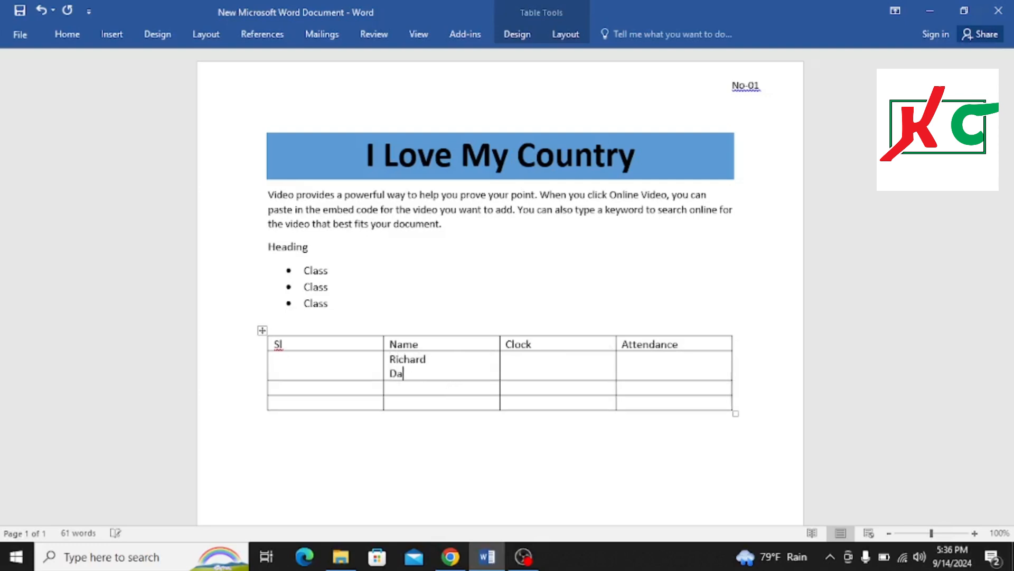
type("niel")
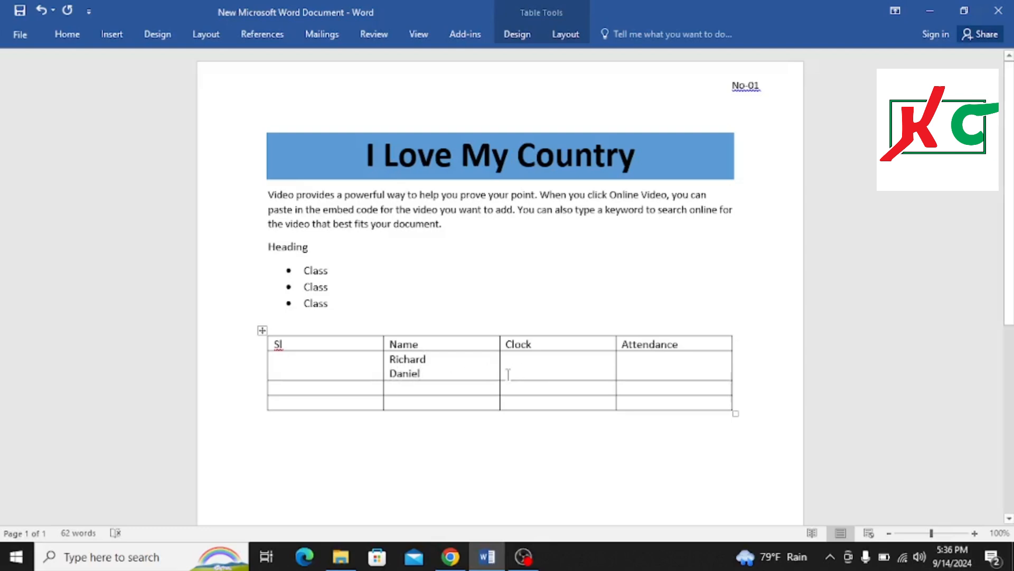
Select the names cell and align its text top center
left_click(386, 362)
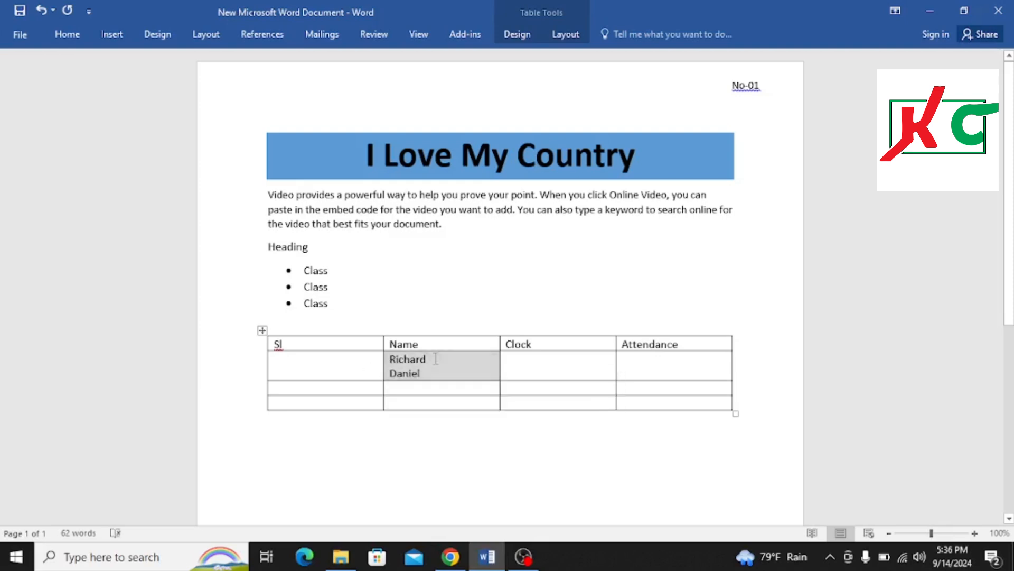
mouse_move(434, 357)
left_mouse_down()
mouse_move(390, 361)
mouse_move(392, 371)
mouse_move(423, 373)
left_mouse_up()
left_click(391, 360)
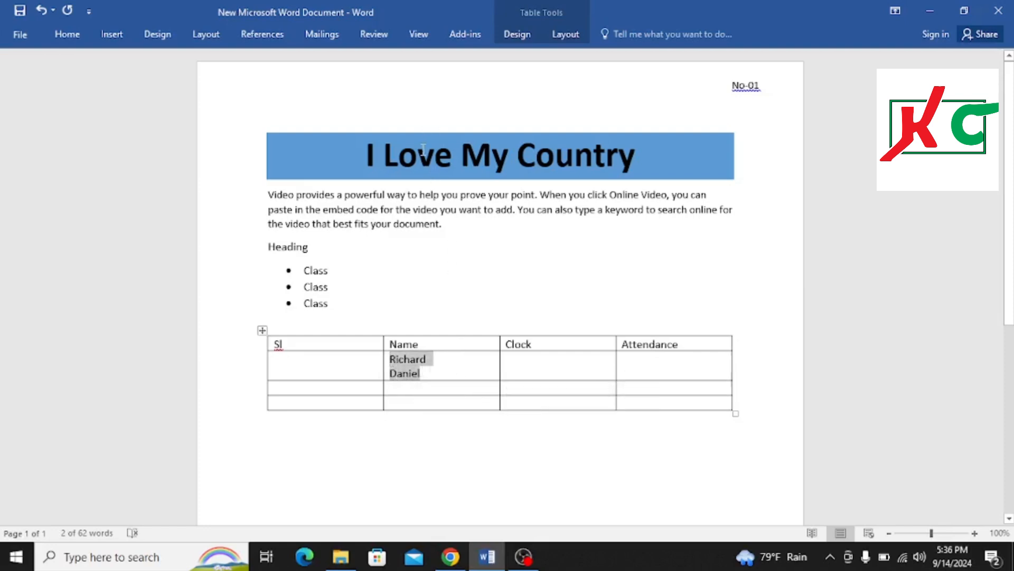
left_click(120, 32)
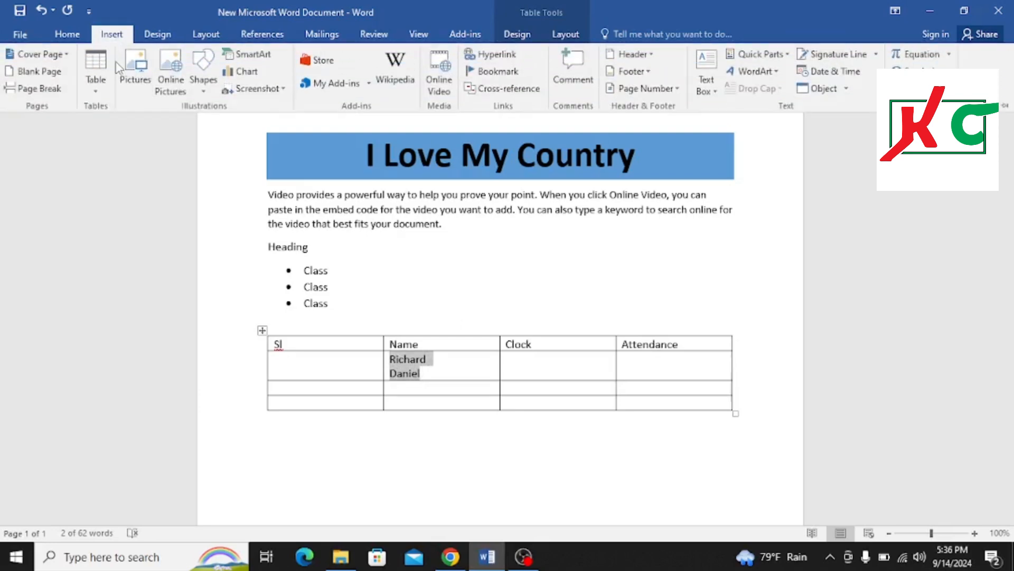
left_click(206, 39)
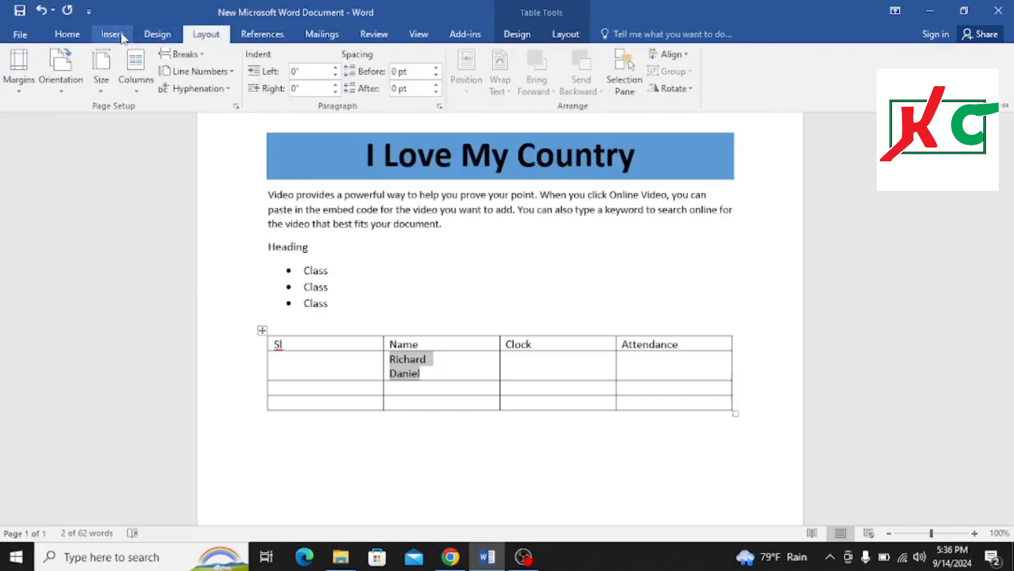
left_click(111, 35)
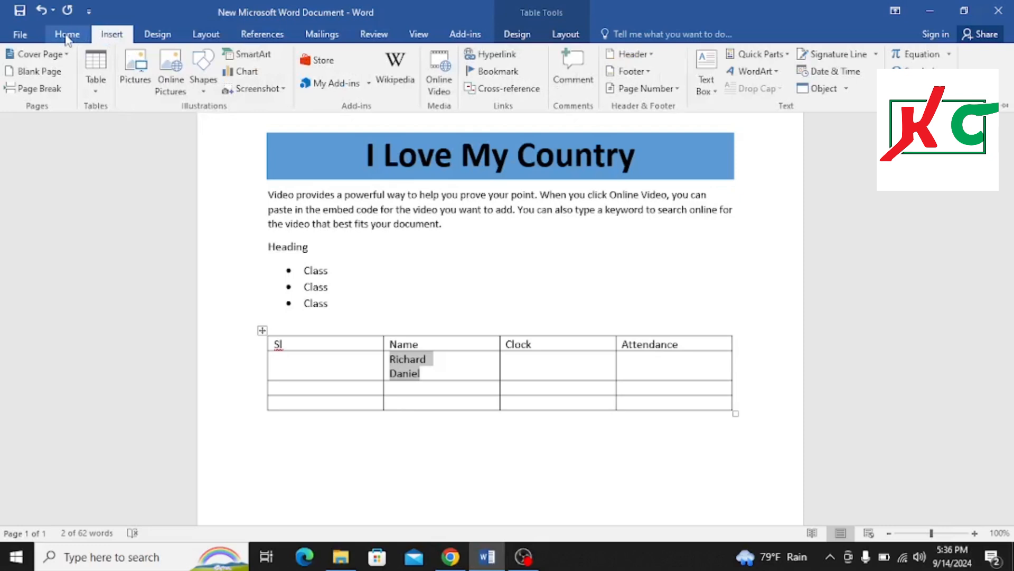
left_click(67, 37)
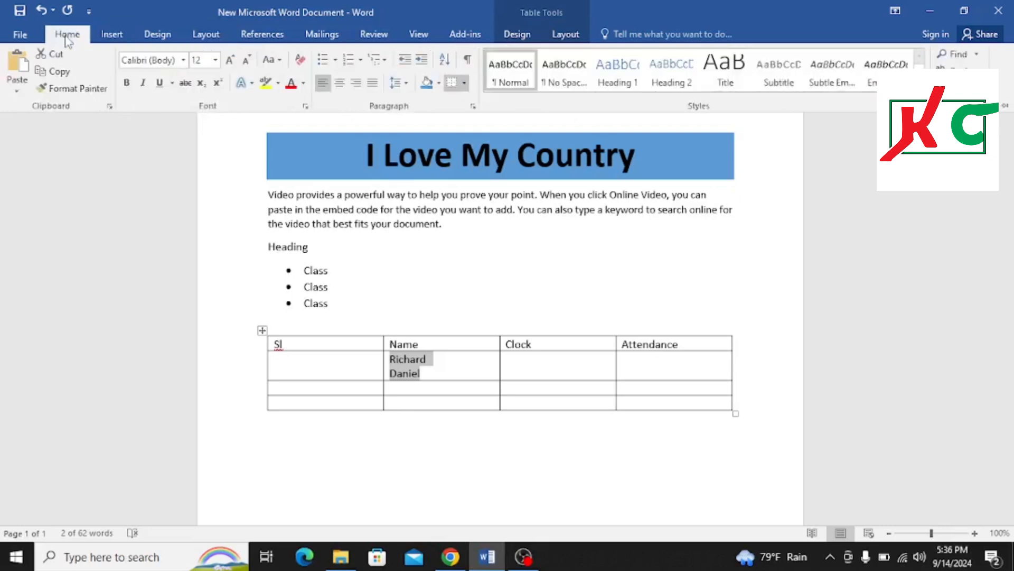
left_click(207, 36)
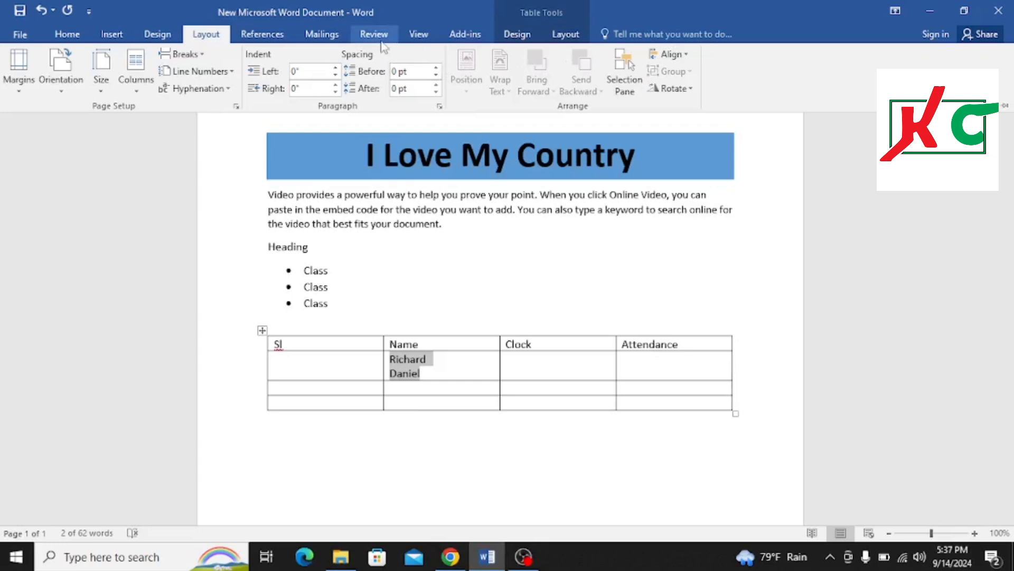
left_click(559, 36)
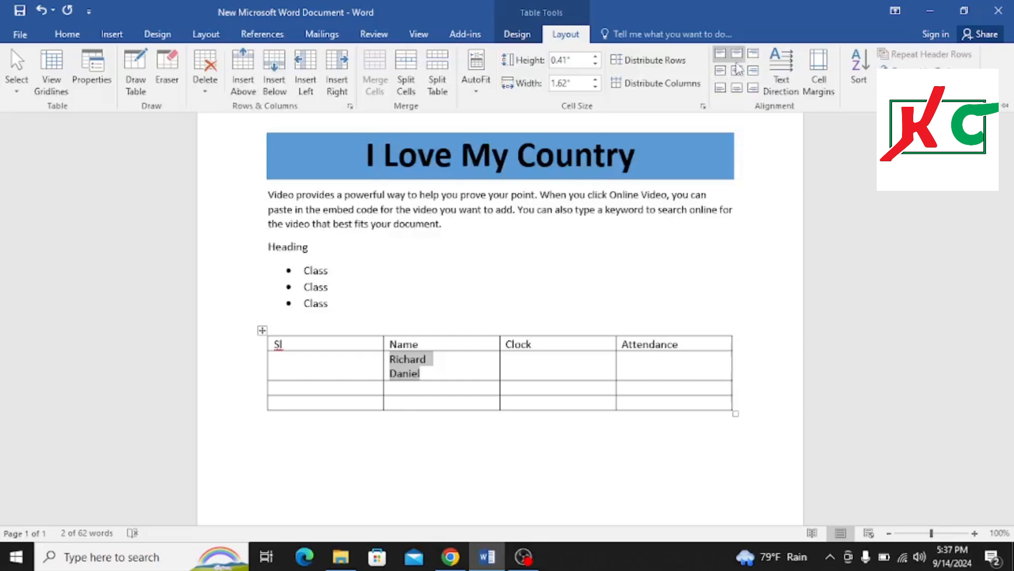
left_click(736, 72)
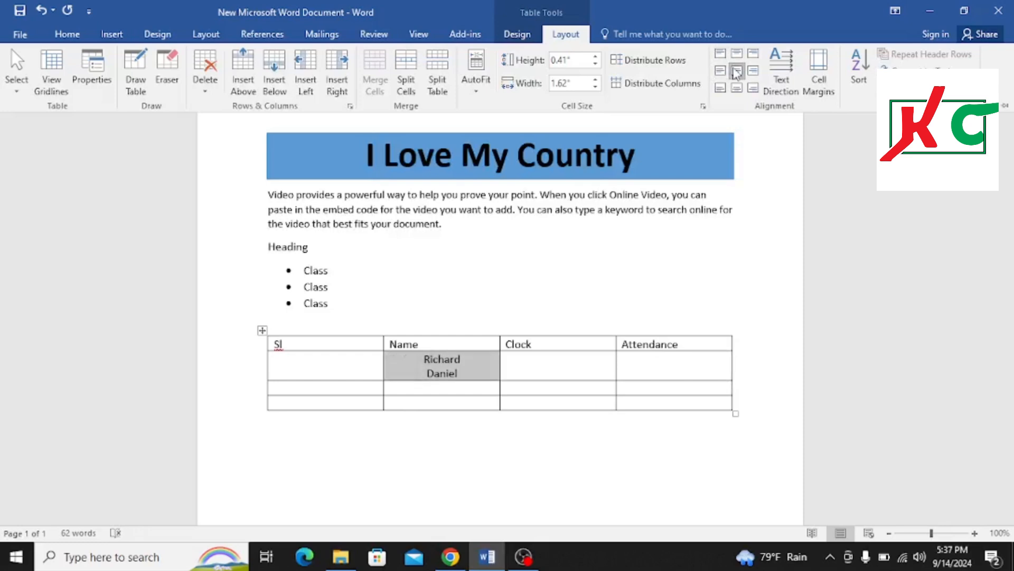
left_click(720, 70)
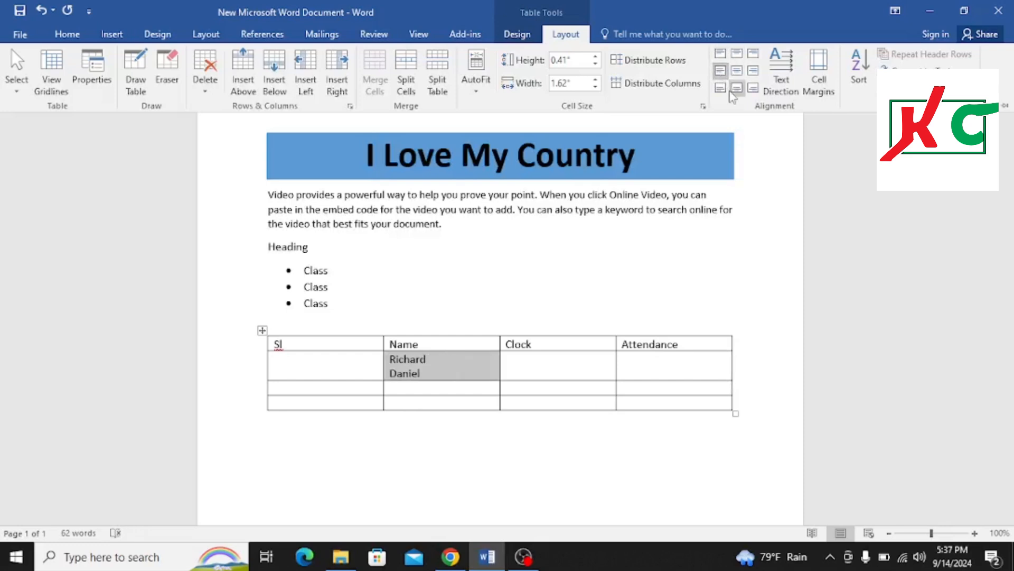
left_click(735, 89)
left_click(754, 76)
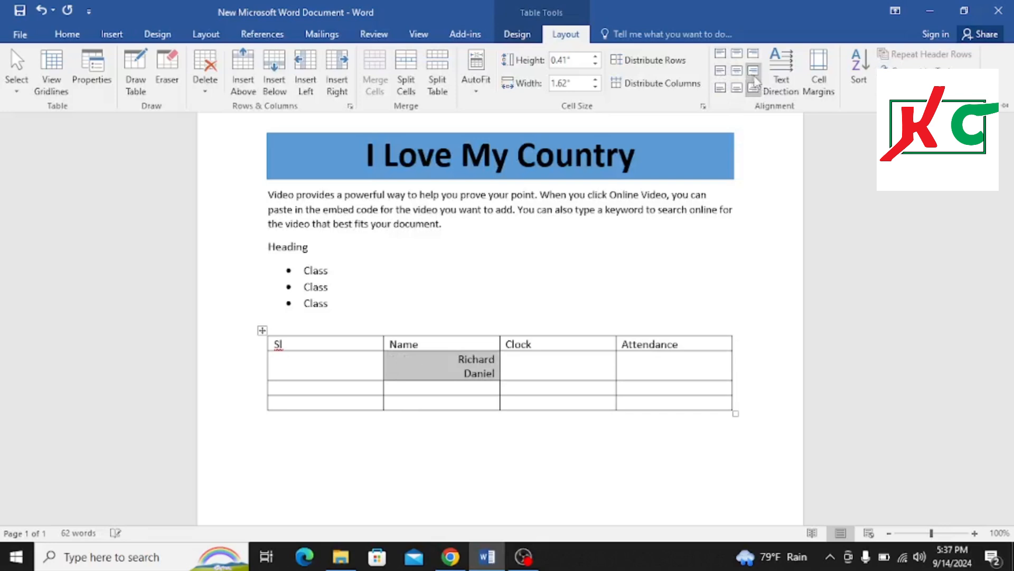
left_click(754, 55)
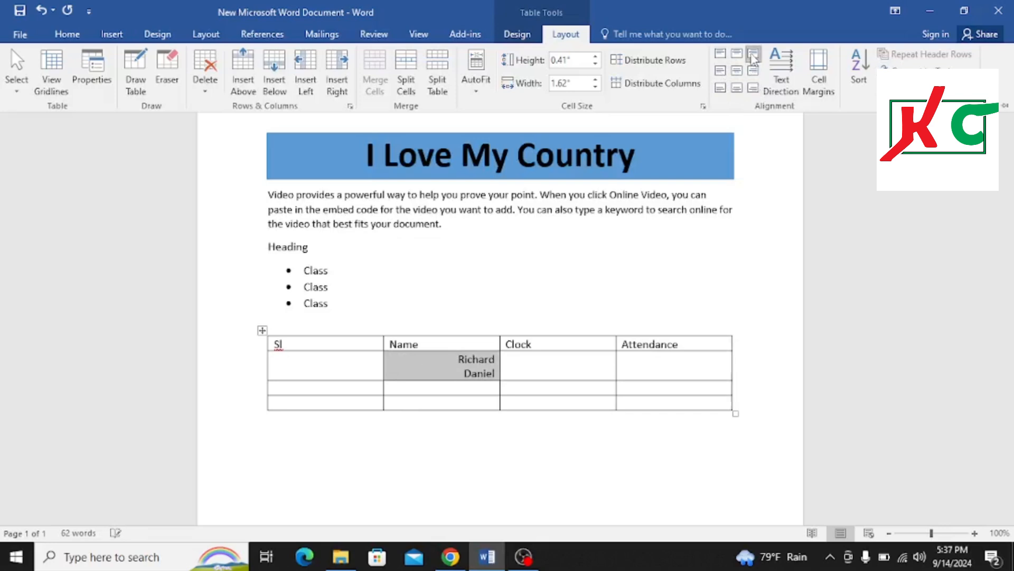
left_click(737, 54)
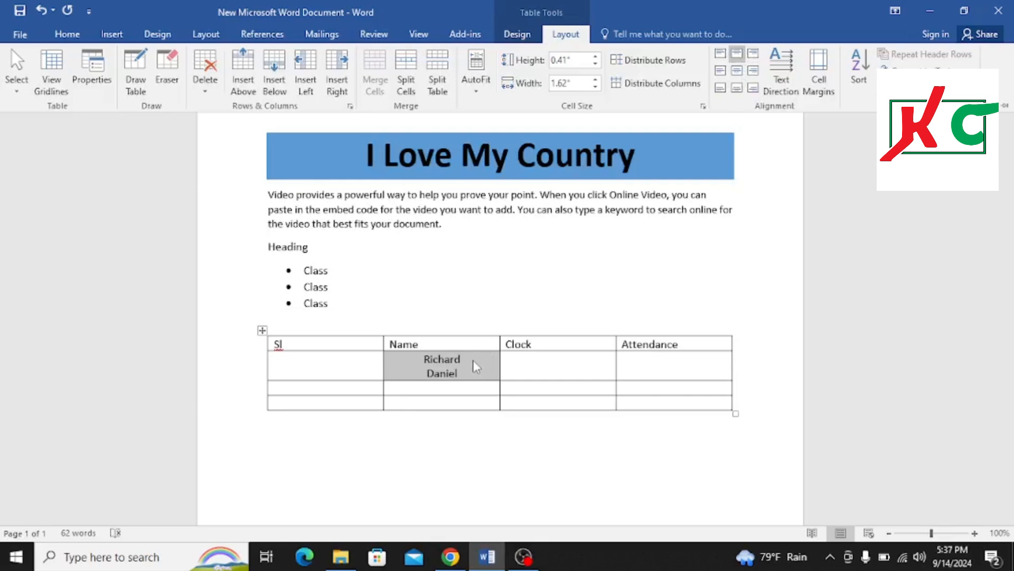
Change the names cell's text direction so it reads bottom to top
left_click(782, 76)
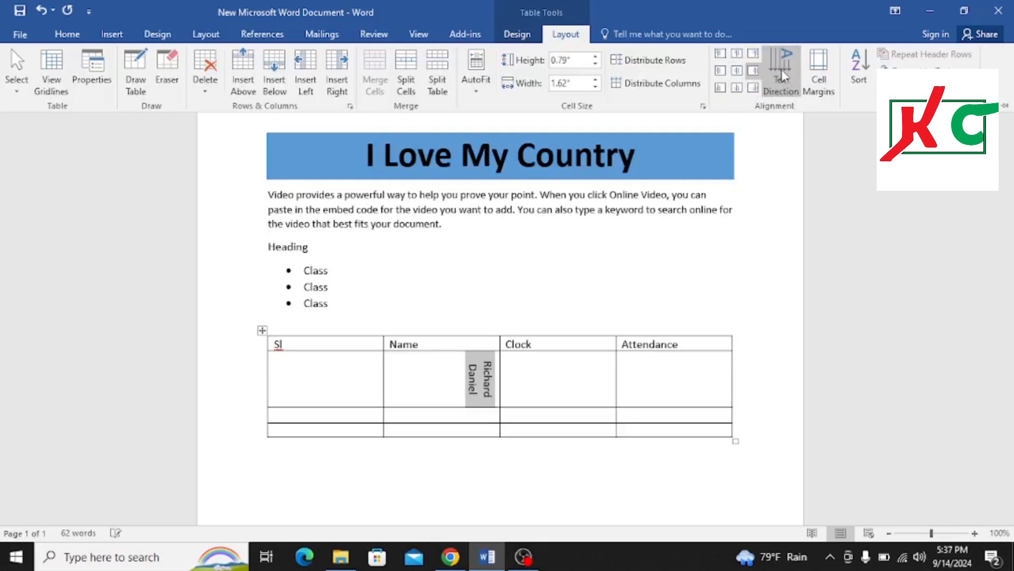
left_click(782, 75)
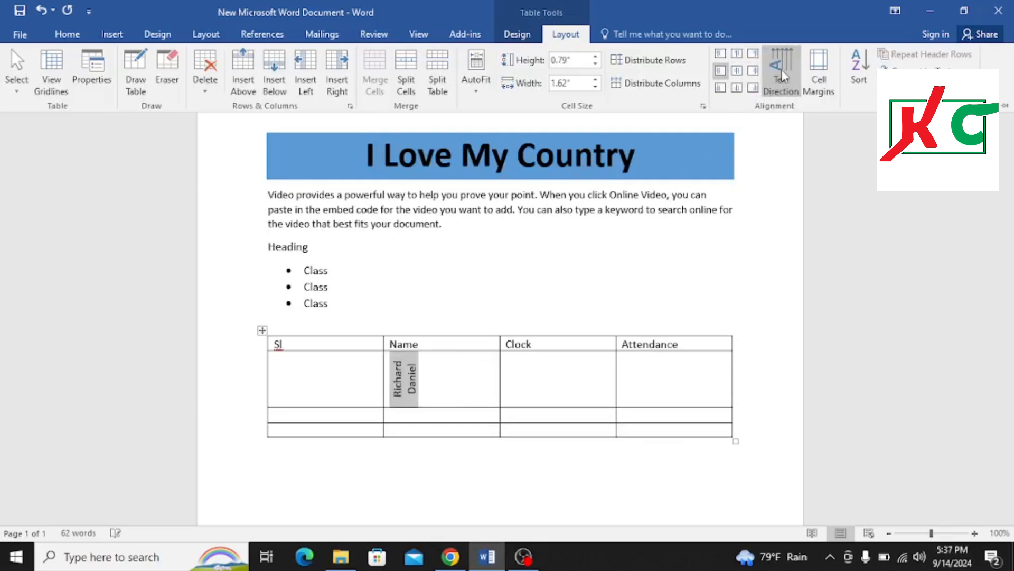
Return the names cell's text to horizontal direction and align it to the middle center
left_click(782, 76)
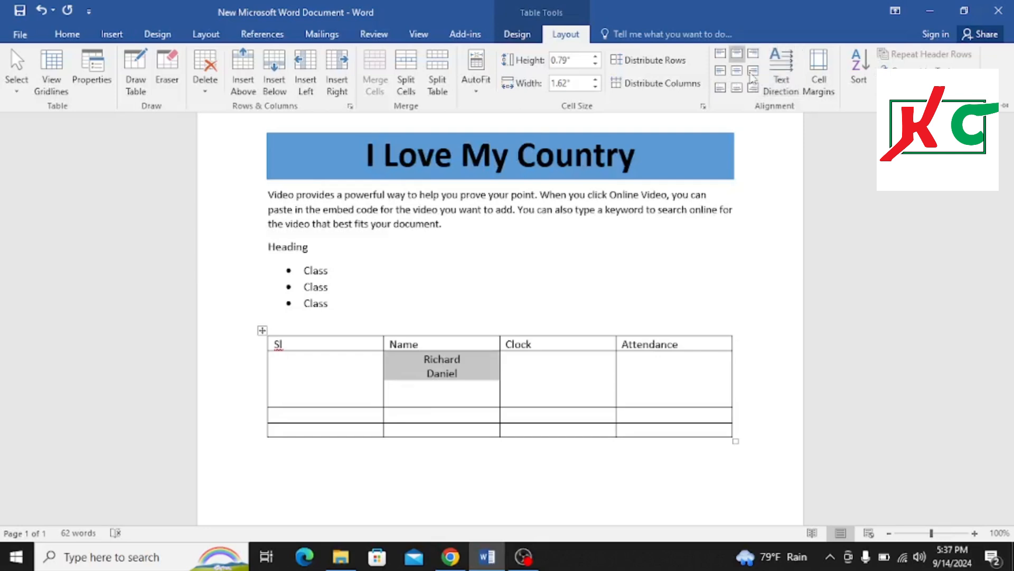
left_click(737, 70)
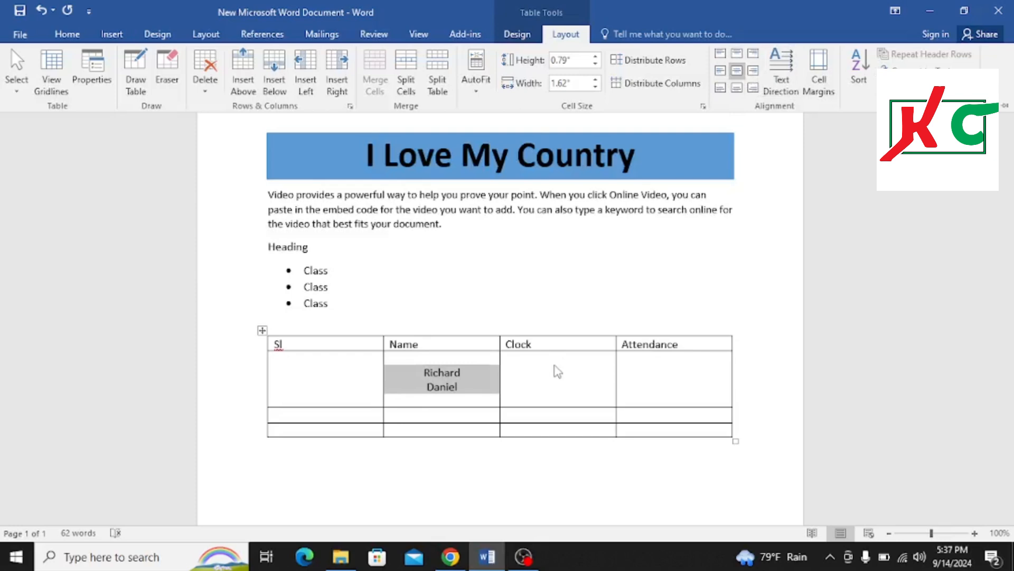
Merge the Clock column's cells in the second and third rows
left_click(542, 377)
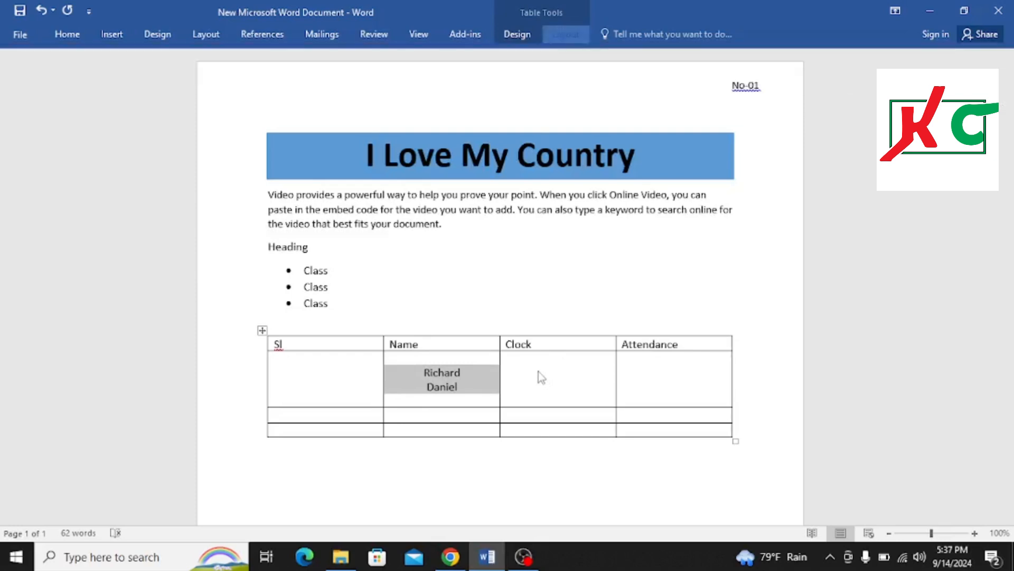
left_click(545, 386)
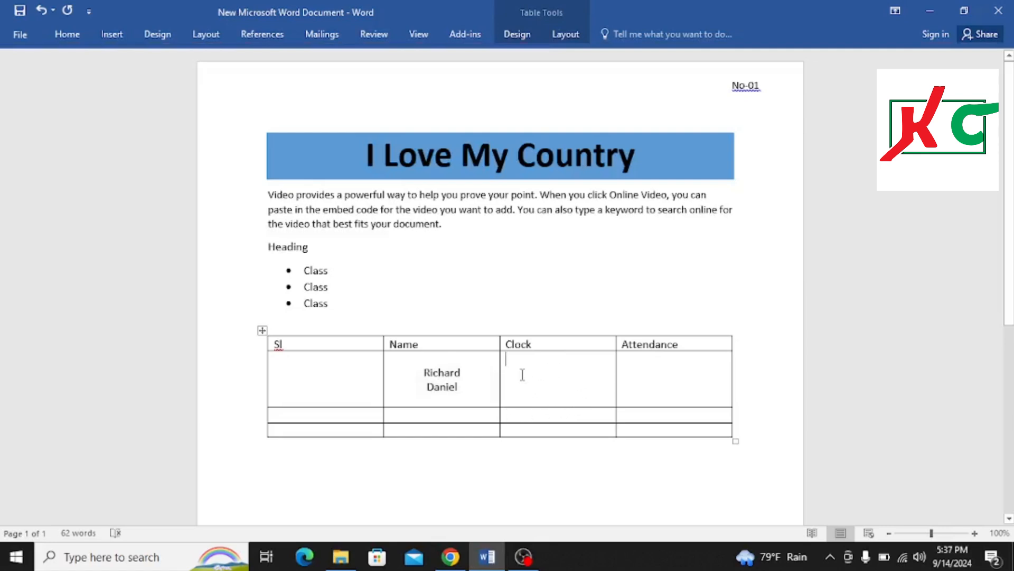
left_click_drag(534, 388, 554, 405)
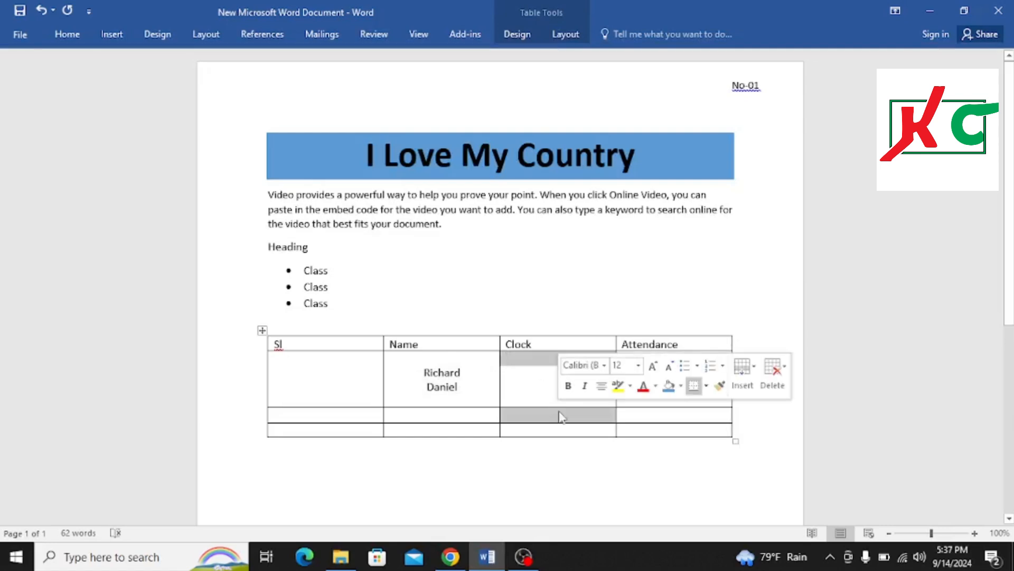
left_click(68, 35)
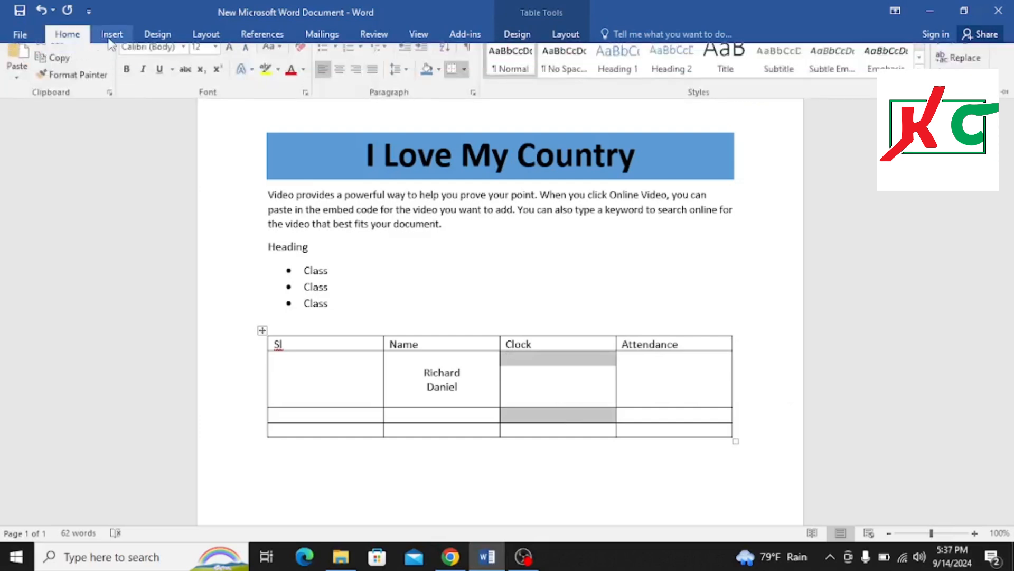
left_click(112, 35)
left_click(102, 91)
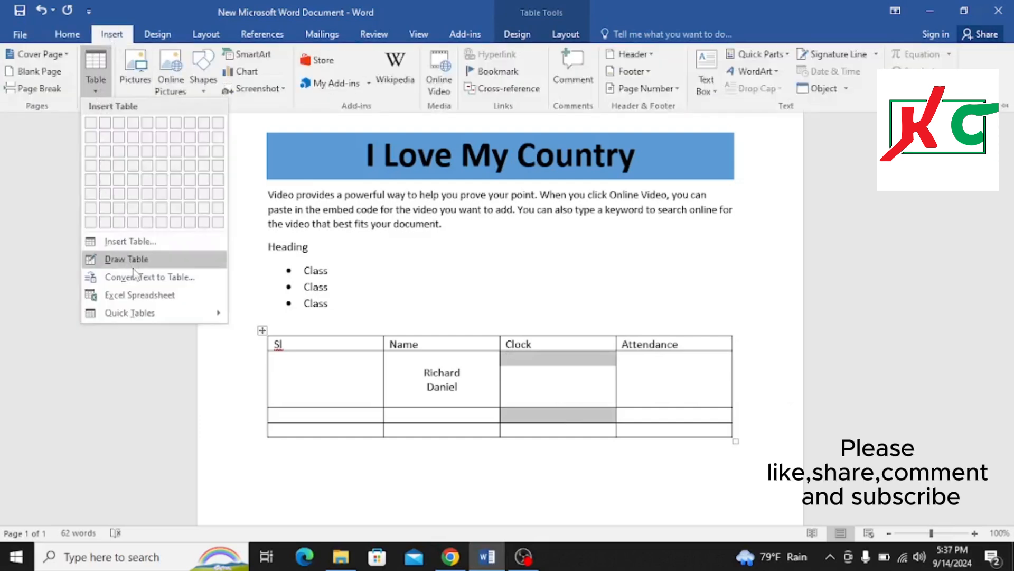
left_click(557, 368)
right_click(557, 368)
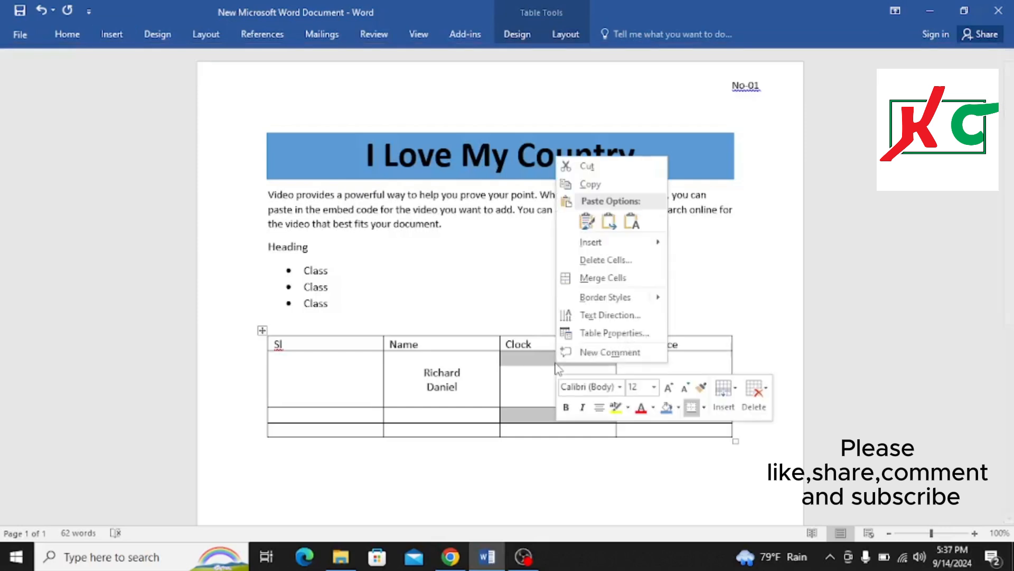
left_click(603, 278)
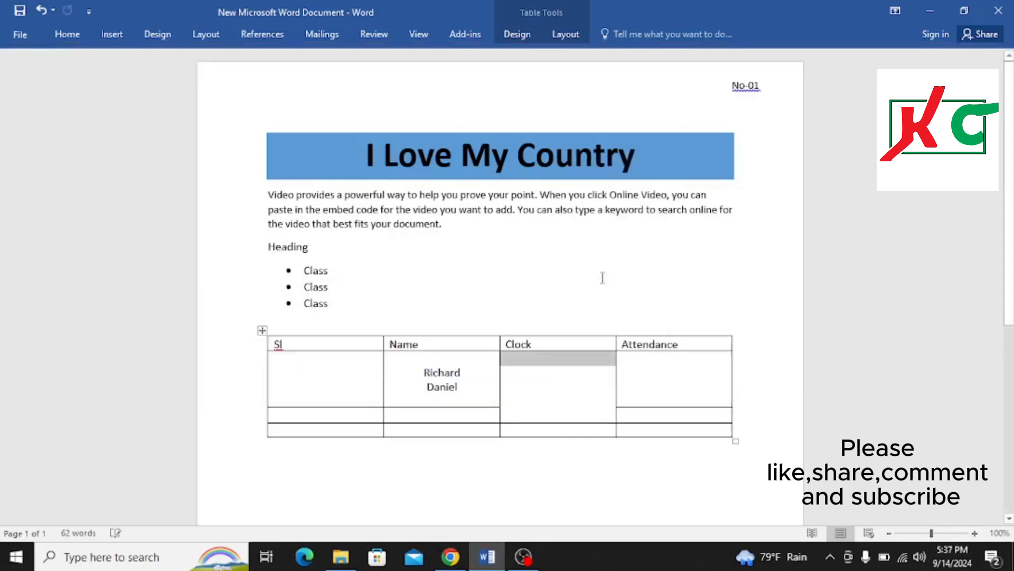
Use Draw Table to draw a horizontal line splitting the merged Clock cell back into two rows
left_click(548, 386)
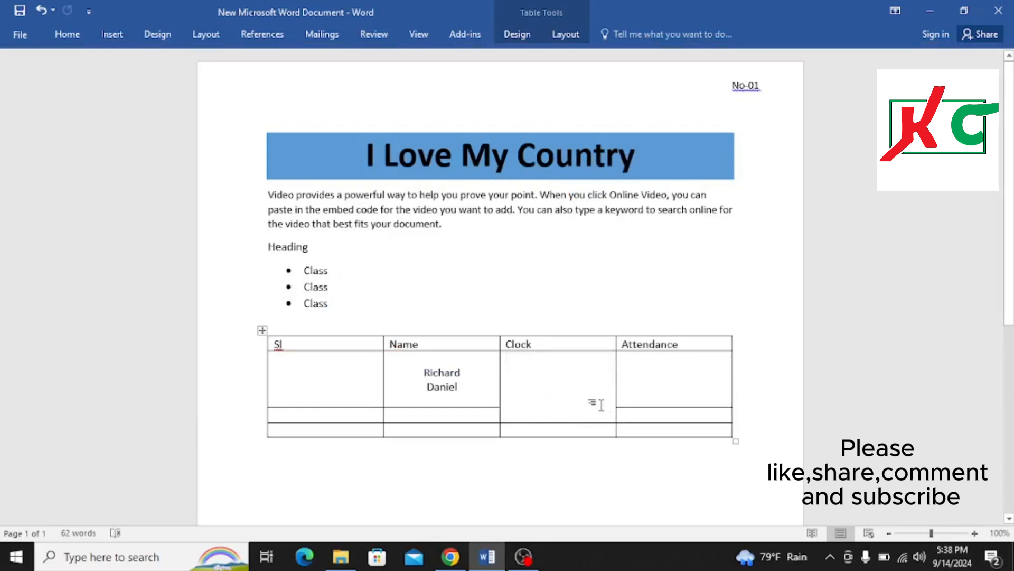
left_click(111, 33)
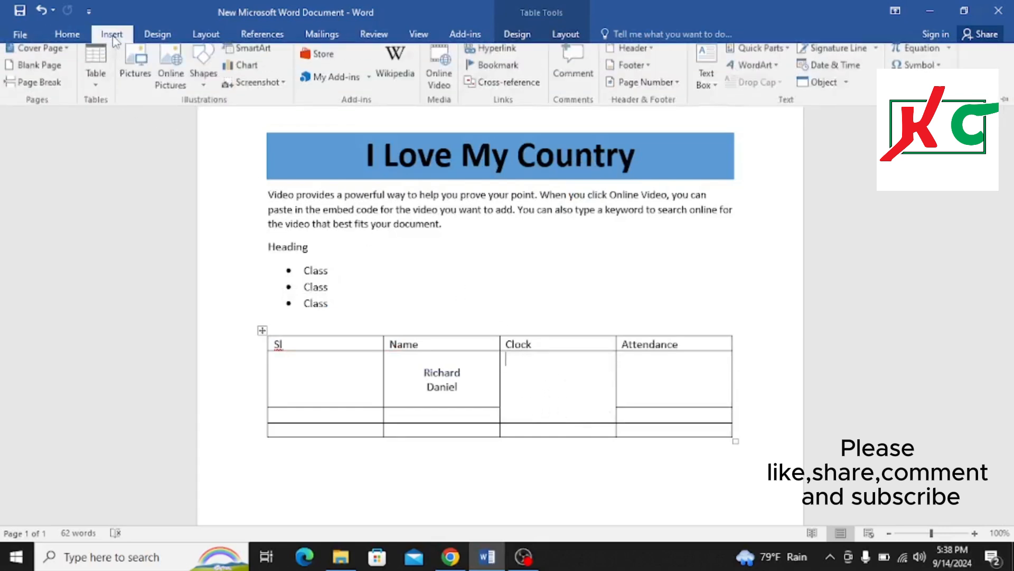
left_click(97, 84)
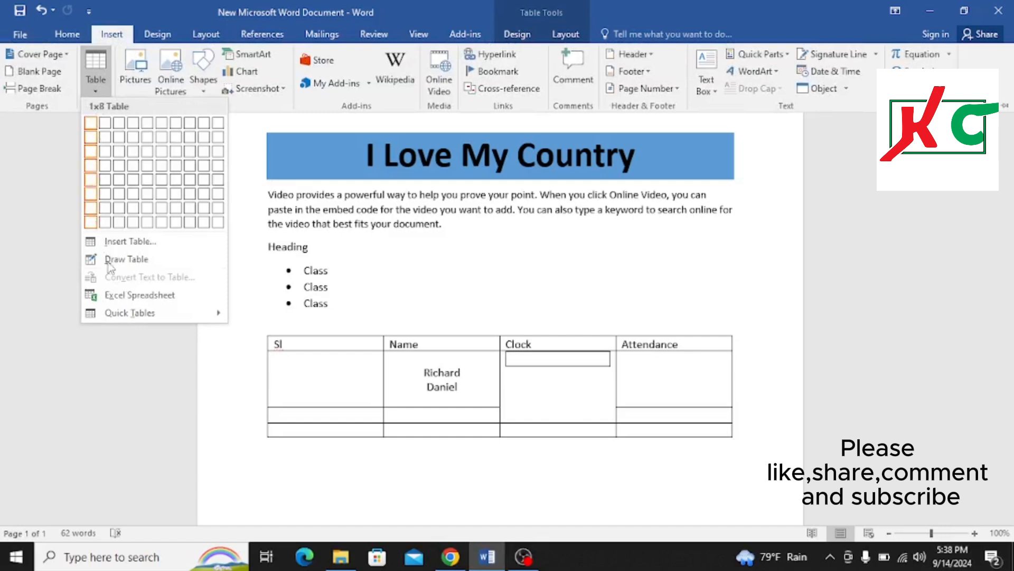
left_click(126, 258)
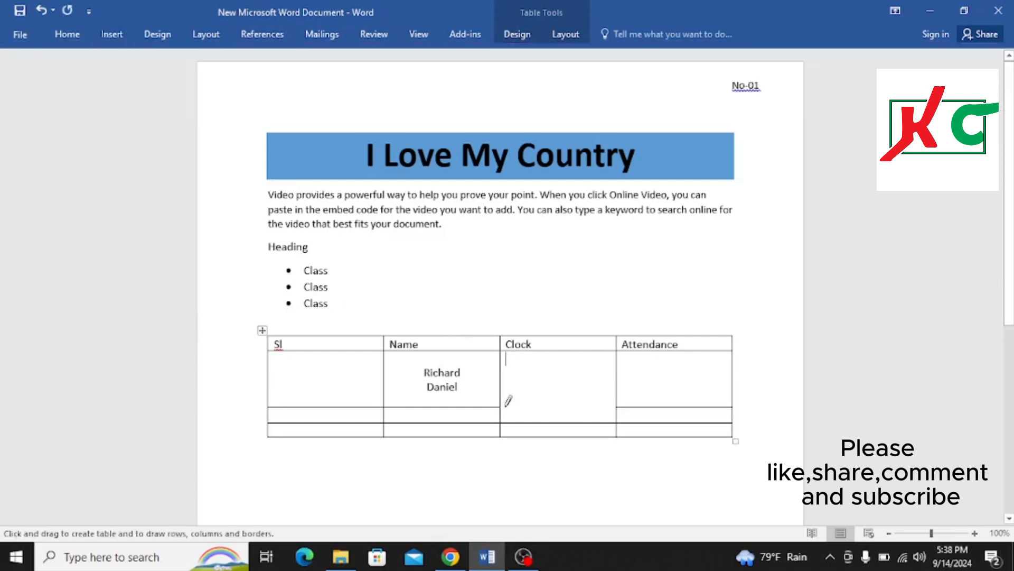
left_click_drag(506, 406, 613, 407)
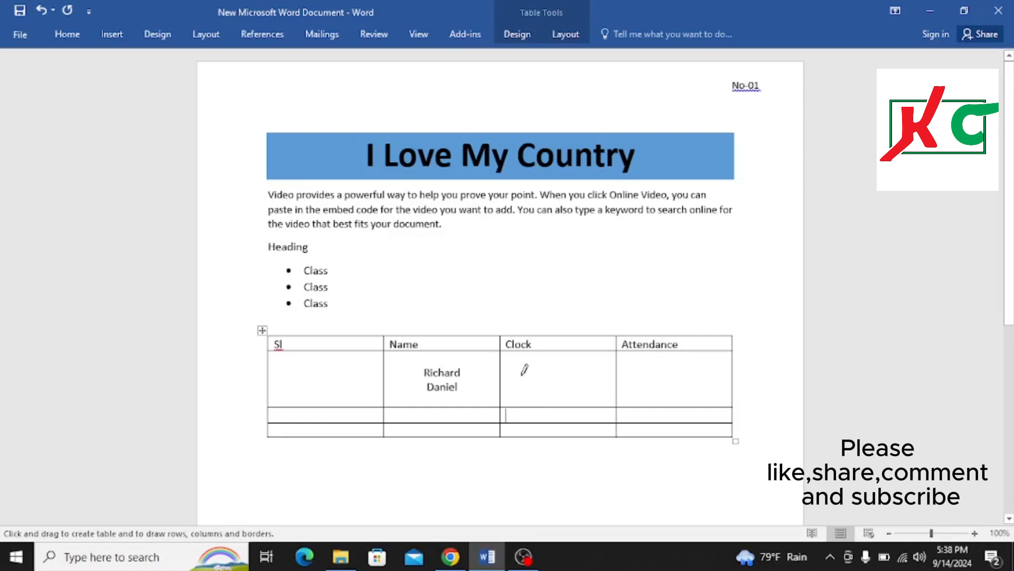
scroll(451, 418, "down", 3)
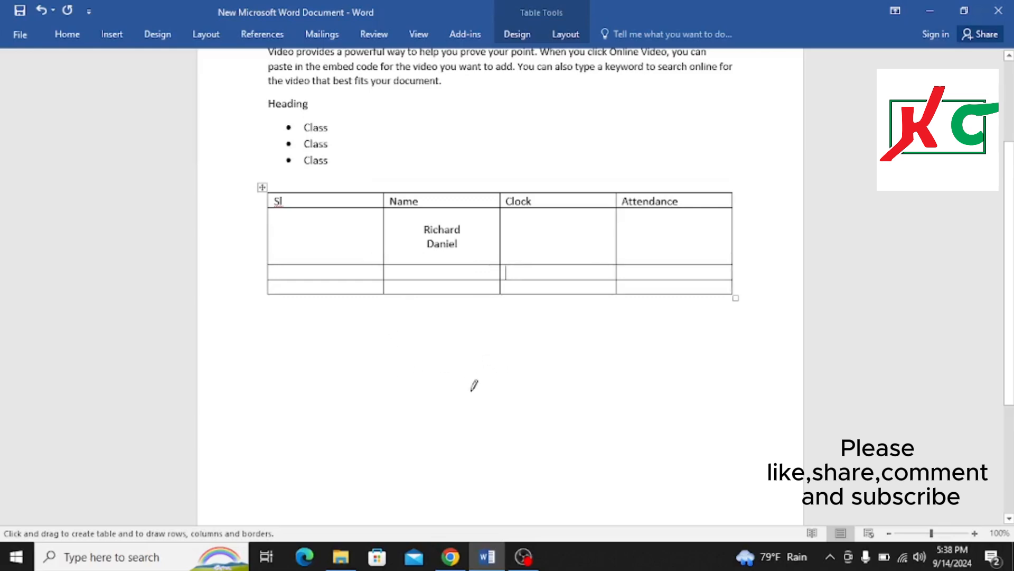
scroll(473, 385, "up", 4)
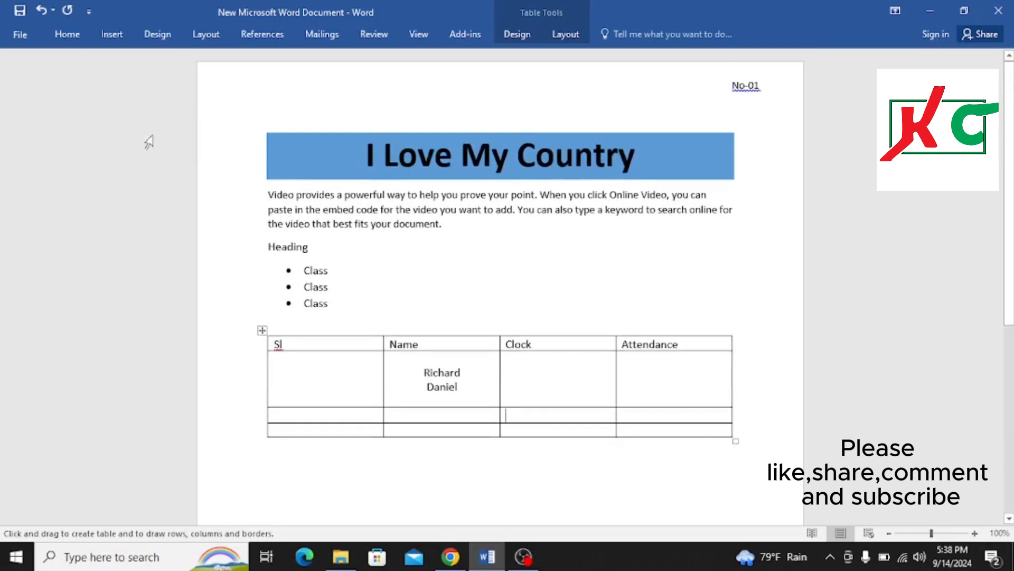
left_click(111, 34)
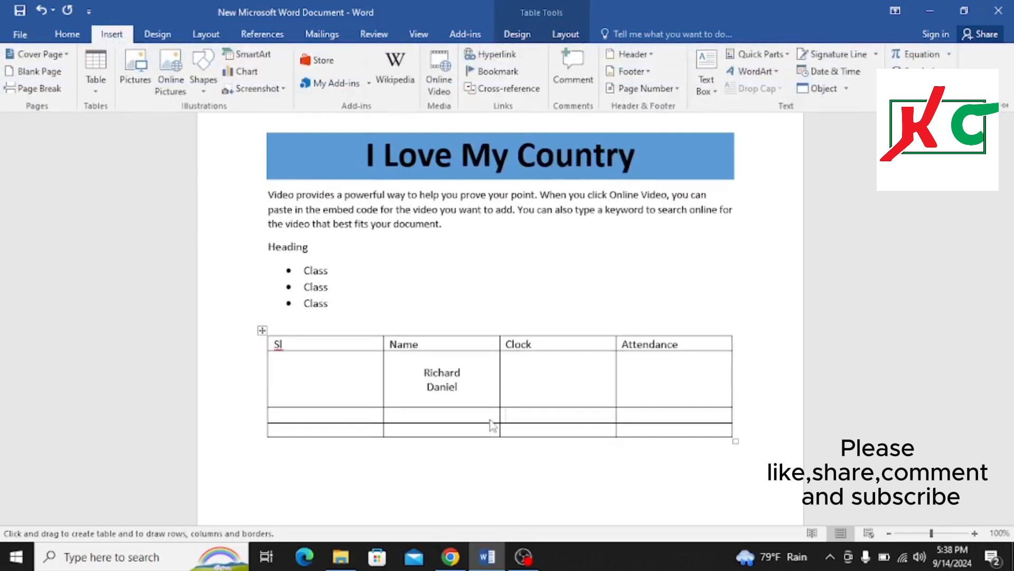
left_click(128, 86)
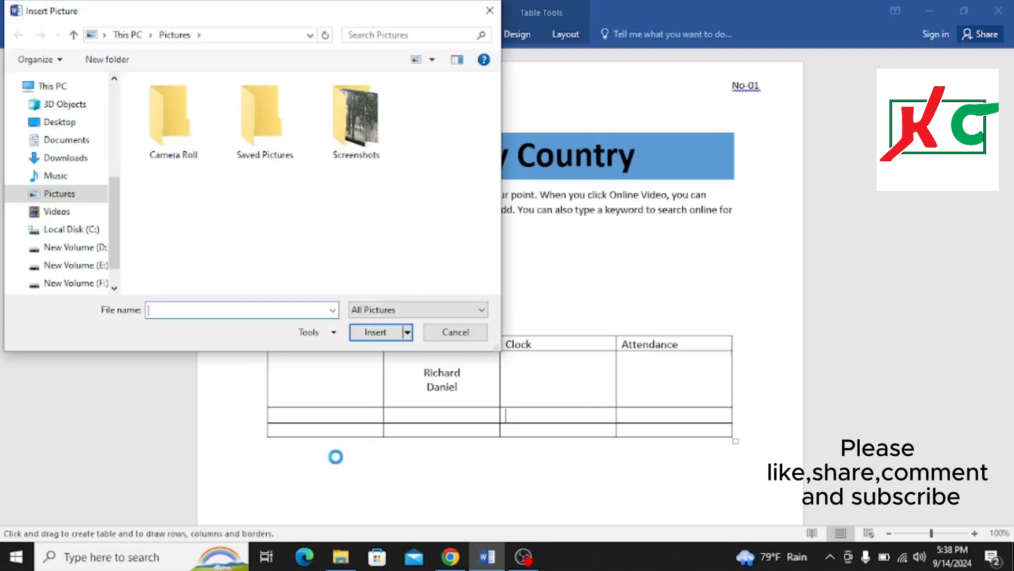
left_click(456, 332)
key("Escape")
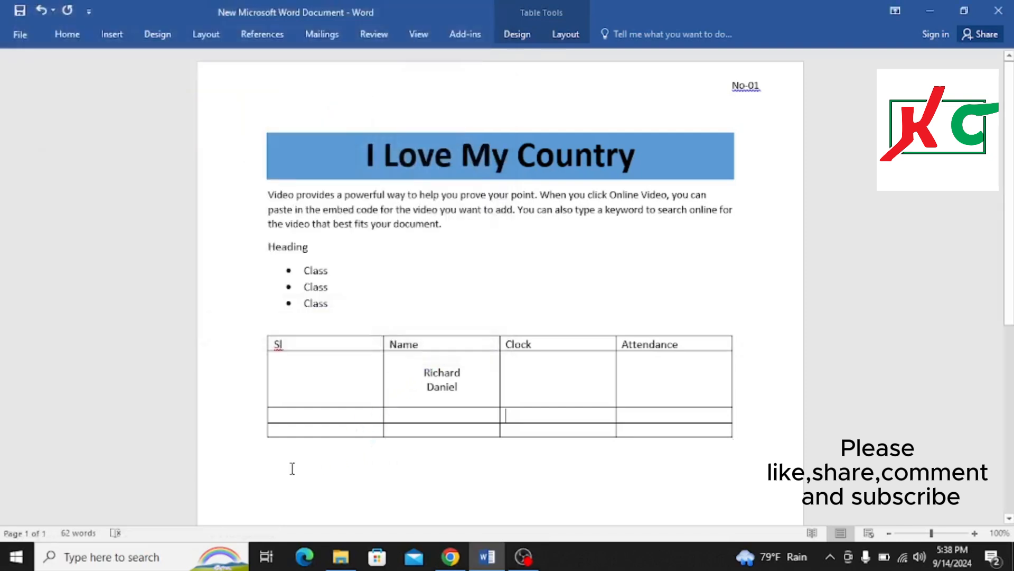
Insert the picture Screenshot (5) from the Pictures Screenshots folder below the table
left_click(294, 470)
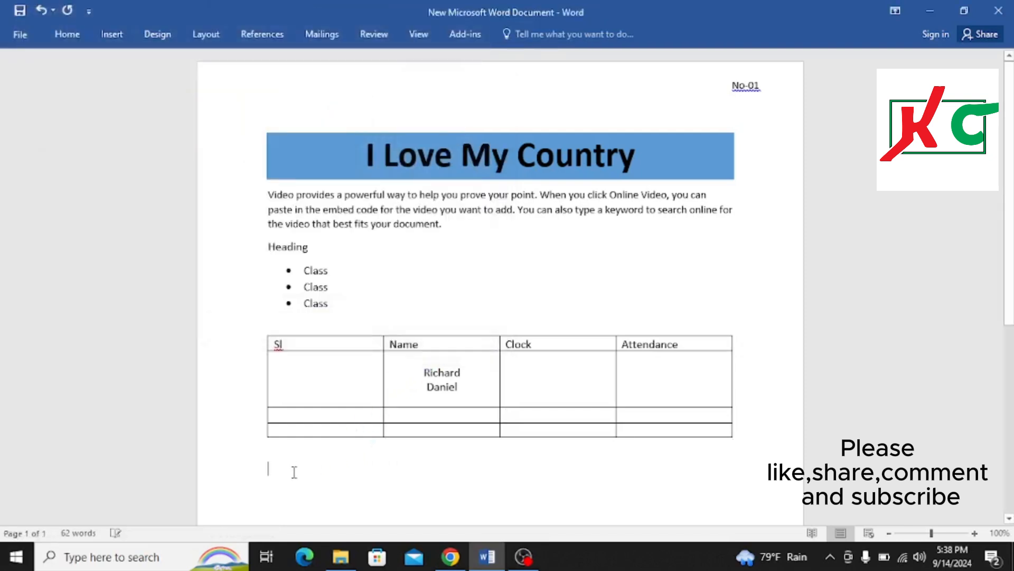
left_click(107, 35)
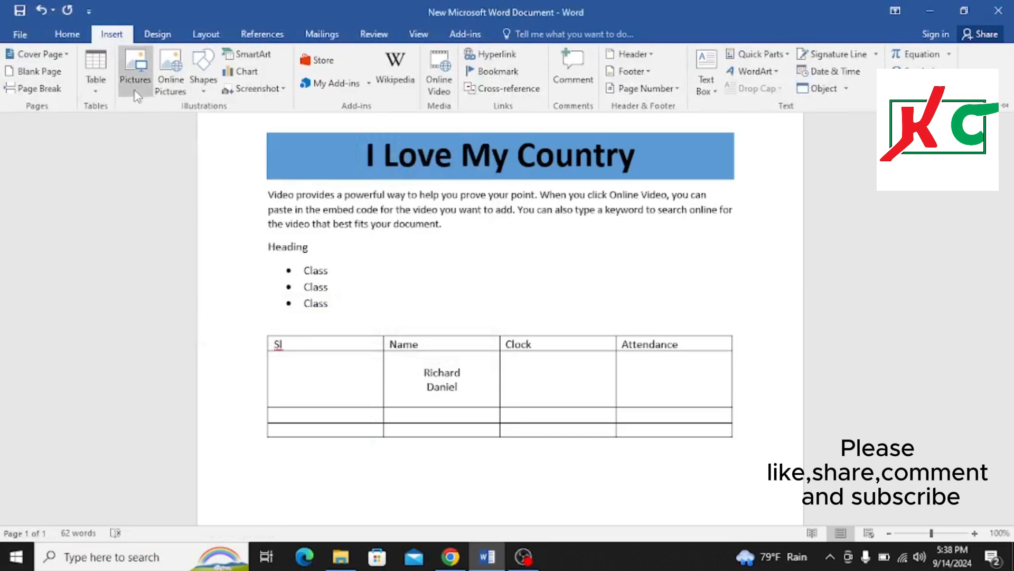
left_click(135, 77)
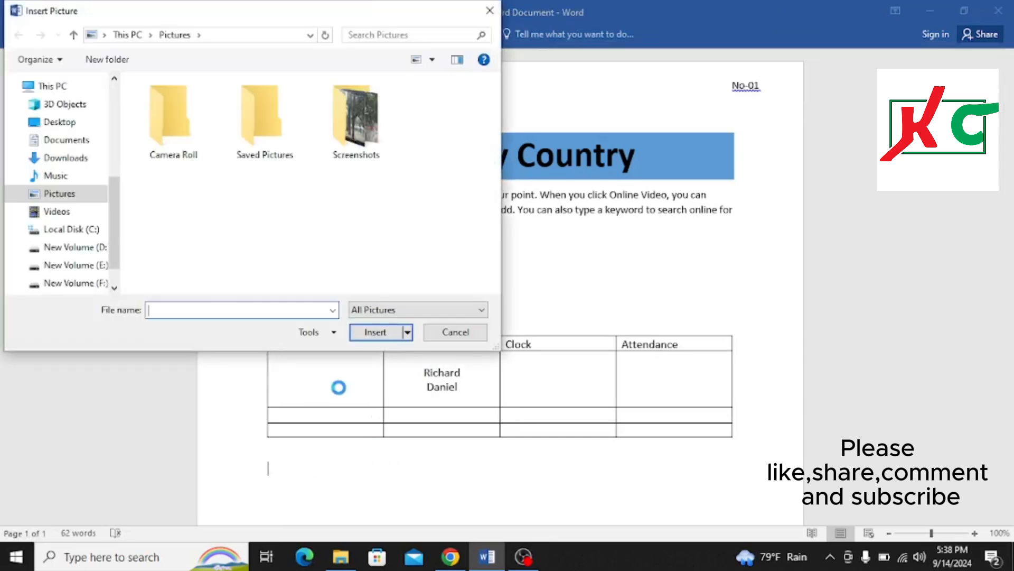
double_click(364, 142)
left_click(173, 216)
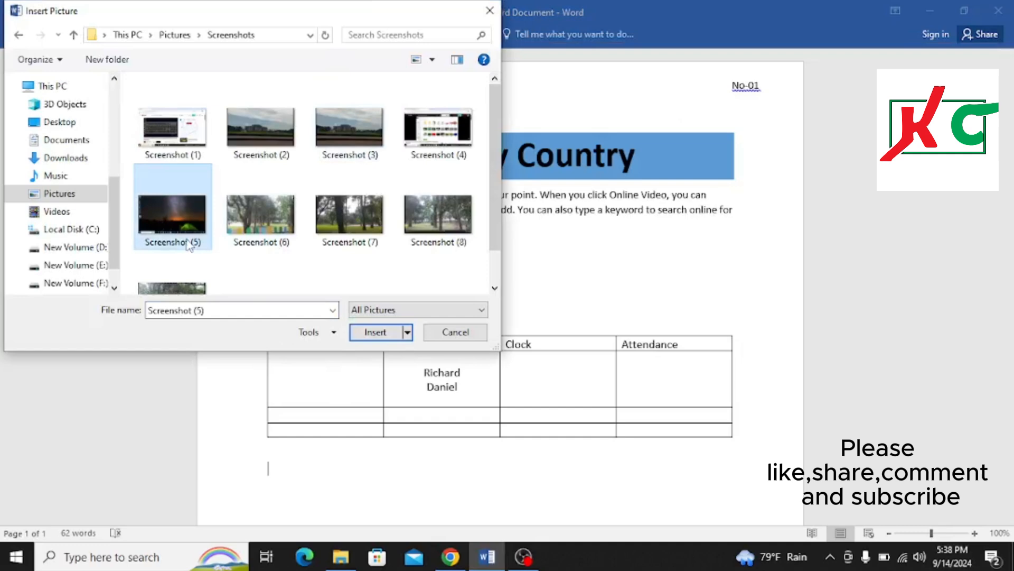
left_click(379, 333)
scroll(482, 402, "down", 6)
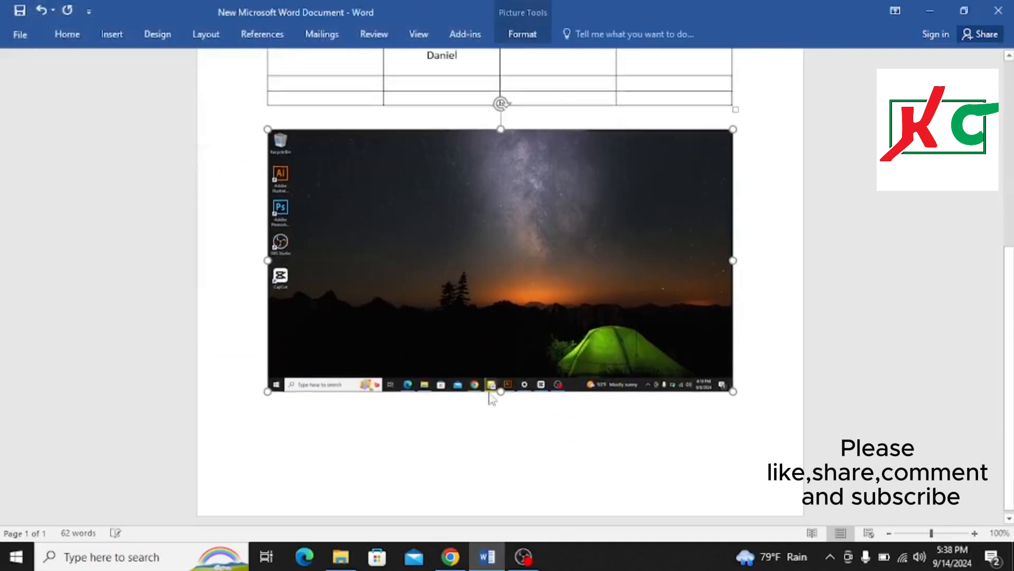